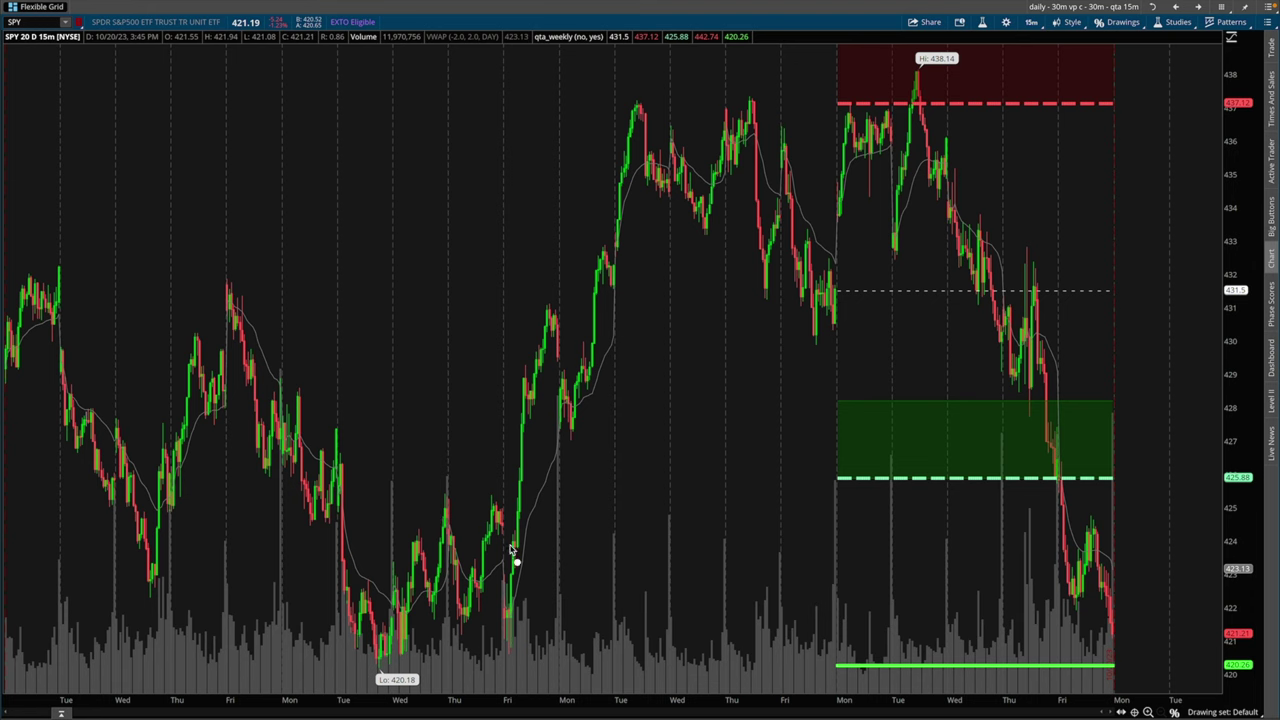
- Annotate the chart with arrows along the Friday-to-Tuesday rally and the final week's sell-off, and clear the marks
mouse_move(510, 546)
mouse_down()
mouse_move(608, 225)
mouse_move(630, 95)
mouse_move(656, 258)
mouse_up()
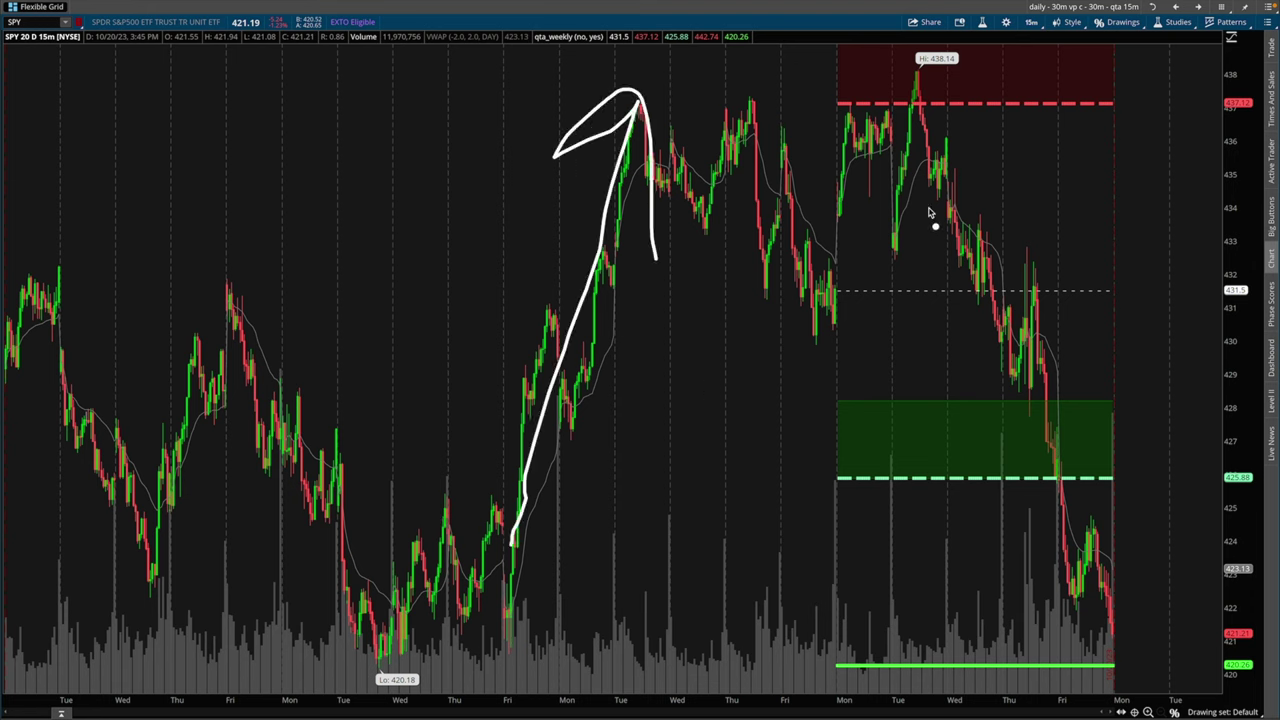
mouse_move(930, 182)
mouse_down()
mouse_move(1055, 457)
mouse_move(1116, 544)
mouse_move(1072, 602)
mouse_up()
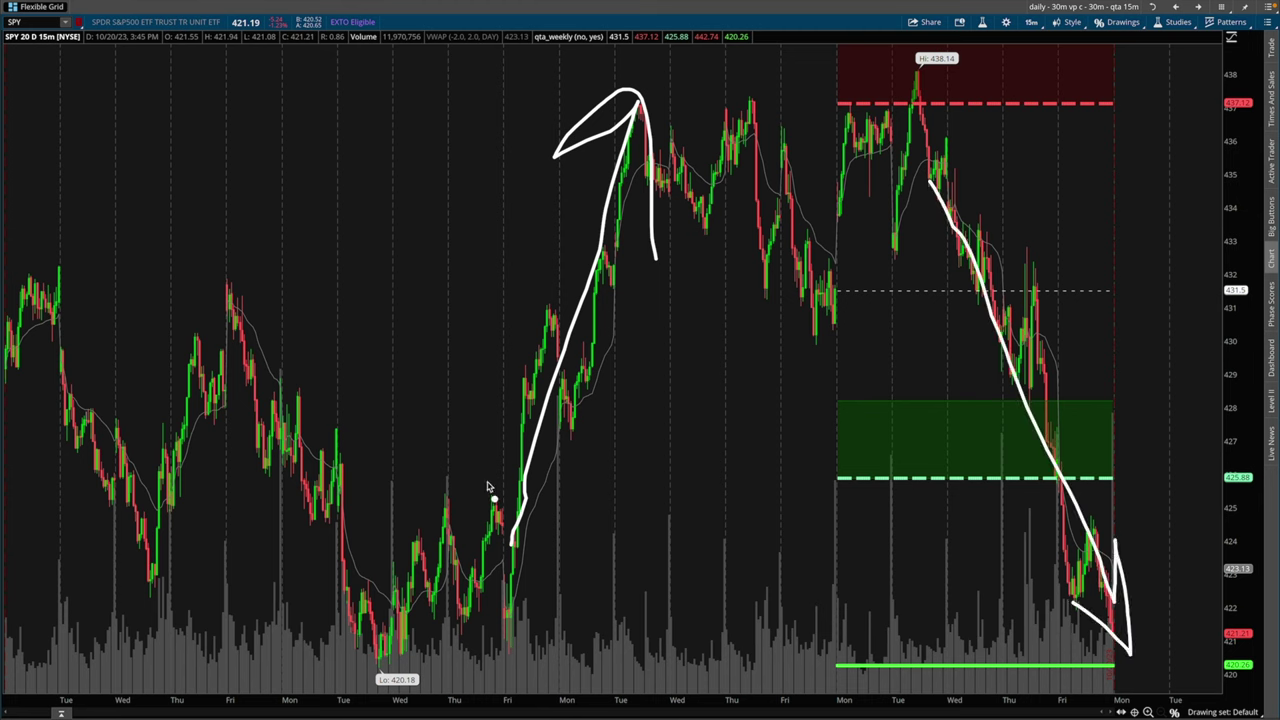
mouse_move(517, 534)
mouse_down()
mouse_move(664, 163)
mouse_move(697, 242)
mouse_up()
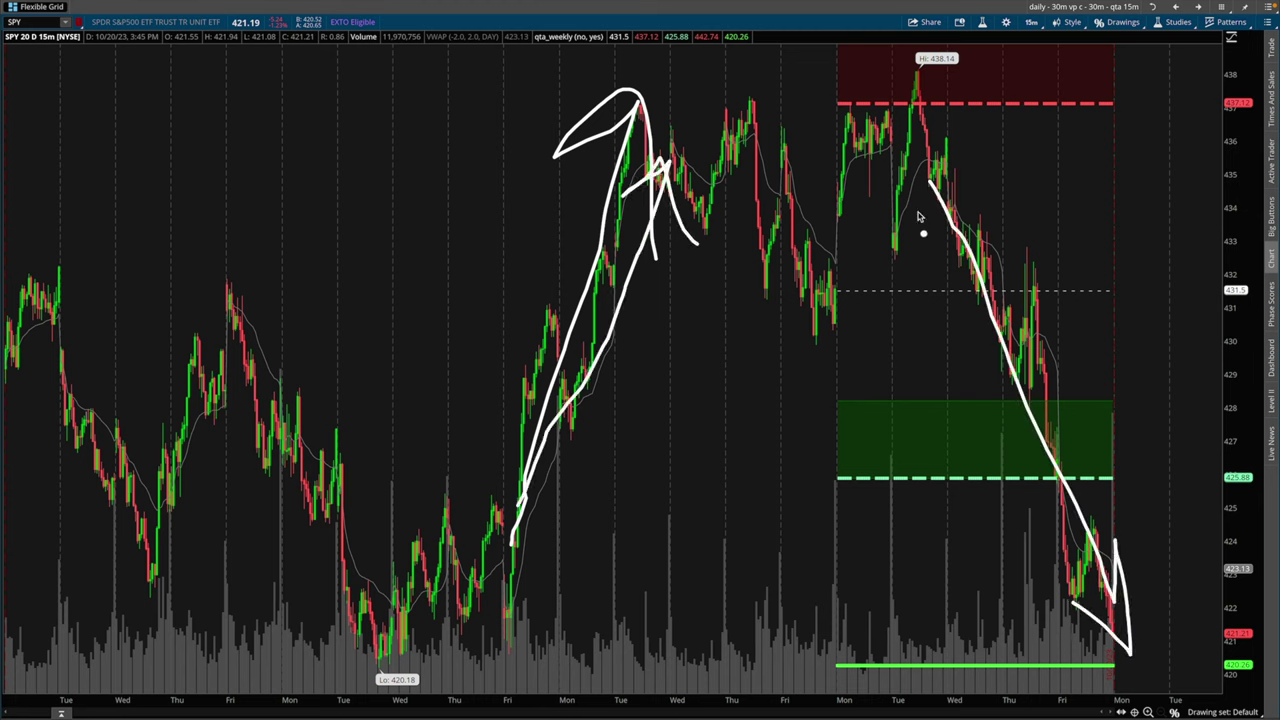
mouse_move(921, 197)
mouse_down()
mouse_move(1071, 566)
mouse_move(1006, 539)
mouse_up()
key(Escape)
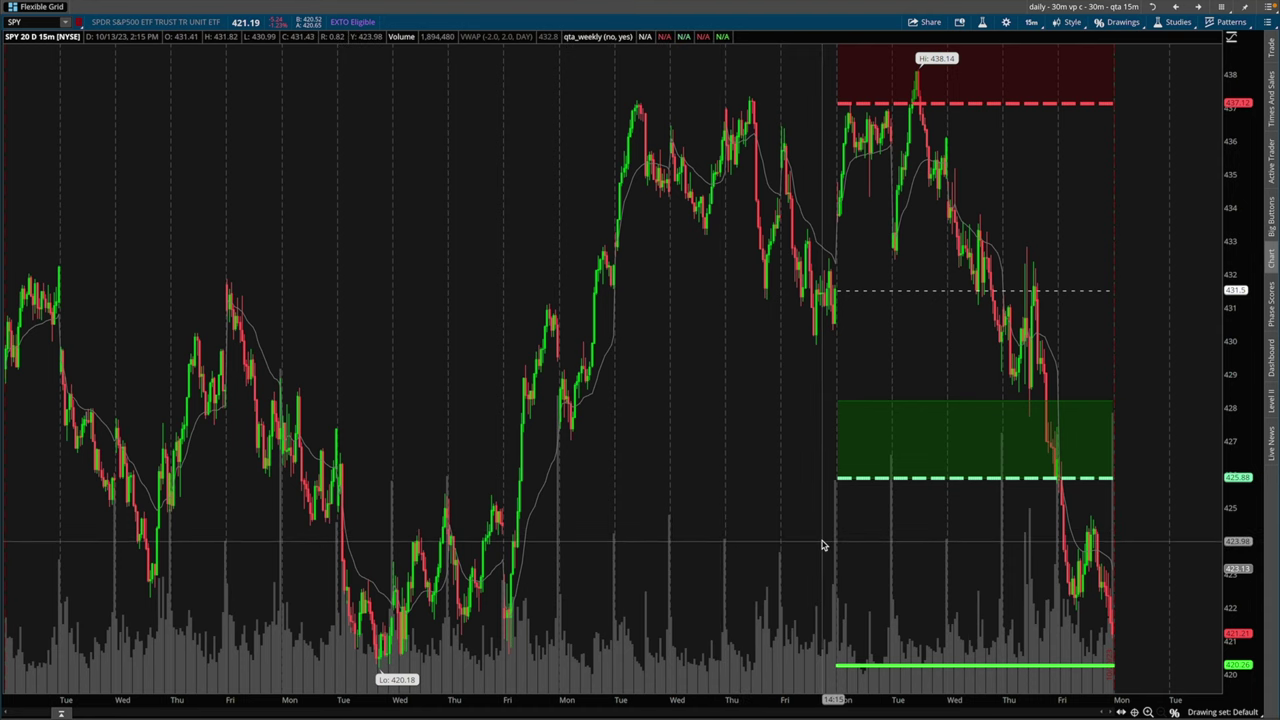
key(ctrl+a)
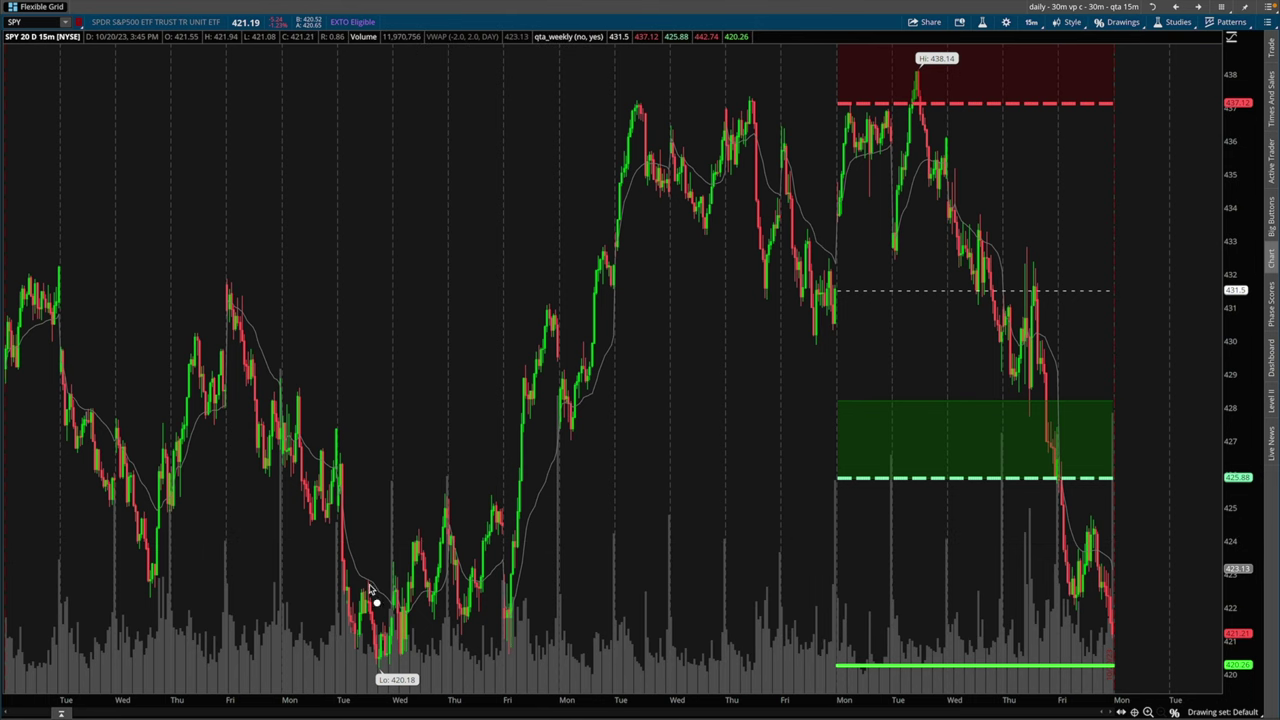
- Trace the recovery from the 420.18 low up into Tuesday, mark the red and green weekly zones, and clear the annotations
mouse_move(363, 566)
mouse_down()
mouse_move(381, 602)
mouse_move(440, 562)
mouse_move(500, 570)
mouse_move(512, 596)
mouse_move(552, 452)
mouse_move(618, 368)
mouse_move(630, 293)
mouse_up()
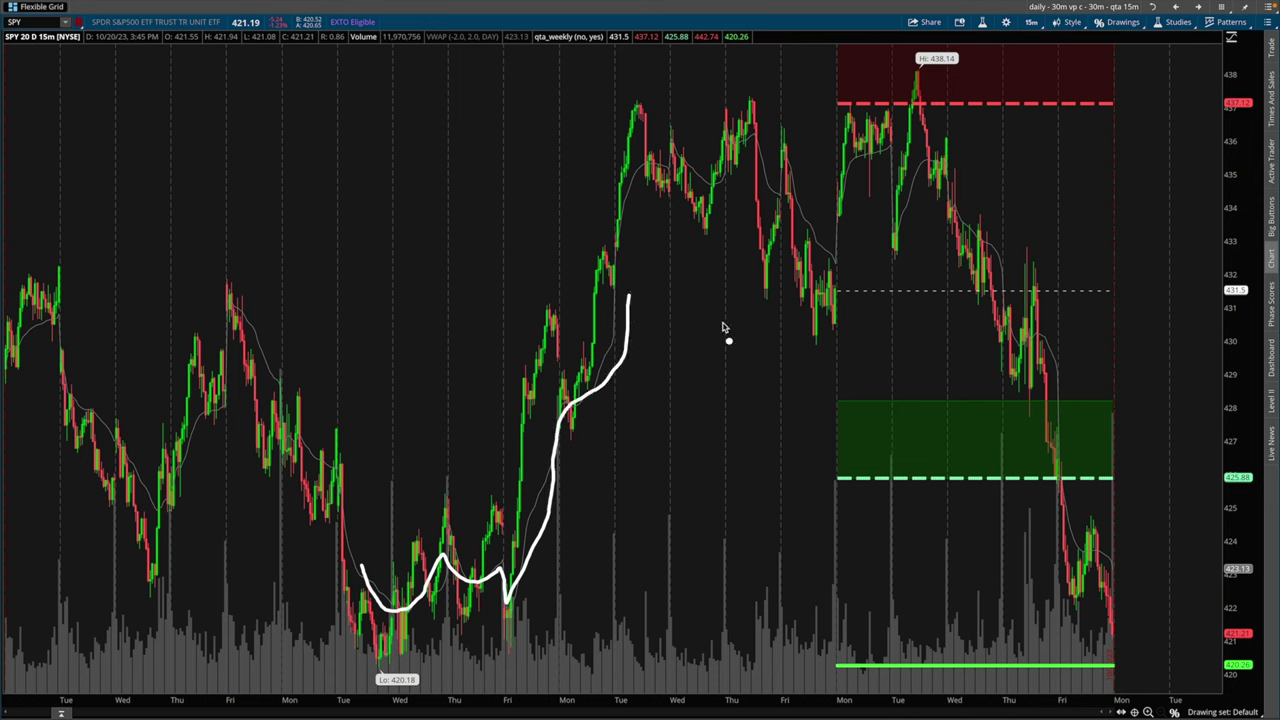
key(Escape)
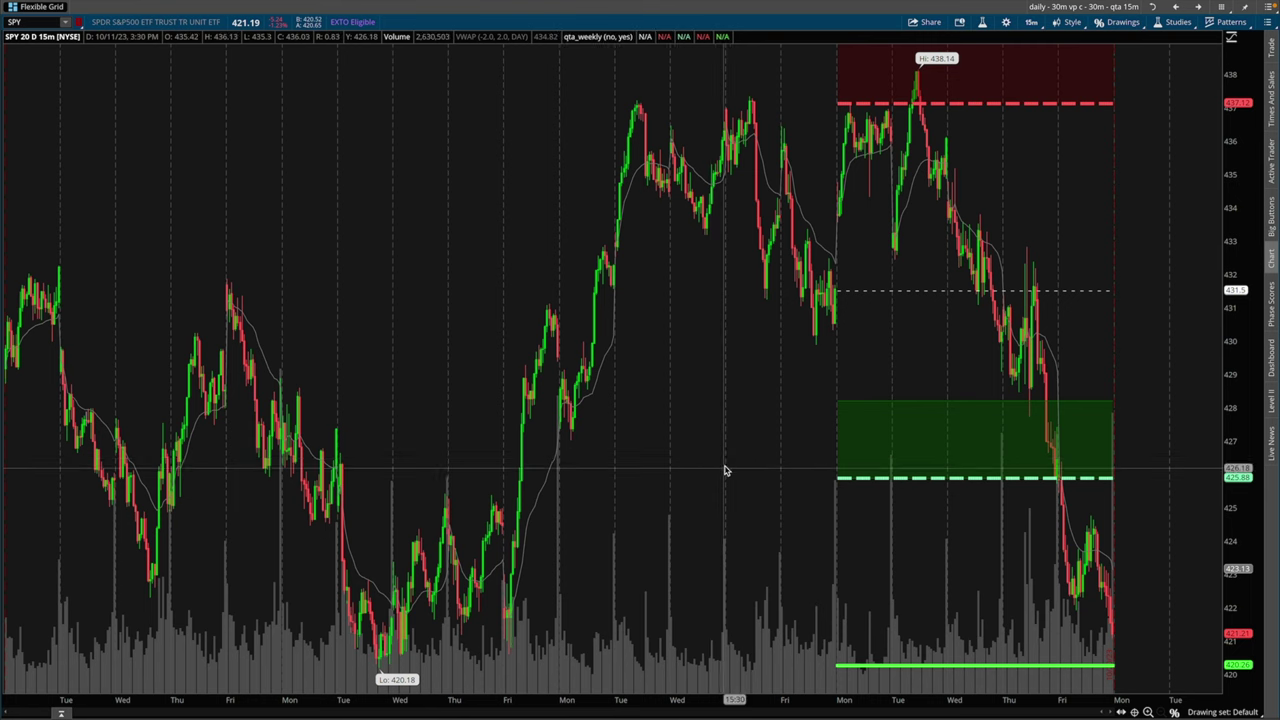
drag(895, 82, 986, 163)
drag(936, 450, 848, 505)
drag(866, 432, 1000, 537)
key(ctrl+1)
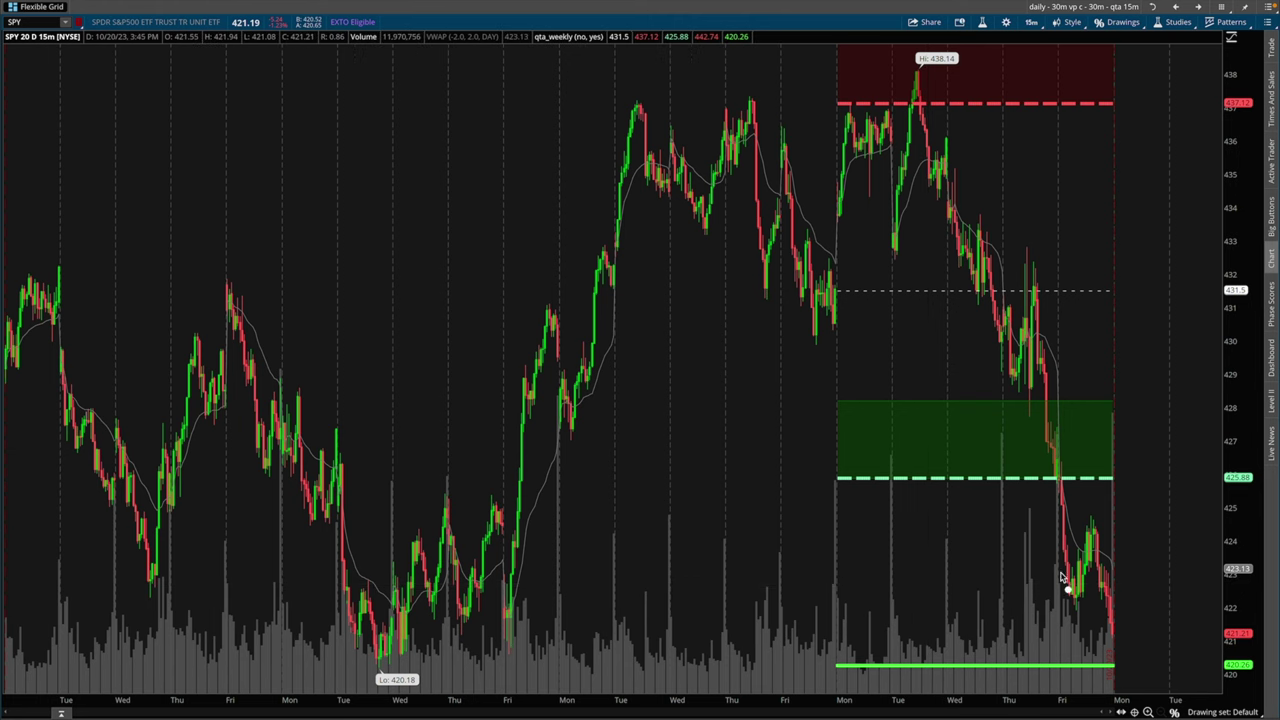
- Trace Friday's opening drop below the 425.88 level on the final week's candles, and restore the full chart with Autozoom
drag(1057, 497, 1119, 572)
key(Escape)
drag(852, 330, 1226, 331)
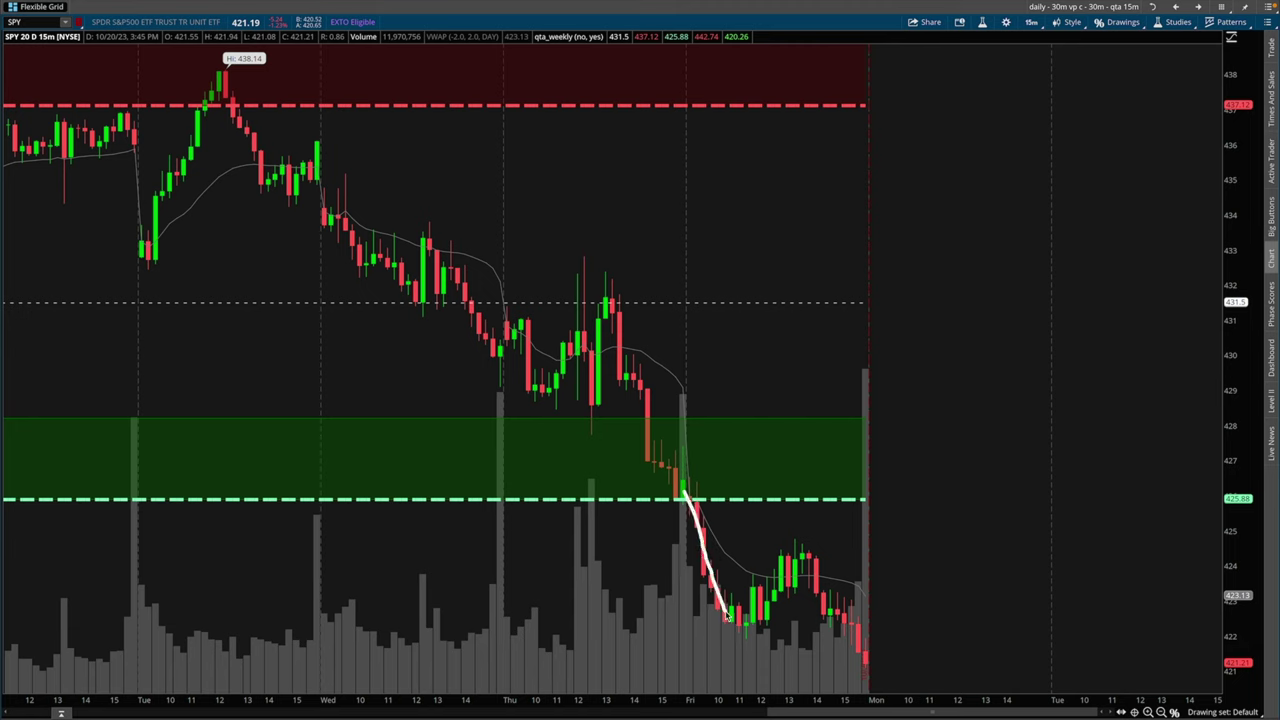
drag(718, 625, 752, 628)
right_click(914, 472)
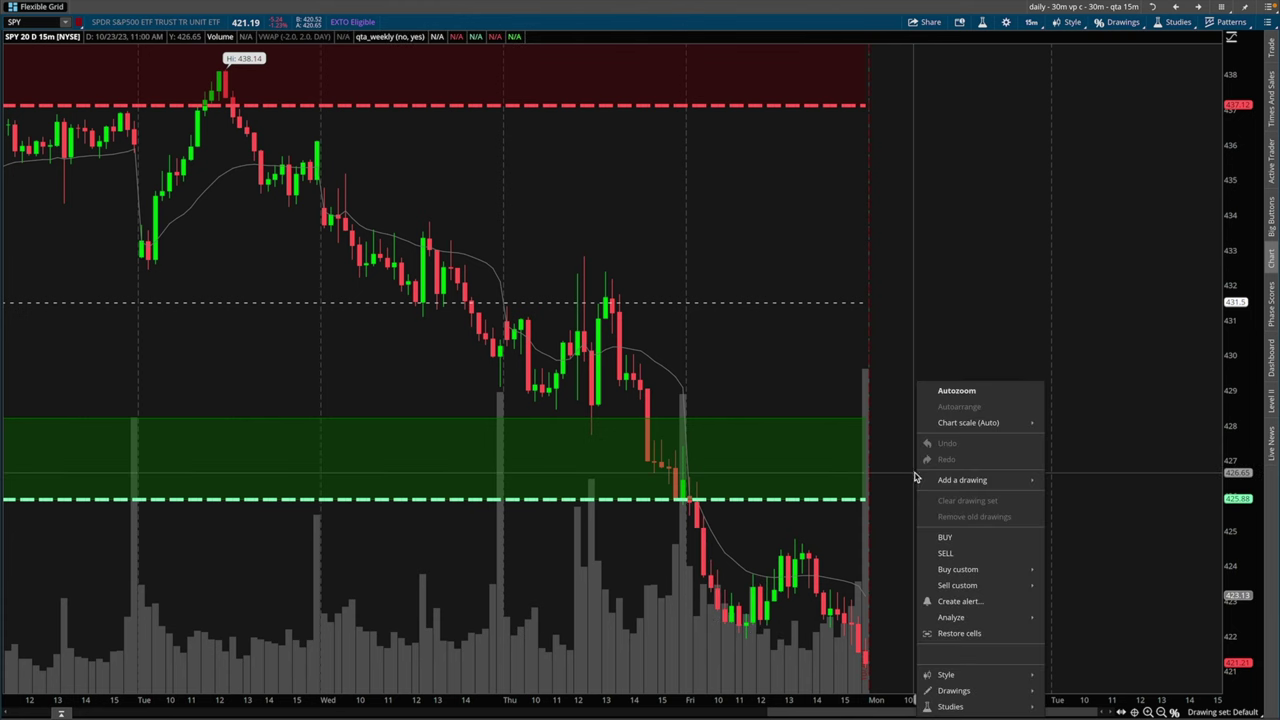
click(966, 394)
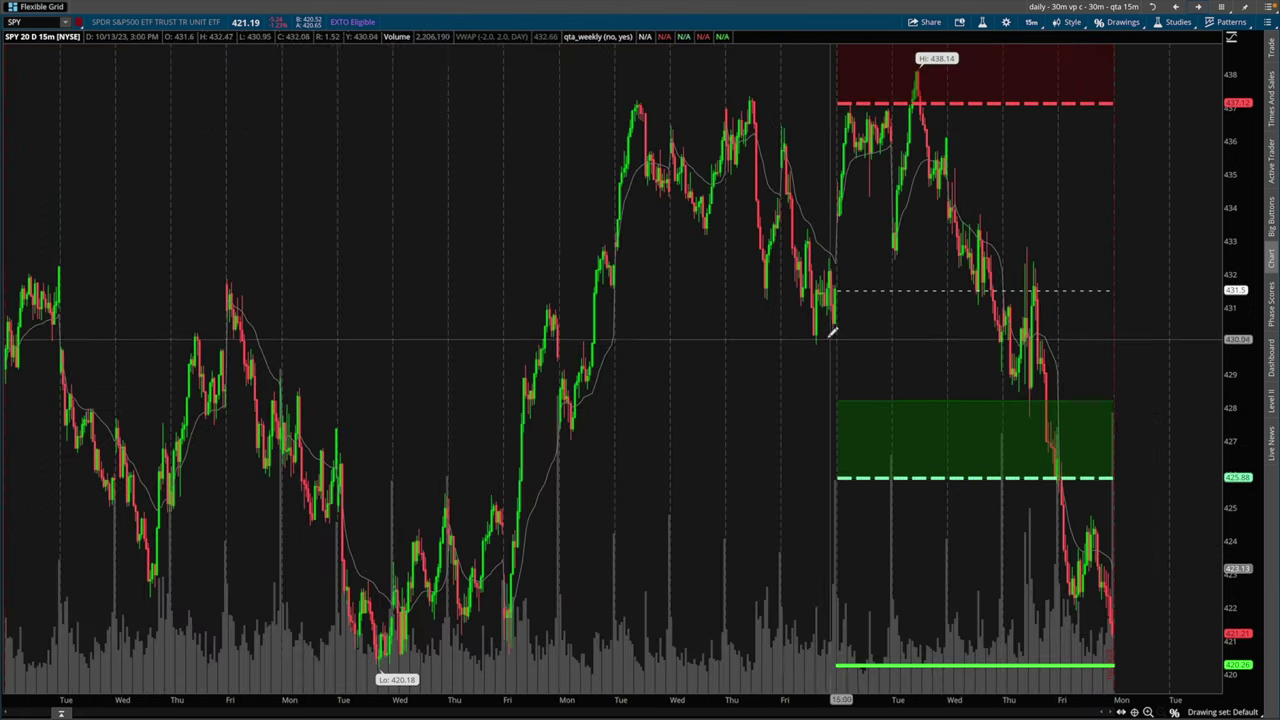
- Trace Tuesday's rally and its pullback to the VWAP line on a close-up, and restore the full chart with Autozoom
drag(451, 166, 823, 209)
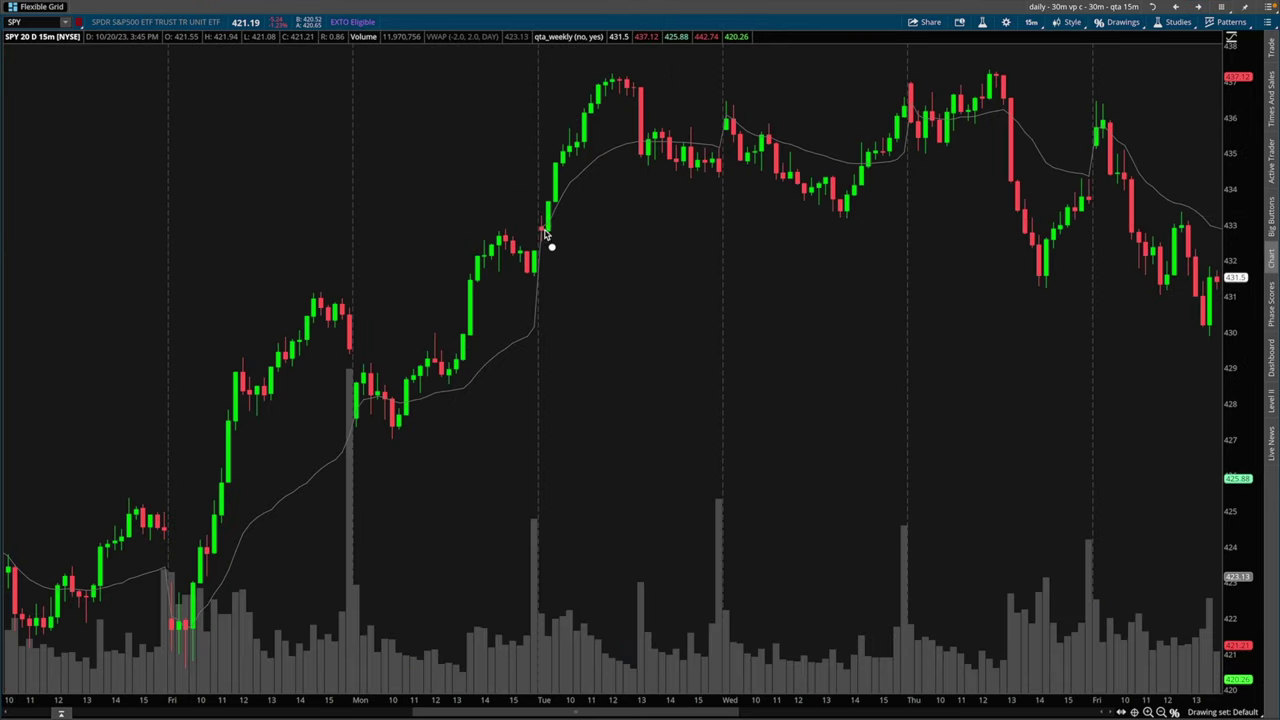
mouse_move(568, 155)
mouse_down()
mouse_move(620, 86)
mouse_move(647, 147)
mouse_move(709, 137)
mouse_up()
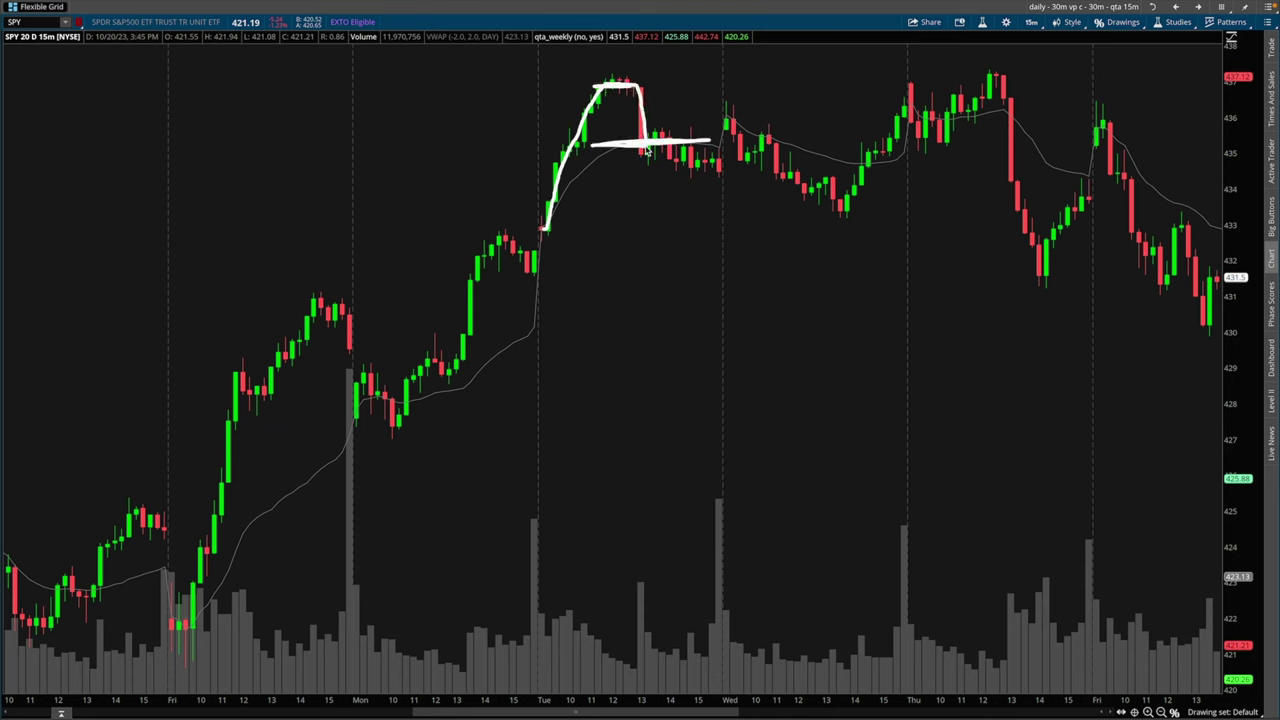
right_click(831, 326)
click(856, 343)
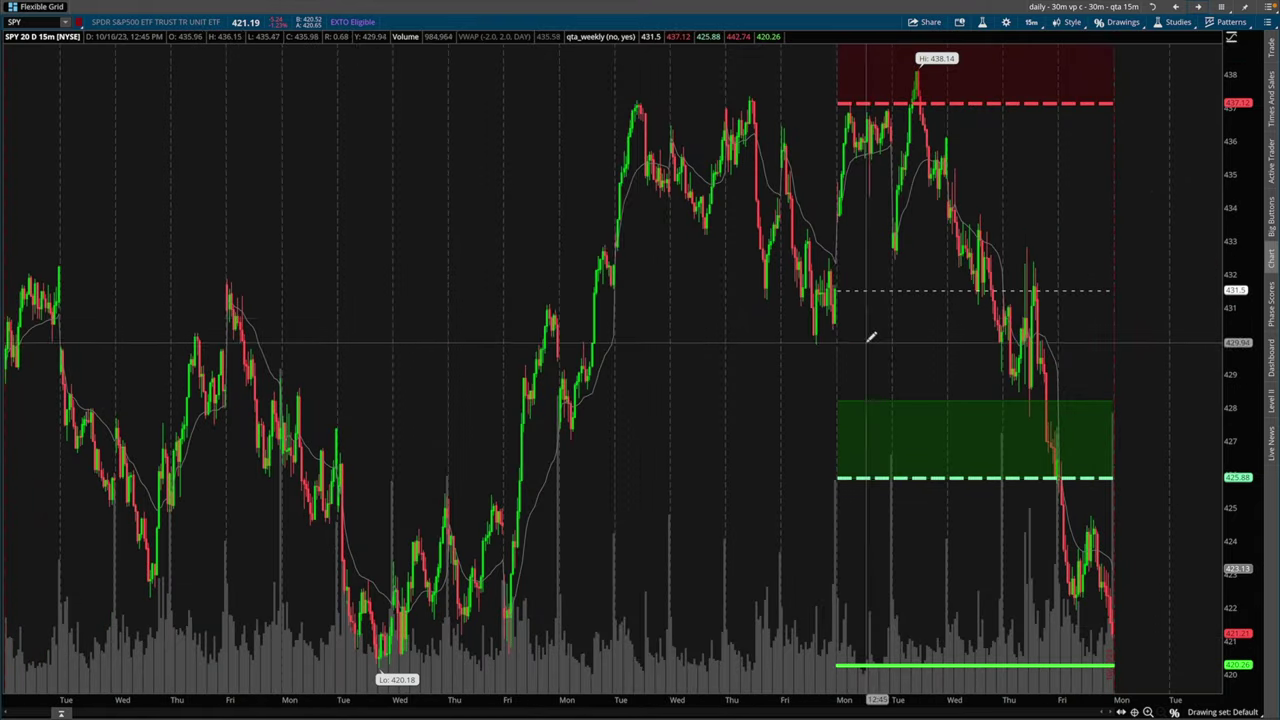
- Sketch two roughly horizontal lines across the final two weeks at about 427 and 423, and clear them
drag(450, 250, 1215, 400)
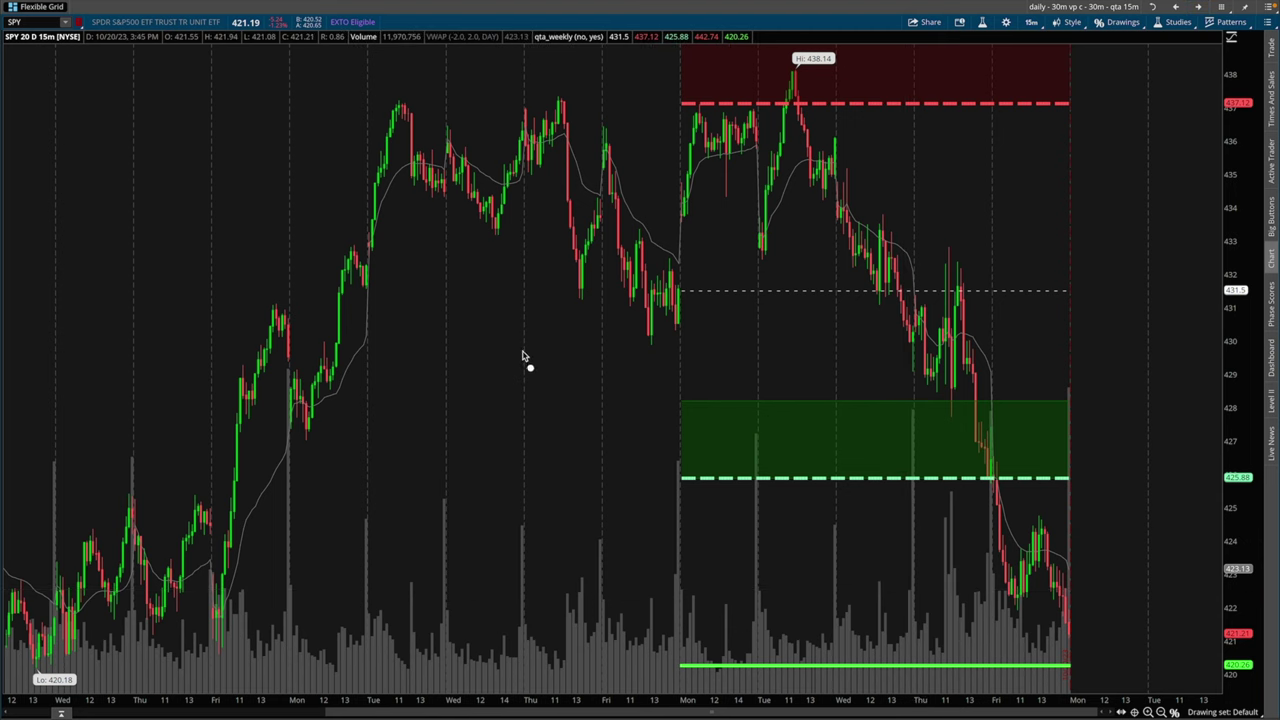
drag(432, 447, 1012, 440)
mouse_move(372, 558)
mouse_down()
mouse_move(717, 580)
mouse_move(973, 577)
mouse_up()
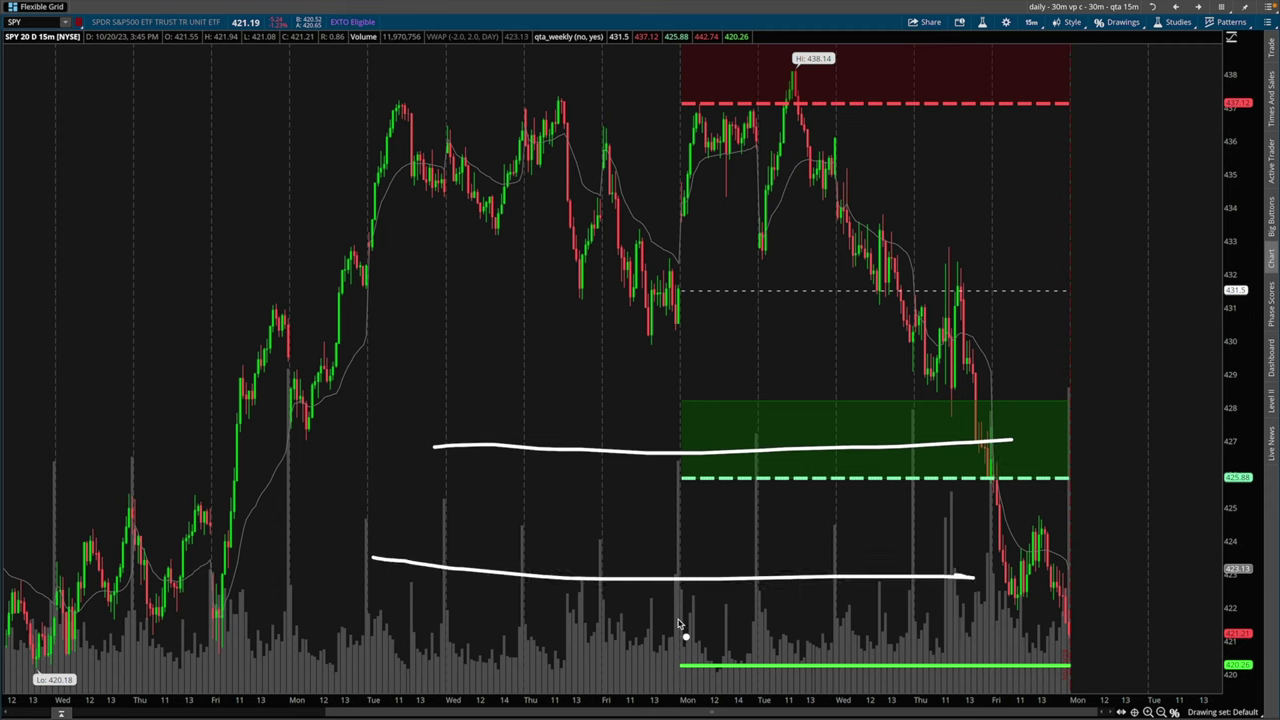
key(Escape)
- Mark the prior week's highs with a line at about 437, and mark Monday's and Tuesday's tests of the 437.12 level
mouse_move(366, 104)
mouse_down()
mouse_move(717, 117)
mouse_move(660, 119)
mouse_move(678, 120)
mouse_up()
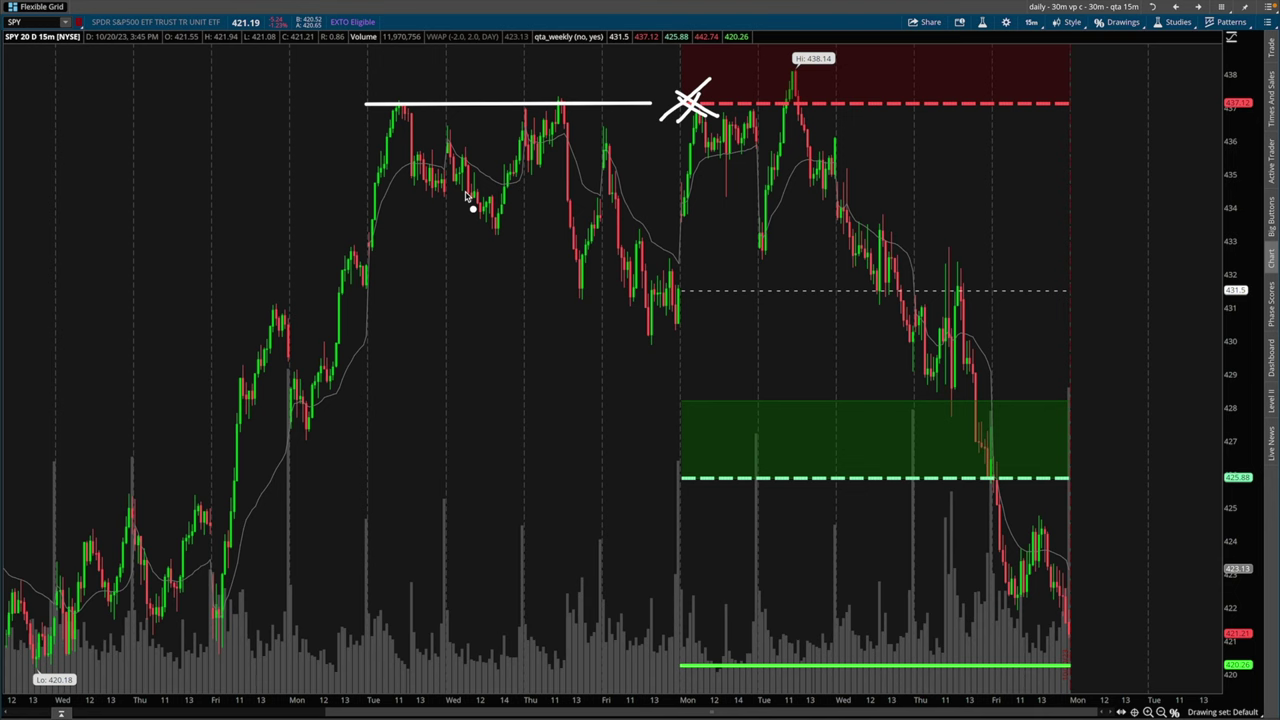
mouse_move(670, 96)
mouse_down()
mouse_move(702, 126)
mouse_move(726, 108)
mouse_move(703, 107)
mouse_up()
key(Delete)
drag(703, 95, 692, 107)
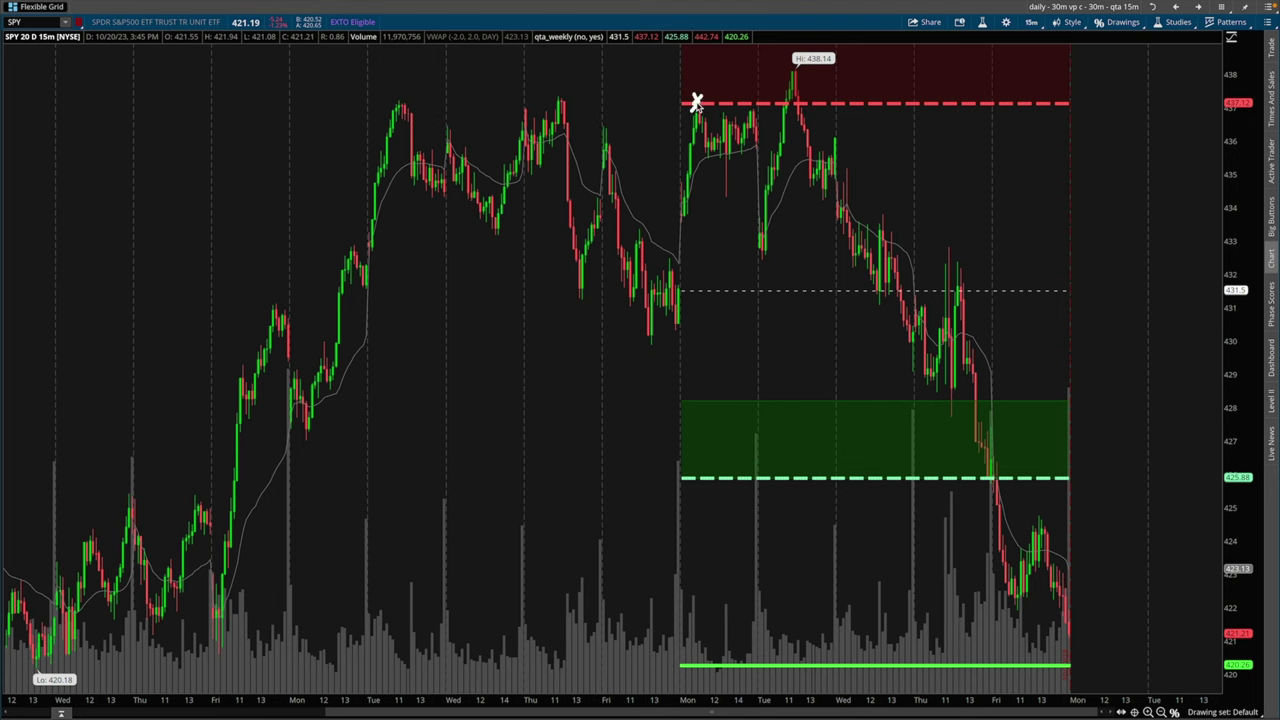
mouse_move(775, 95)
mouse_down()
mouse_move(801, 105)
mouse_move(810, 160)
mouse_up()
drag(760, 243, 792, 94)
- Sketch one line across the chart from about 430 to 431 and another near 425, and clear both
drag(394, 347, 1069, 298)
drag(424, 476, 1140, 497)
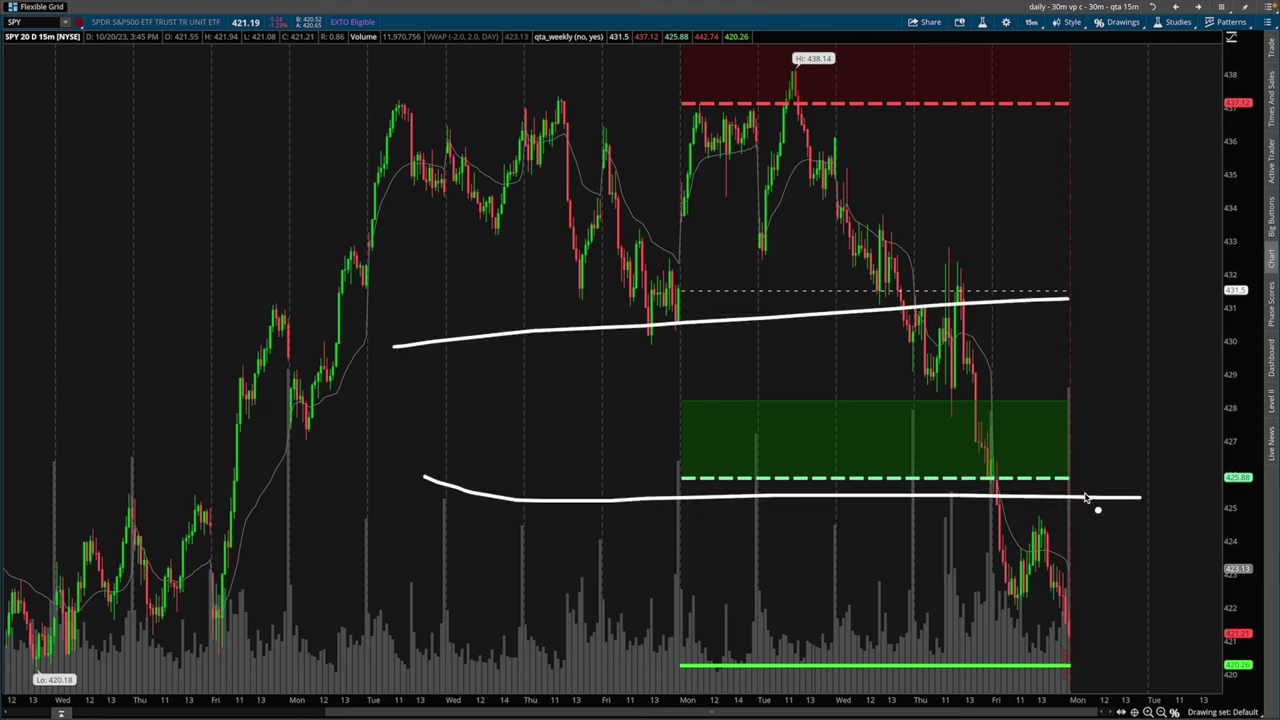
key(Escape)
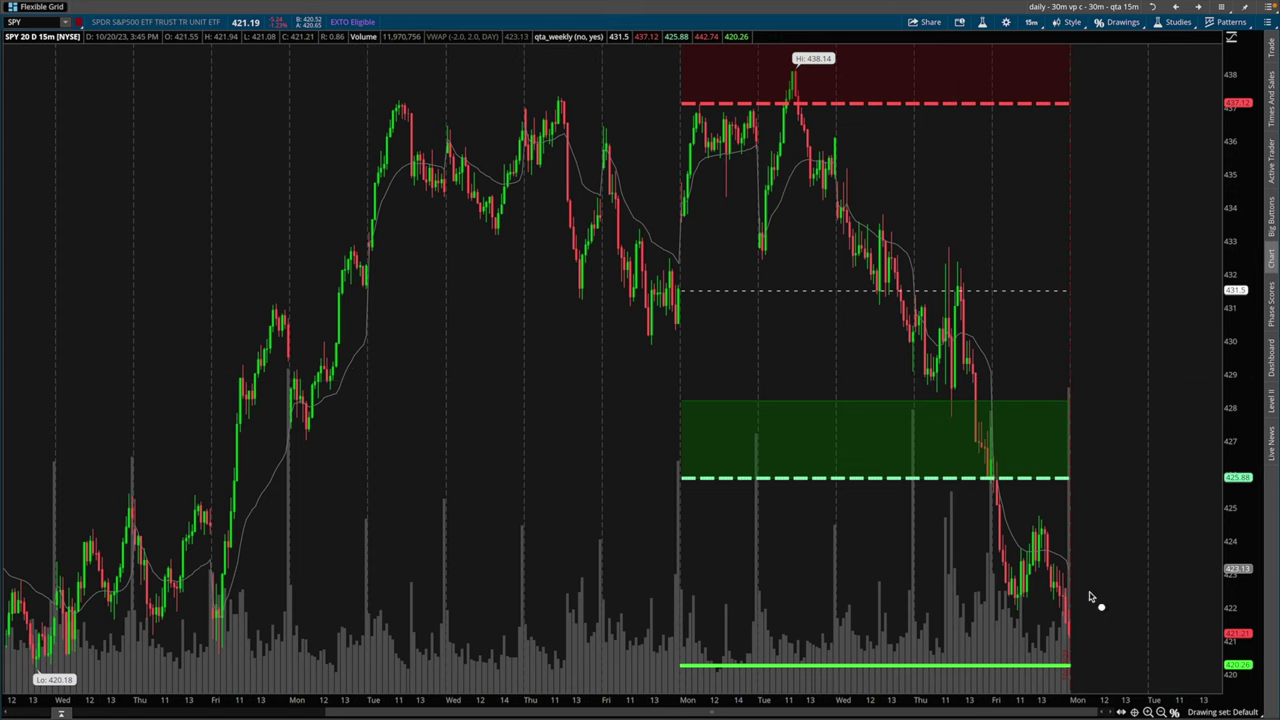
- Mark Friday's break below the 425.88 level and draw a line at about 425 linking it to the earlier Thursday and Friday highs
drag(994, 581, 1020, 603)
drag(994, 603, 1020, 581)
drag(993, 484, 999, 532)
mouse_move(84, 498)
mouse_down()
mouse_move(678, 514)
mouse_move(1105, 507)
mouse_up()
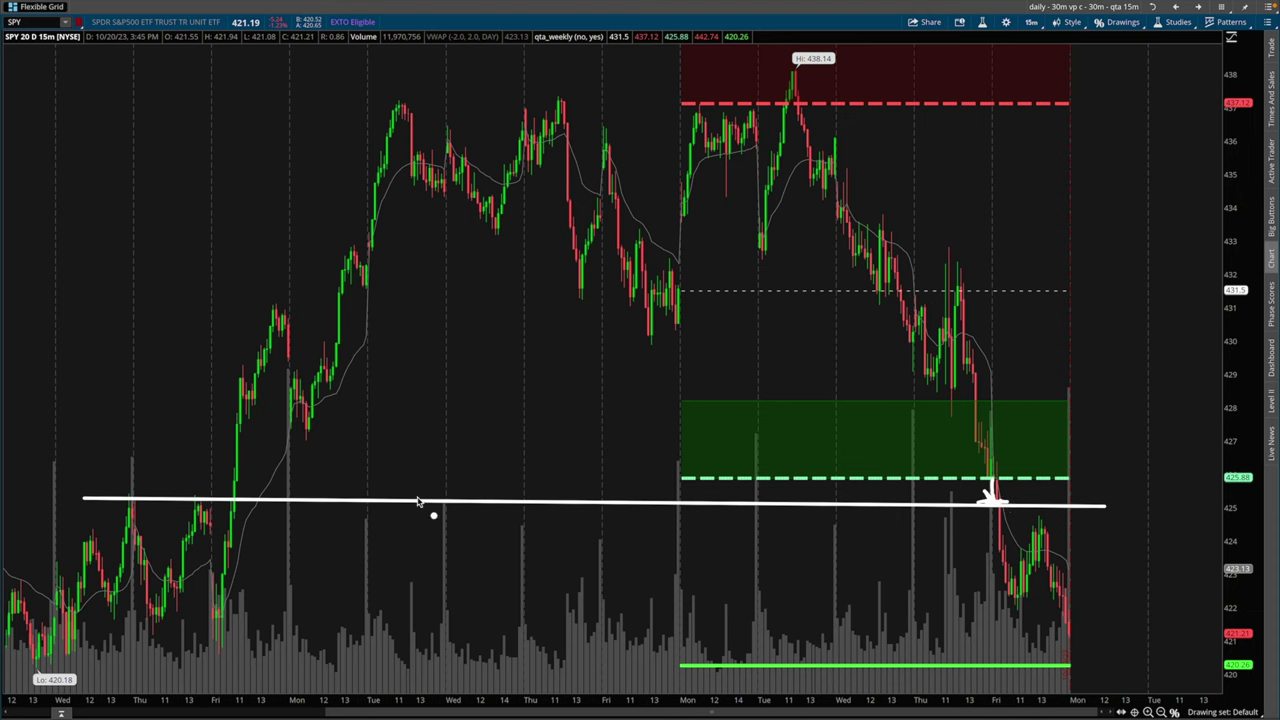
mouse_move(162, 502)
mouse_down()
mouse_move(252, 502)
mouse_move(240, 500)
mouse_up()
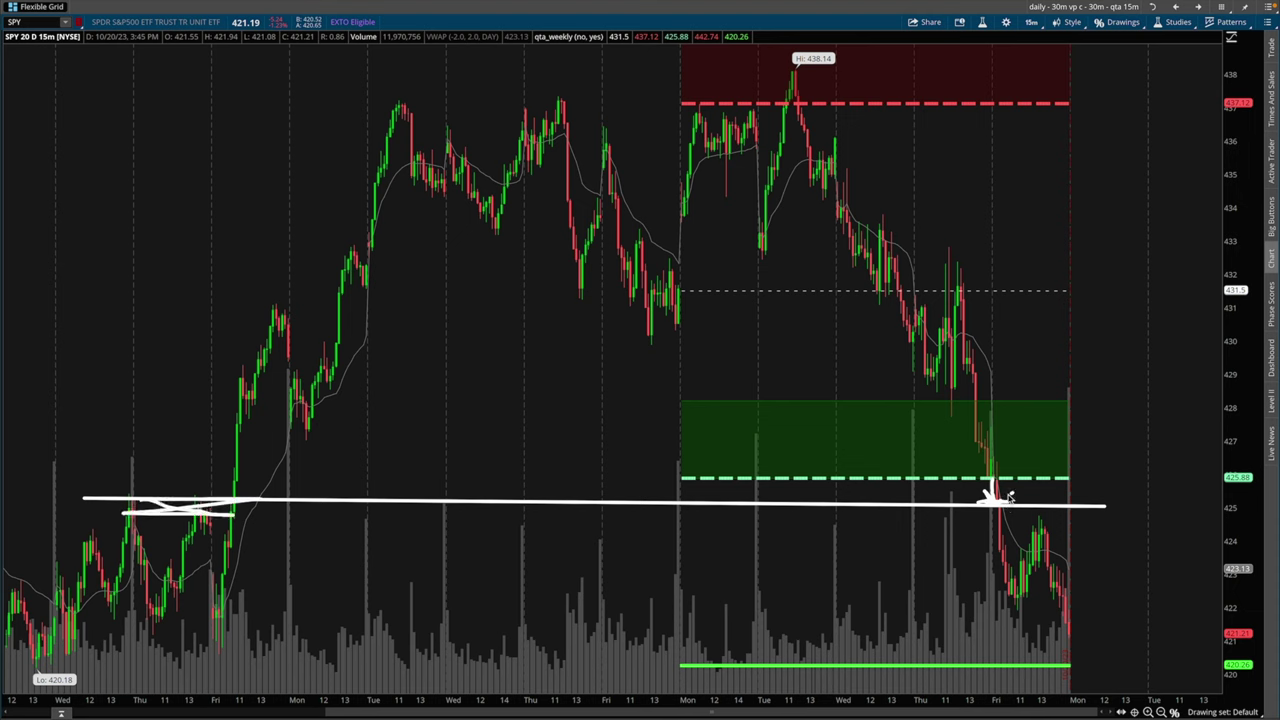
drag(1010, 497, 955, 530)
drag(970, 495, 1040, 540)
mouse_move(998, 457)
mouse_down()
mouse_move(1072, 618)
mouse_move(985, 465)
mouse_up()
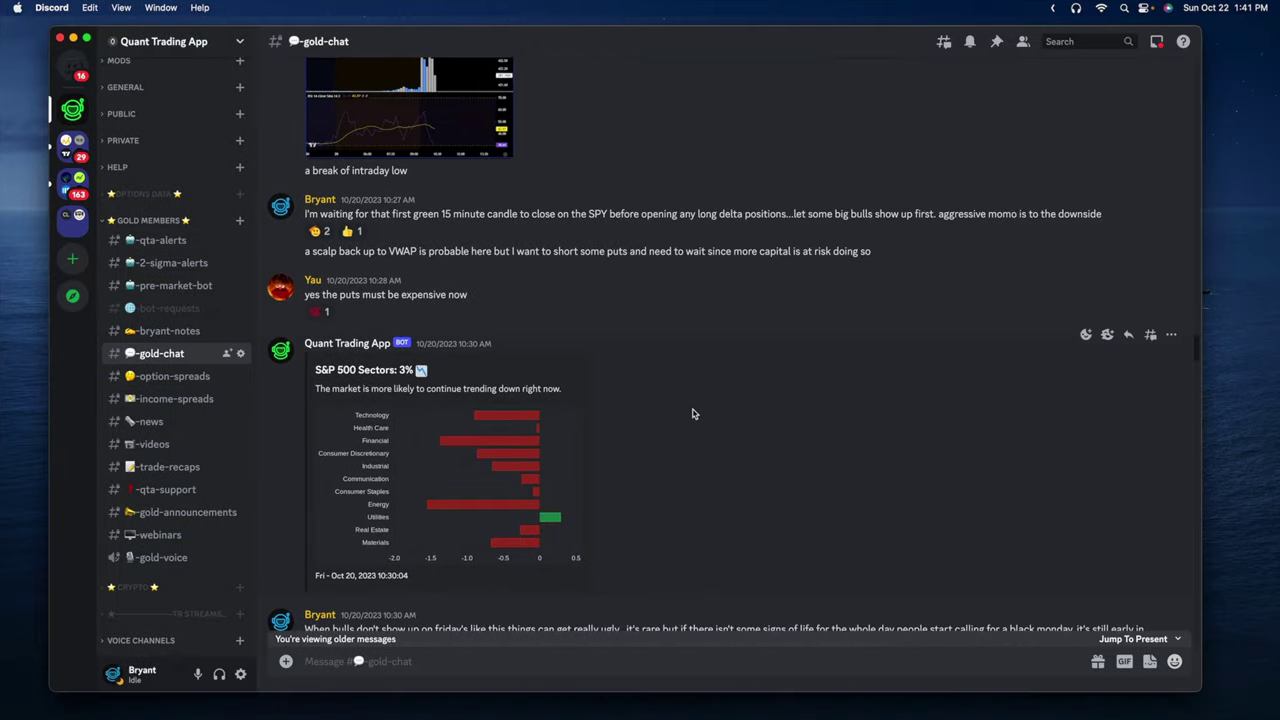
- Underline the 10:27 AM gold-chat message about waiting for the first green 15 minute candle and its VWAP scalp follow-up, and clear the underlines
scroll(517, 323, up, 1)
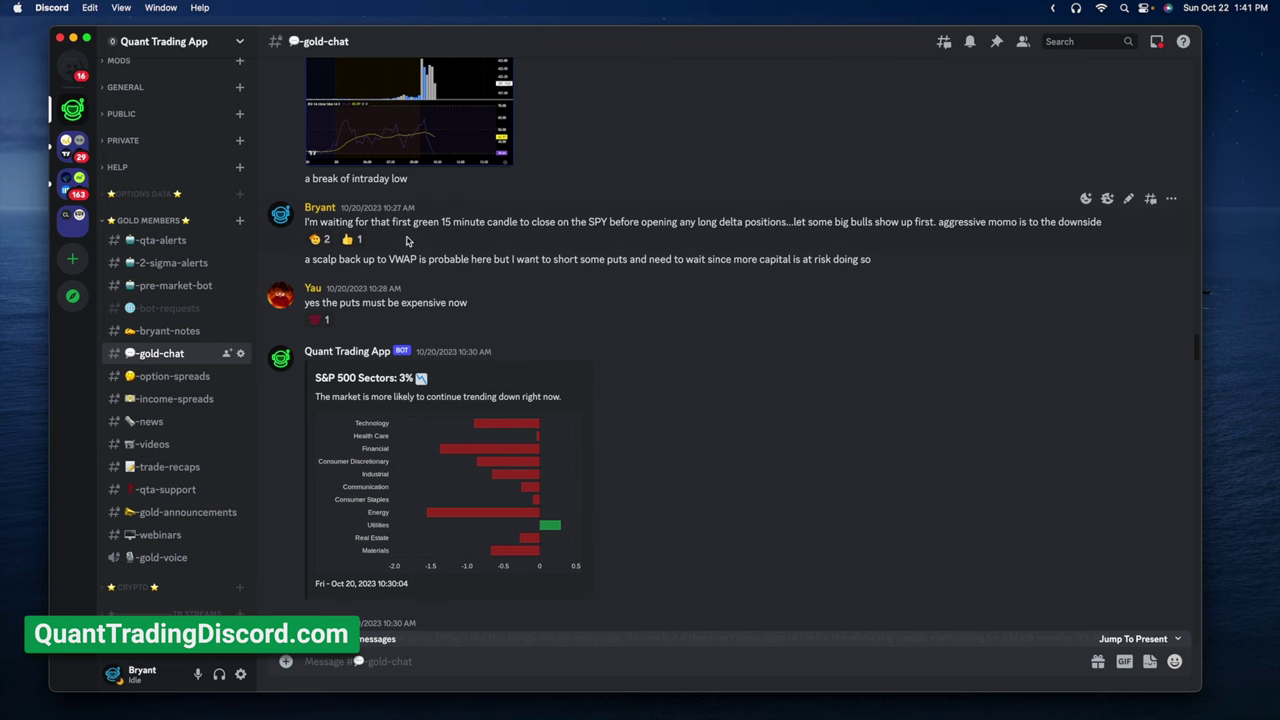
drag(306, 228, 561, 236)
drag(612, 233, 790, 234)
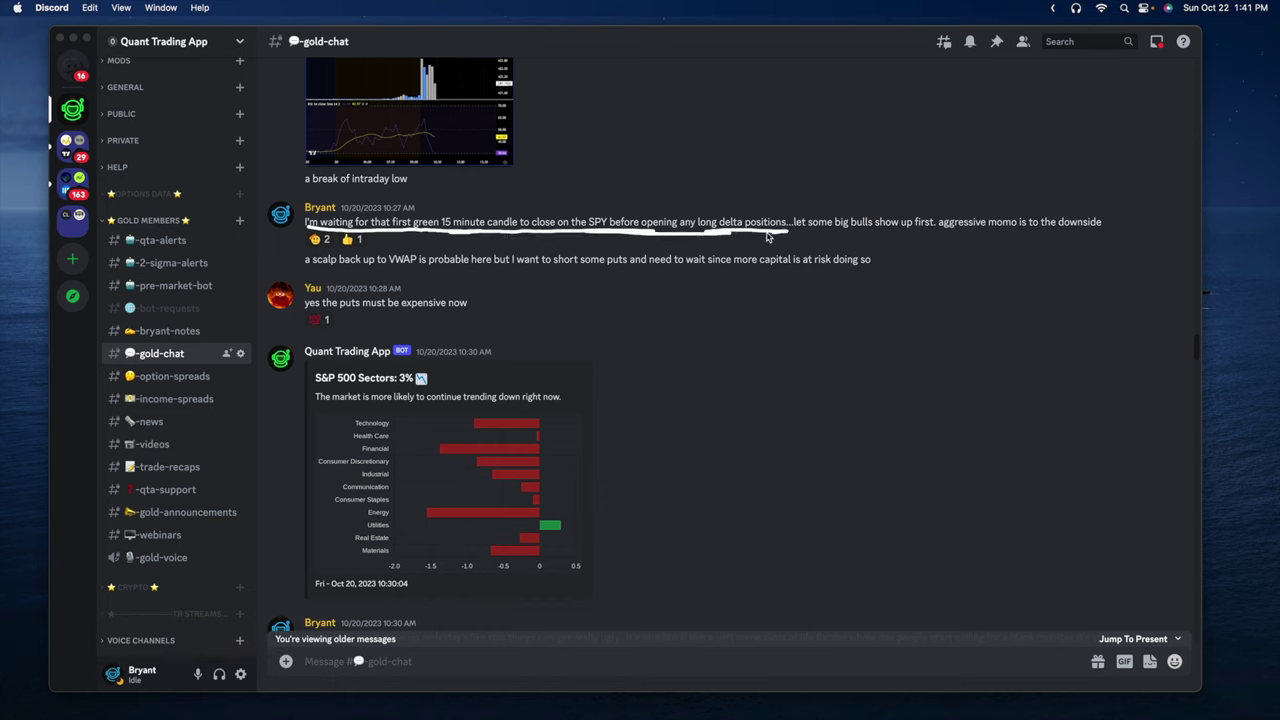
drag(706, 237, 1100, 232)
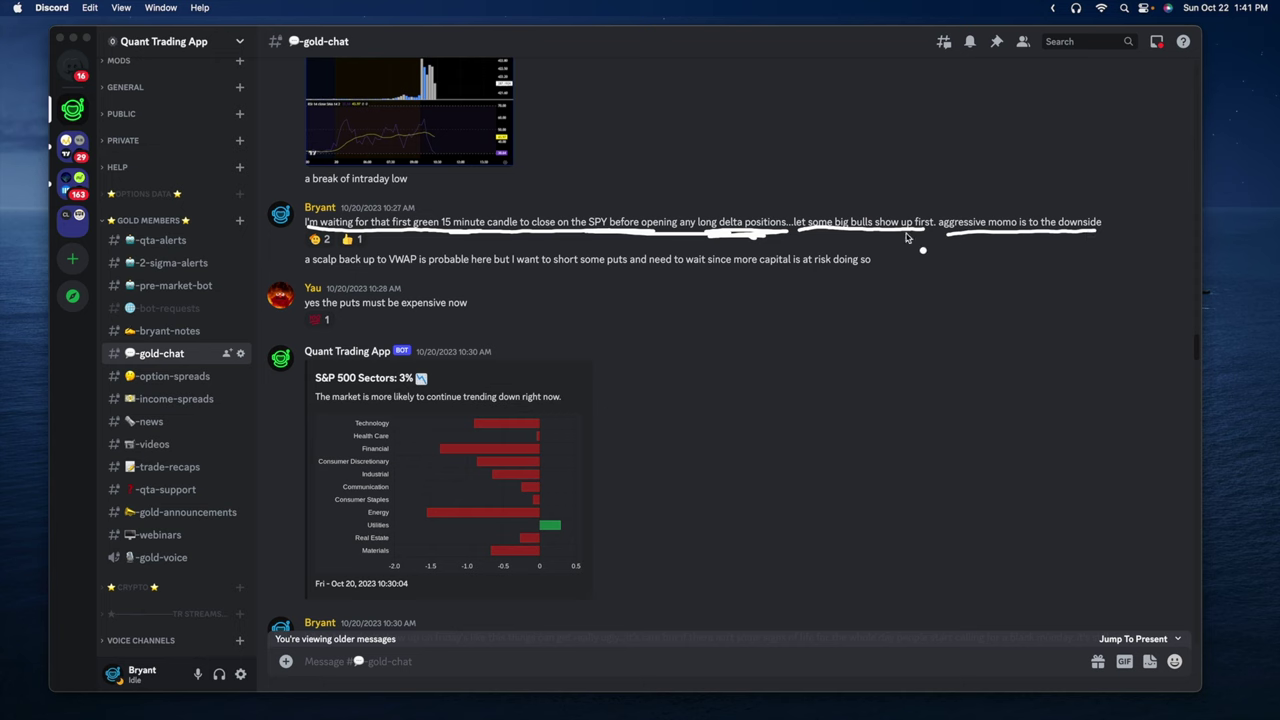
drag(305, 269, 889, 272)
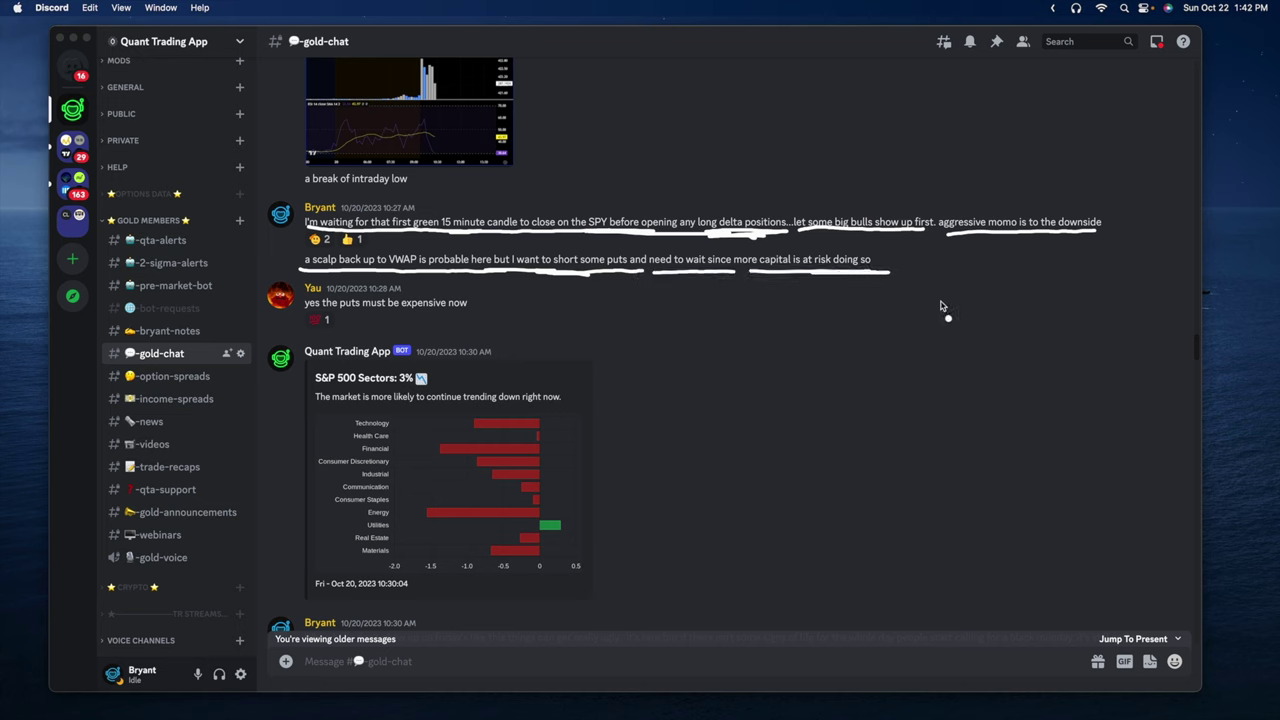
key(Escape)
- Switch back to the SPY chart, mark the drop through the green zone and the possible rebounds with arrows, and clear the marks
key(ctrl+Right)
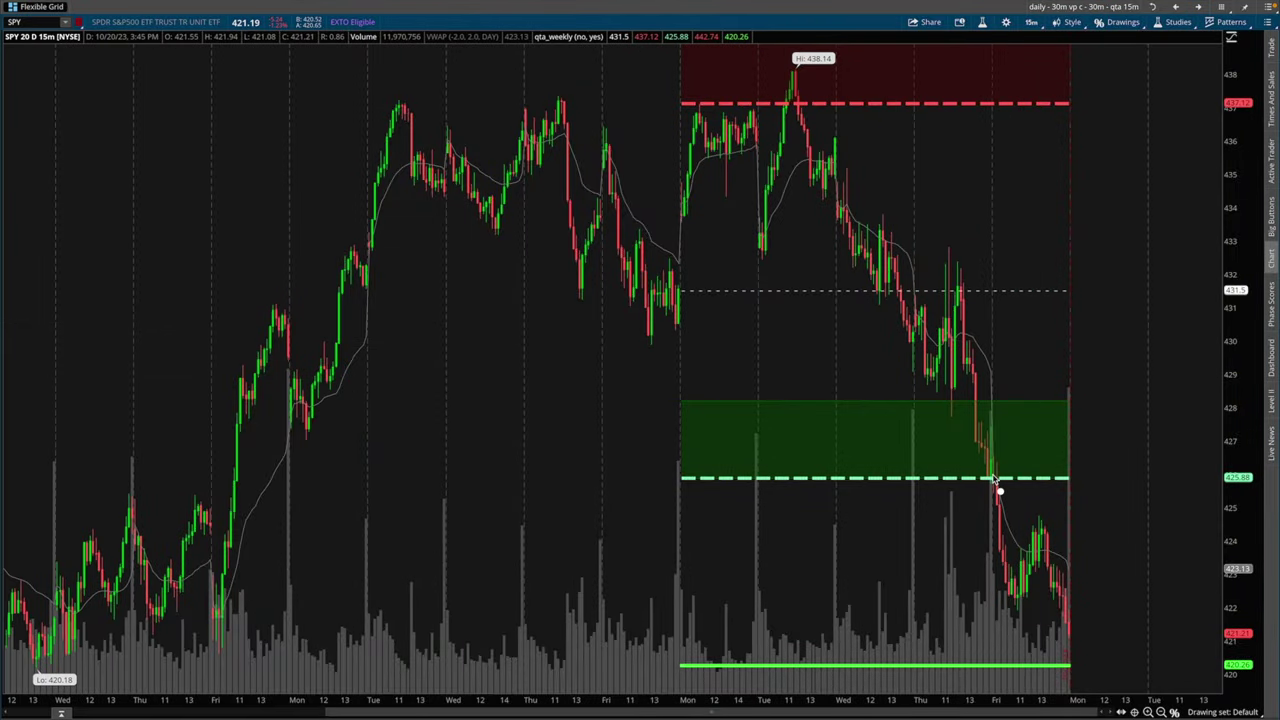
drag(995, 482, 1002, 552)
key(Escape)
mouse_move(955, 345)
mouse_down()
mouse_move(984, 570)
mouse_move(1007, 525)
mouse_up()
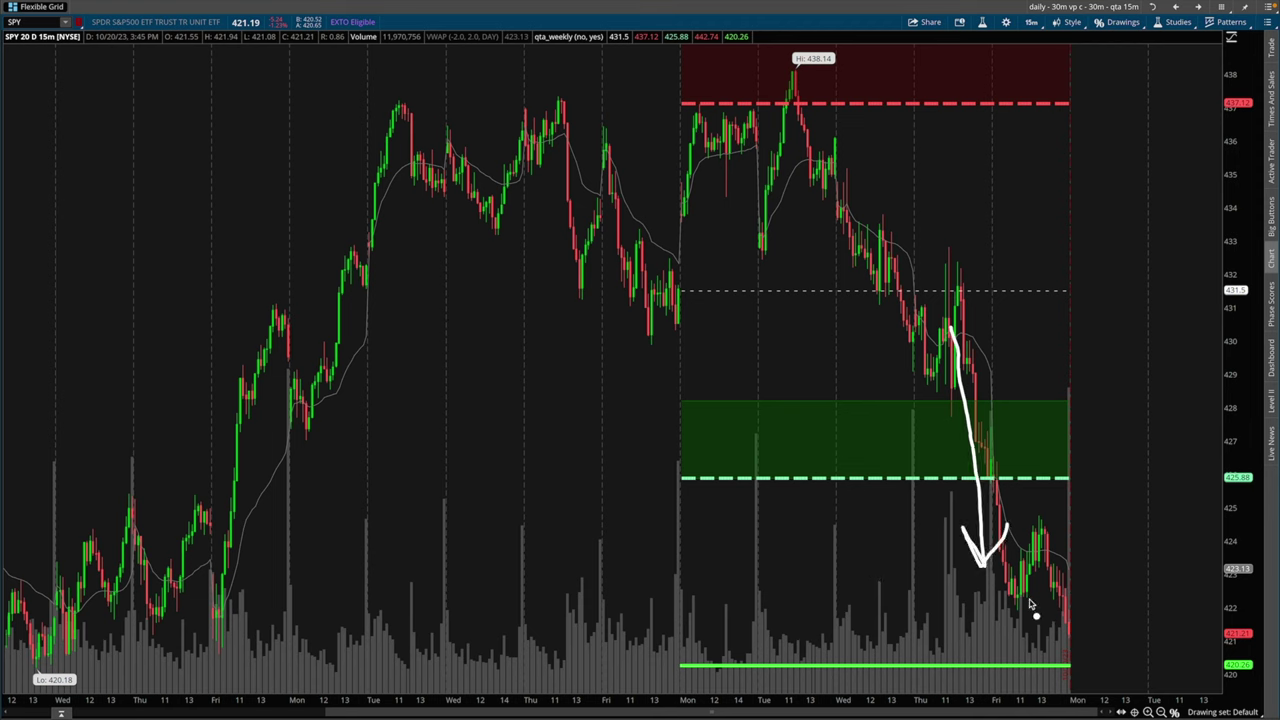
mouse_move(988, 568)
mouse_down()
mouse_move(1020, 545)
mouse_move(1045, 498)
mouse_move(1058, 515)
mouse_up()
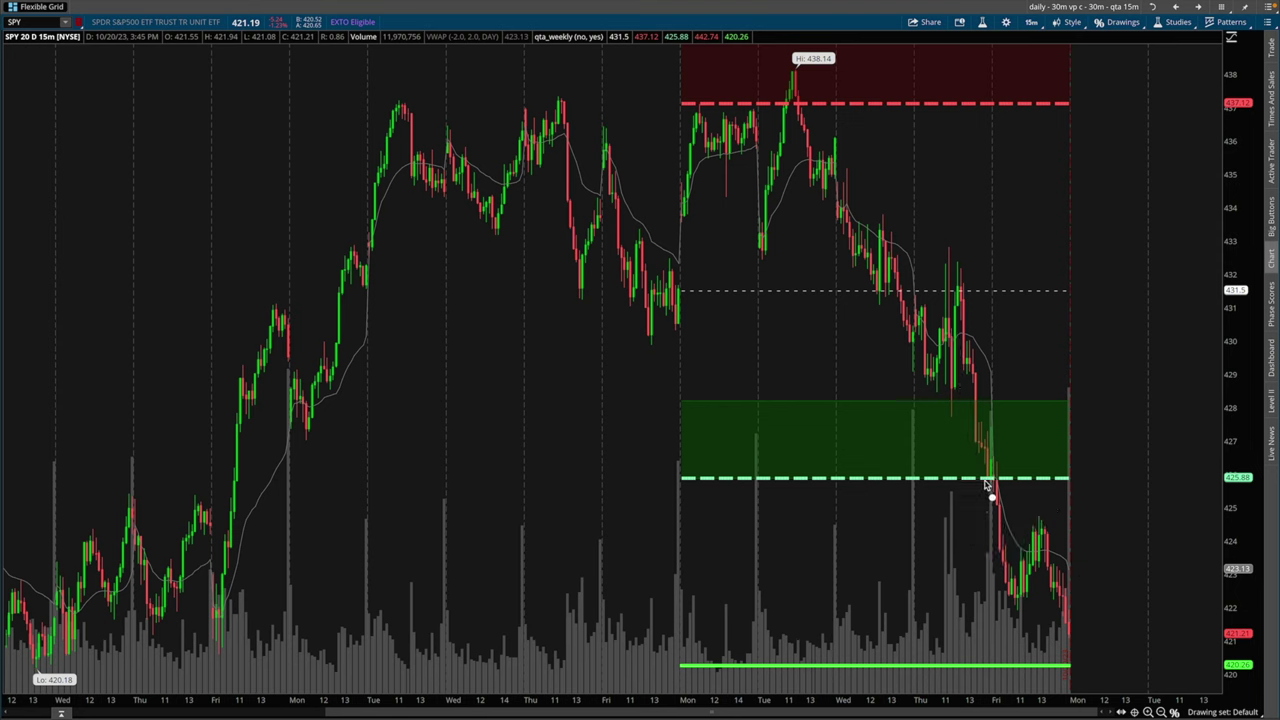
mouse_move(992, 502)
mouse_down()
mouse_move(991, 557)
mouse_move(989, 545)
mouse_move(1018, 548)
mouse_move(1024, 528)
mouse_up()
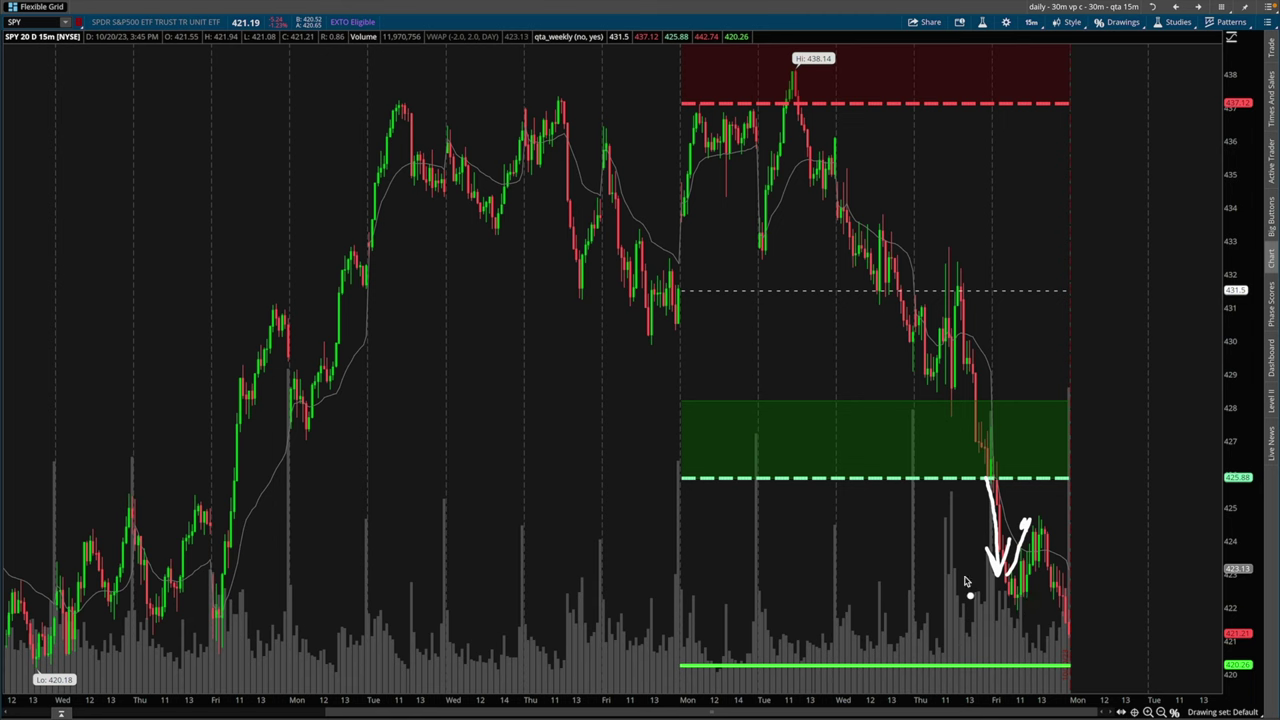
key(Escape)
- Trace Friday morning's run of red candles below the 425.88 level on a close-up reaching down to 420.26, and clear the marks
drag(750, 350, 1150, 645)
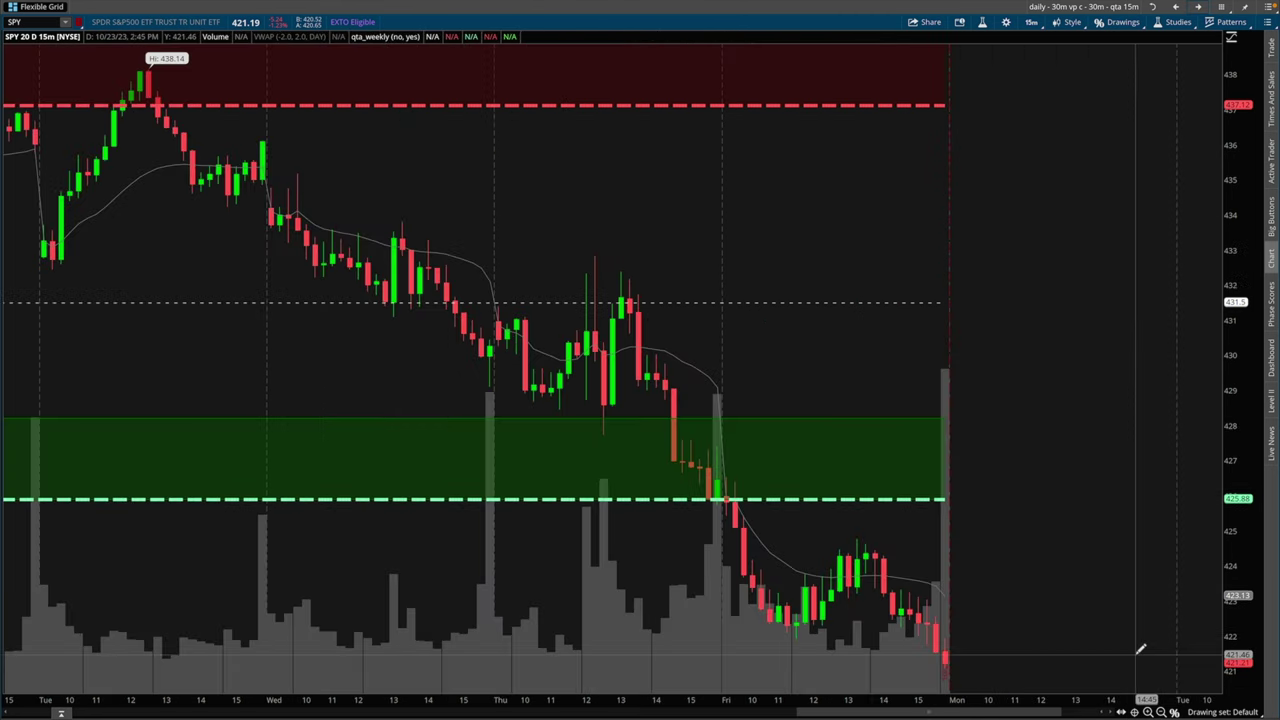
drag(1247, 646, 1247, 518)
scroll(1242, 459, up, 2)
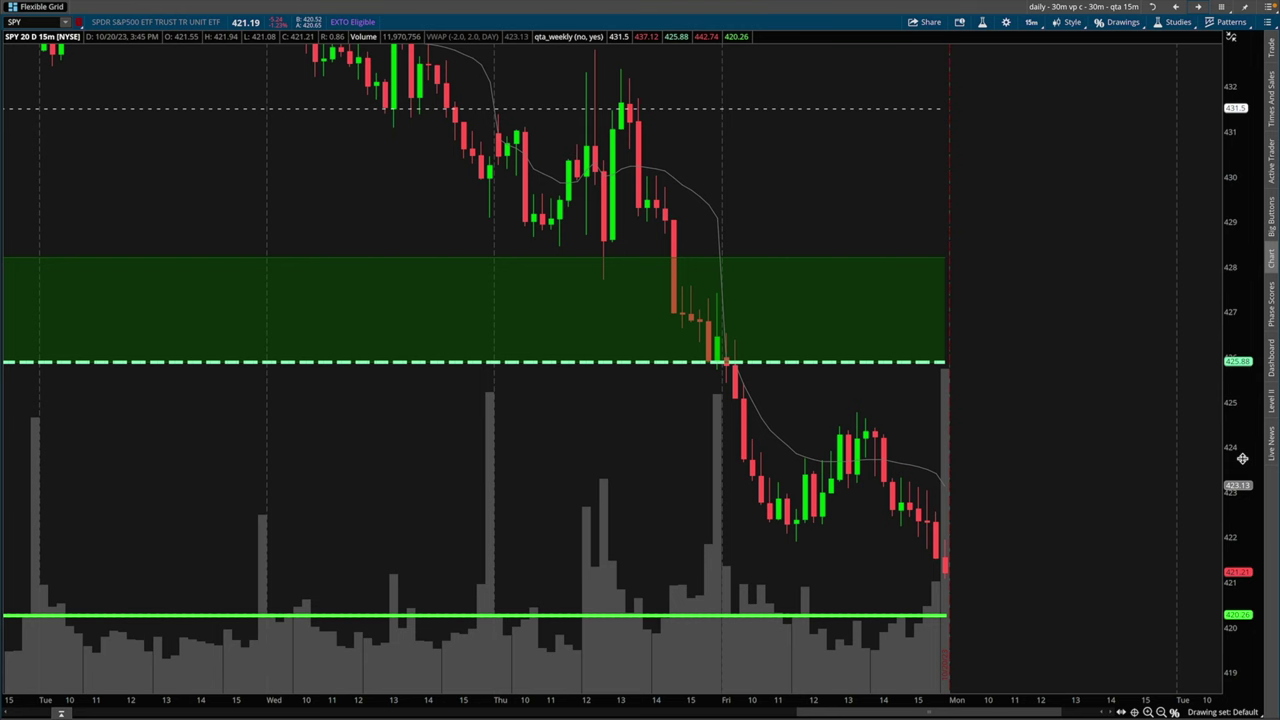
mouse_move(733, 412)
mouse_down()
mouse_move(757, 471)
mouse_move(740, 471)
mouse_move(770, 492)
mouse_up()
mouse_move(770, 474)
mouse_down()
mouse_move(754, 492)
mouse_move(776, 520)
mouse_move(760, 520)
mouse_up()
click(761, 539)
key(Escape)
- Mark the first green 15-minute candle after Friday morning's drop and the neighbouring red candles
drag(786, 520, 782, 484)
click(781, 544)
key(Escape)
drag(777, 605, 782, 528)
drag(761, 522, 747, 524)
- Reset the chart with Autozoom and zoom in on the stretch from the 420.18 low to the final week's Wednesday
right_click(628, 446)
click(655, 396)
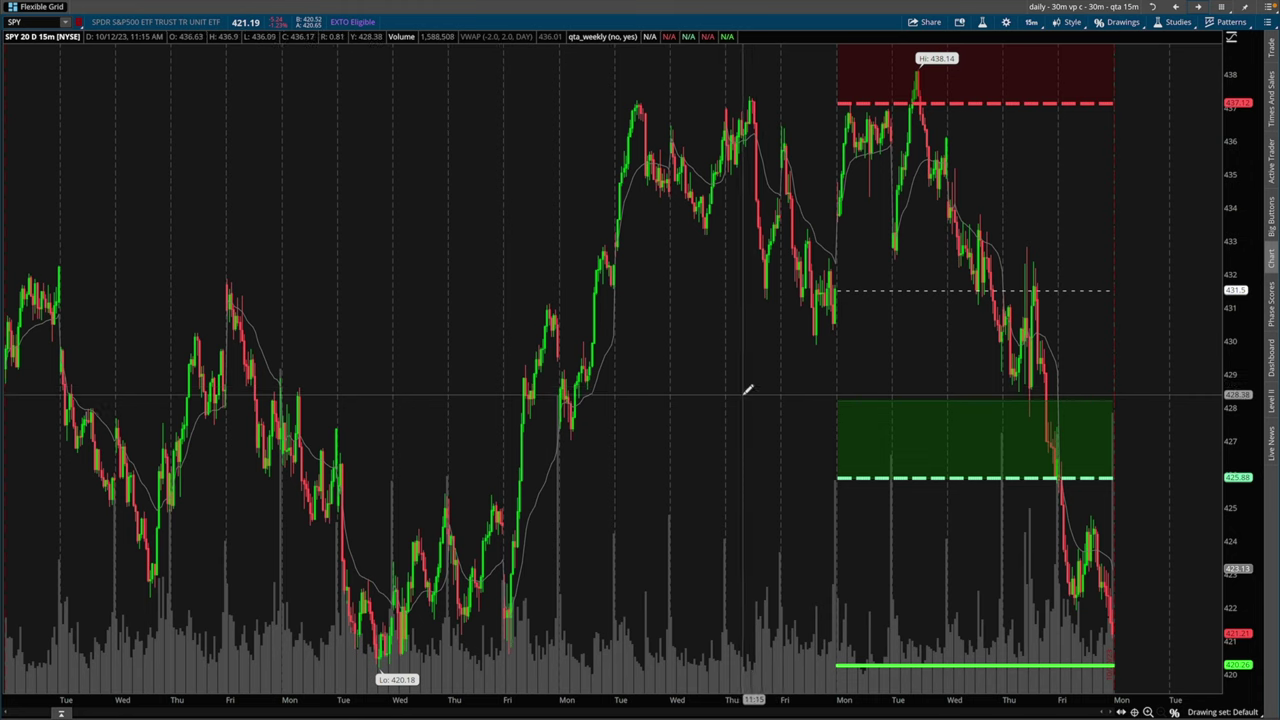
drag(369, 128, 1000, 255)
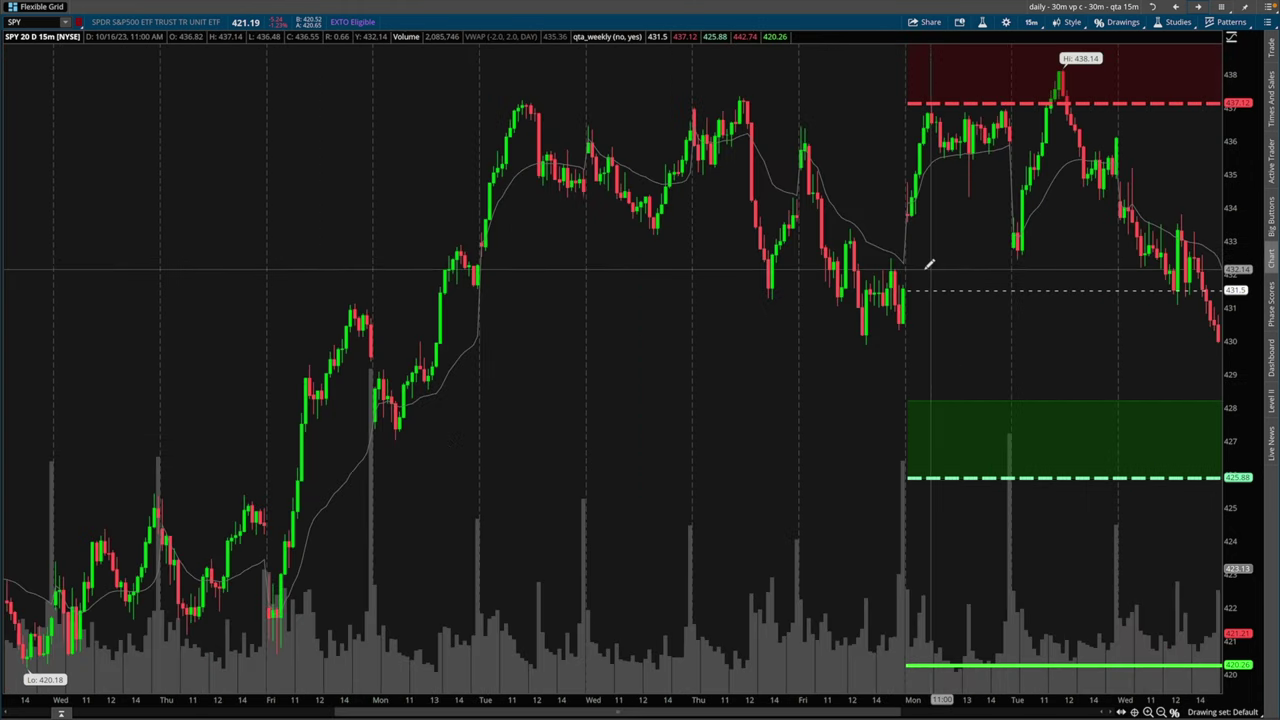
- Show the week before the weekly zones on a stretched price scale and draw a horizontal arrow across it at about 435
mouse_move(486, 174)
mouse_down()
mouse_move(499, 189)
mouse_move(481, 189)
mouse_up()
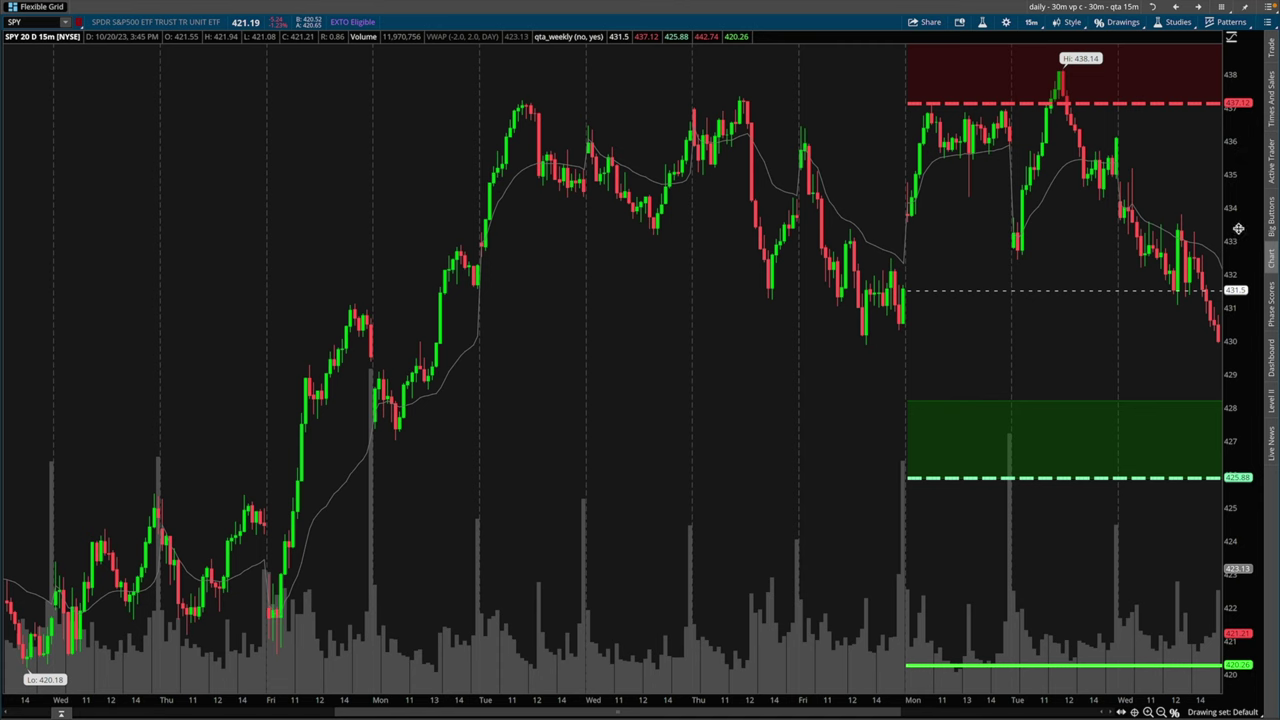
drag(1238, 229, 1243, 350)
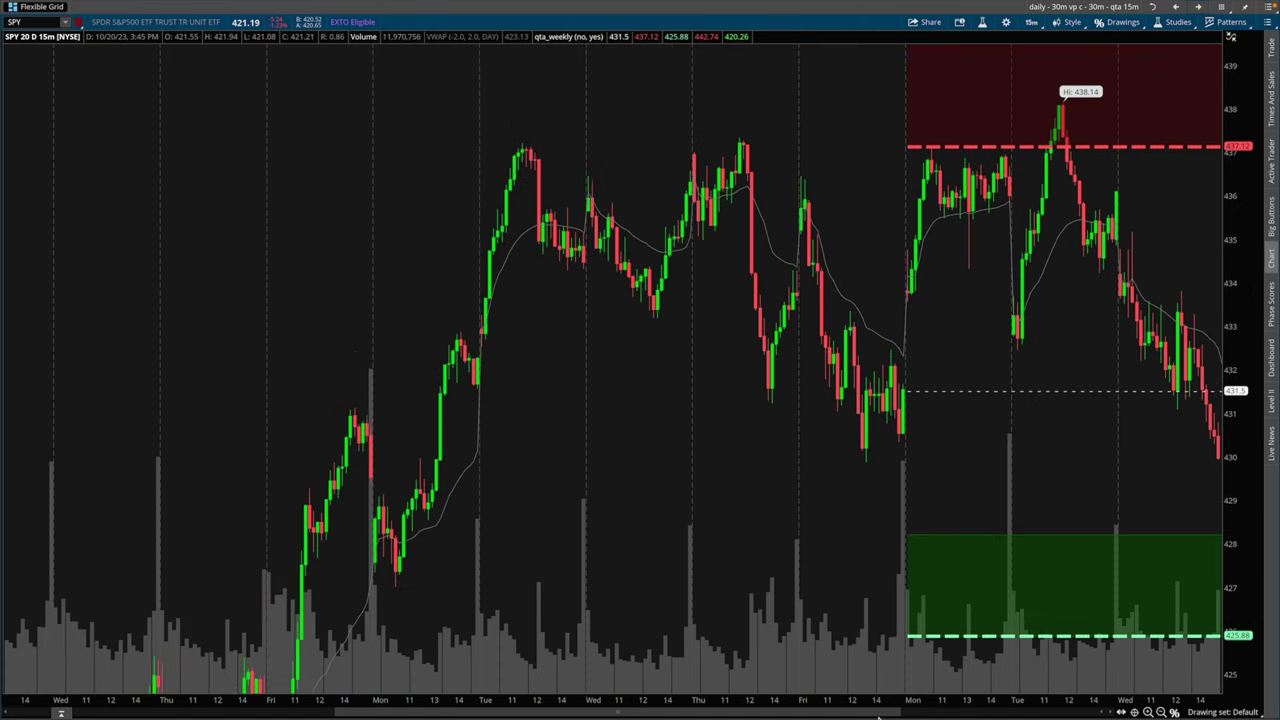
drag(886, 699, 680, 702)
scroll(543, 406, up, 3)
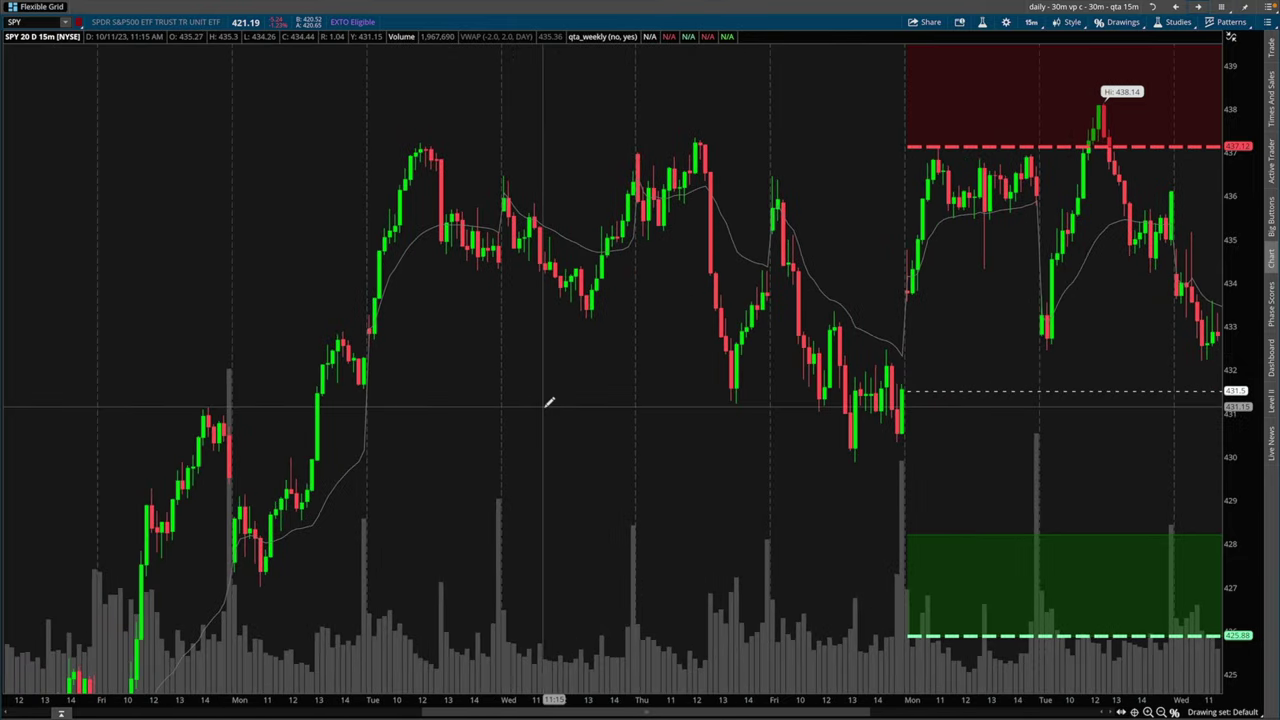
scroll(600, 412, up, 3)
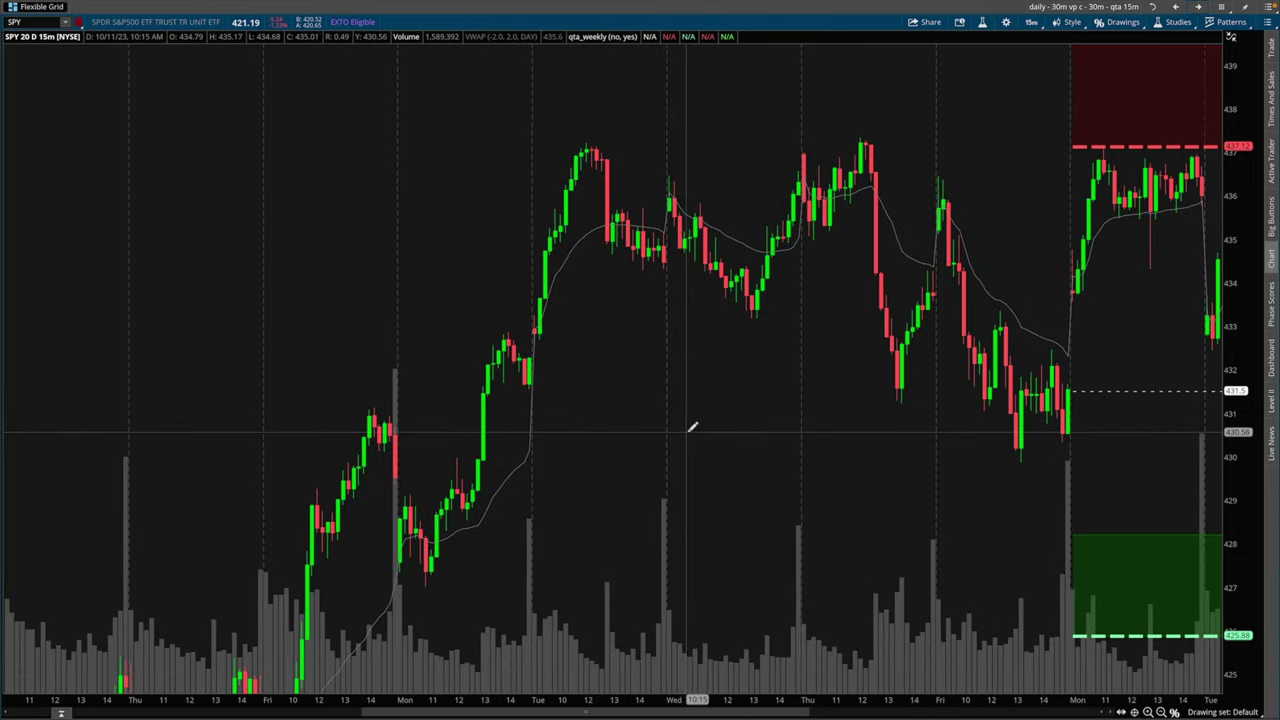
scroll(749, 431, up, 4)
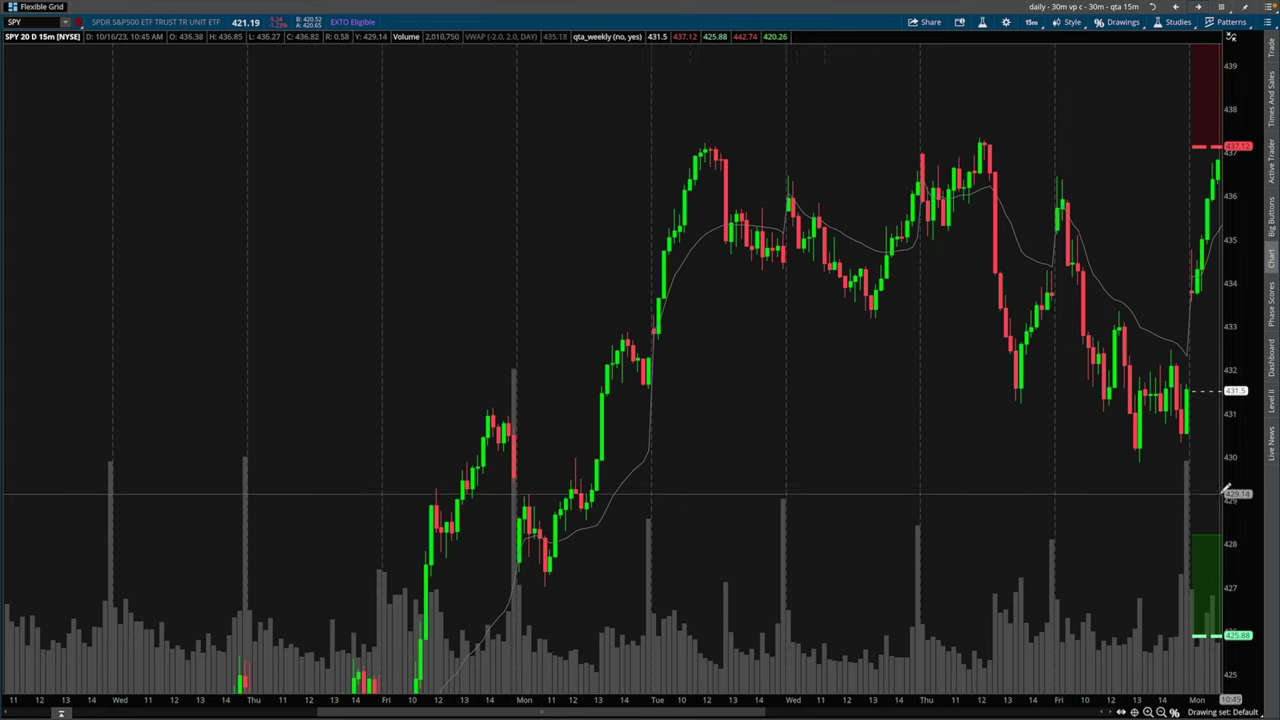
drag(1231, 484, 1234, 428)
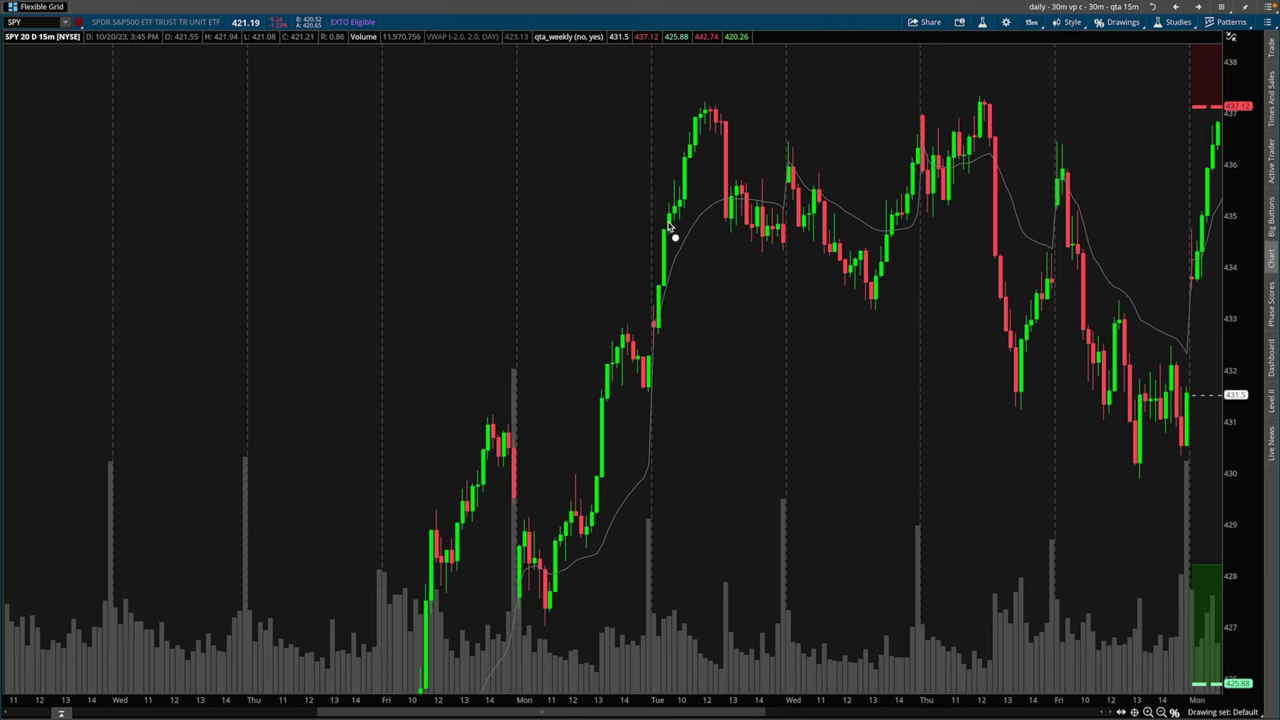
drag(655, 323, 661, 290)
mouse_move(667, 234)
mouse_down()
mouse_move(957, 211)
mouse_move(1186, 222)
mouse_up()
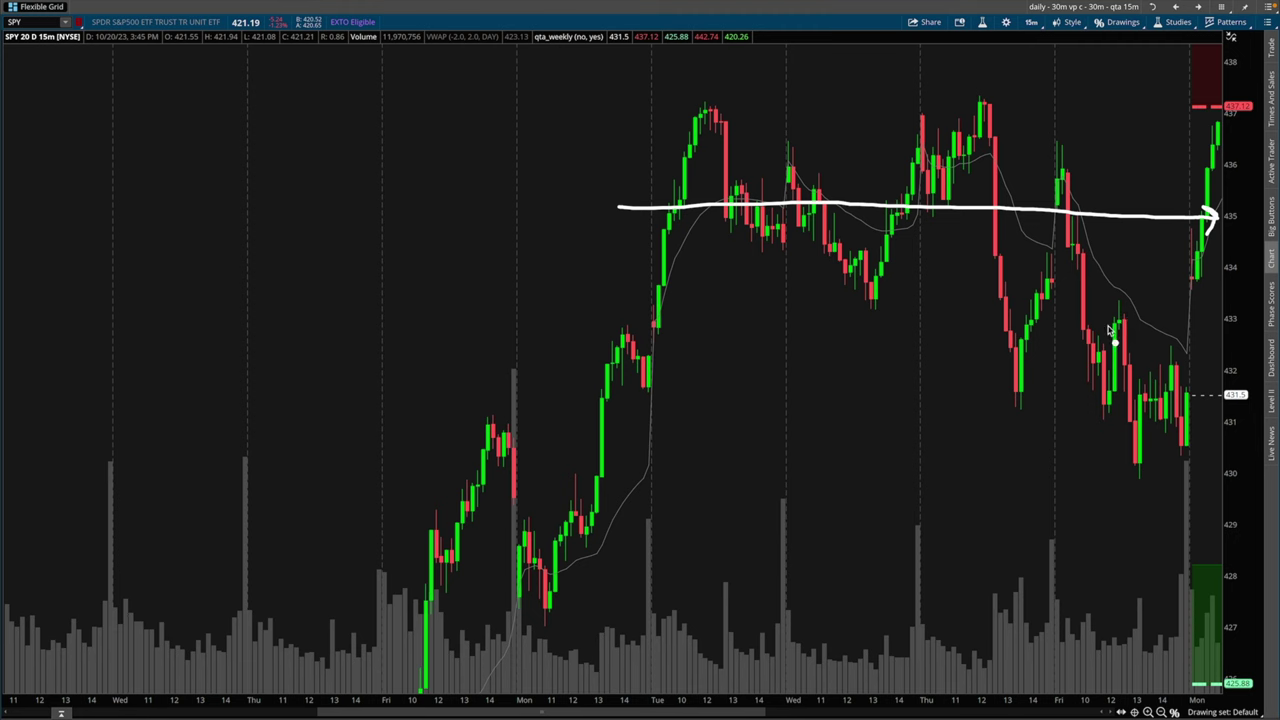
- Put an X on Tuesday's closing candles and slashes across the Tuesday and Wednesday opens, then circle the X and undo the circle
mouse_move(785, 216)
mouse_down()
mouse_move(769, 234)
mouse_move(786, 231)
mouse_up()
drag(620, 303, 762, 374)
drag(768, 184, 842, 287)
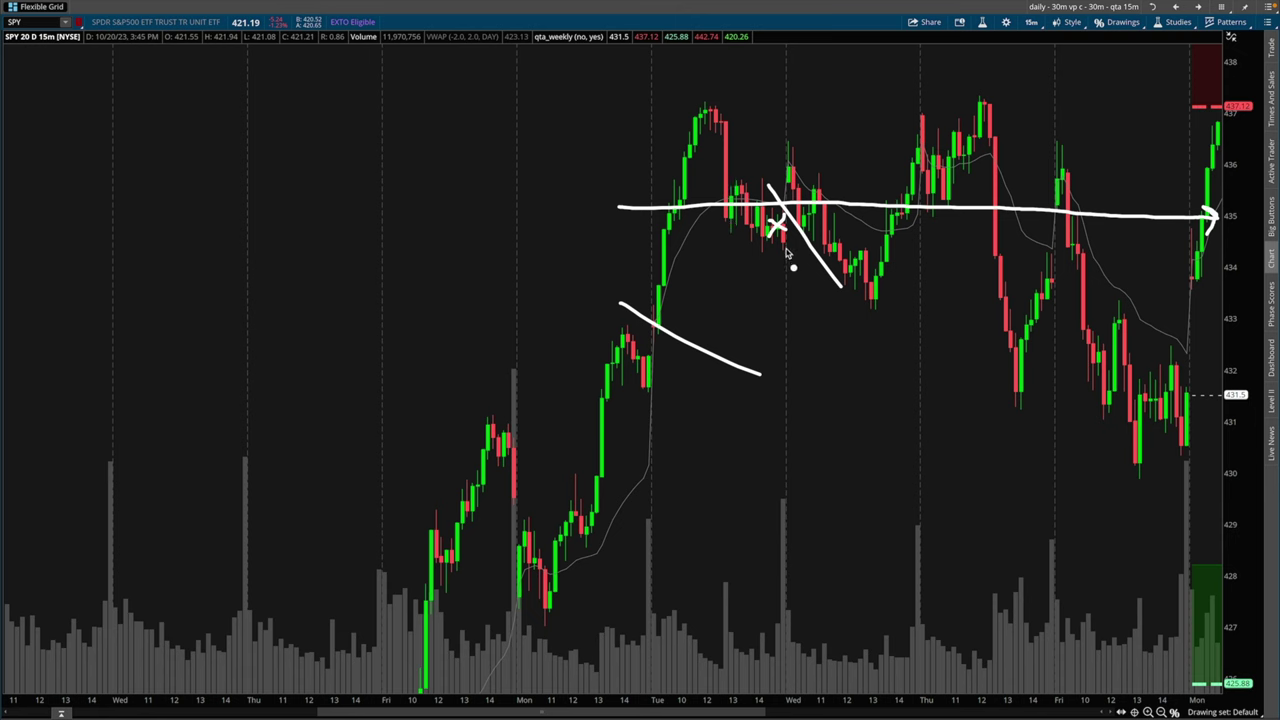
mouse_move(788, 210)
mouse_down()
mouse_move(778, 234)
mouse_move(793, 210)
mouse_up()
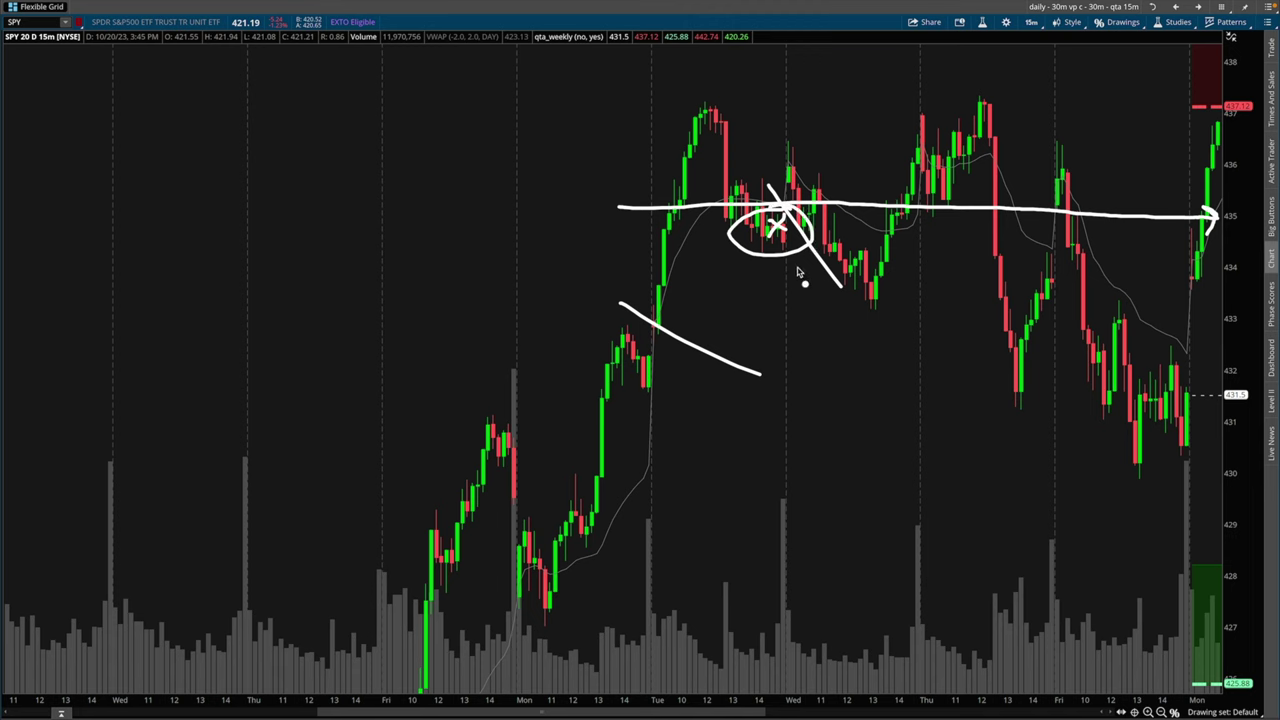
key(ctrl+z)
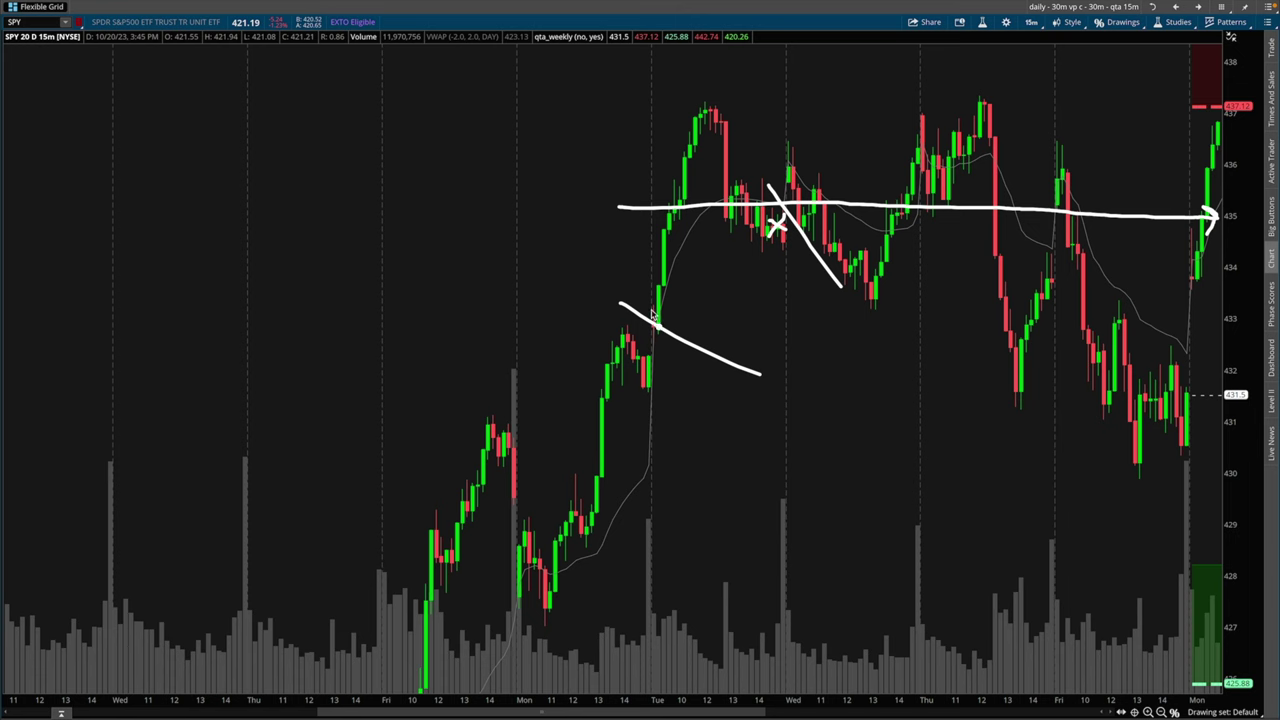
- Slash through Tuesday morning's rising green candles, loop around the day's high, and clear all marks
drag(652, 295, 689, 321)
drag(649, 242, 696, 271)
drag(643, 204, 703, 250)
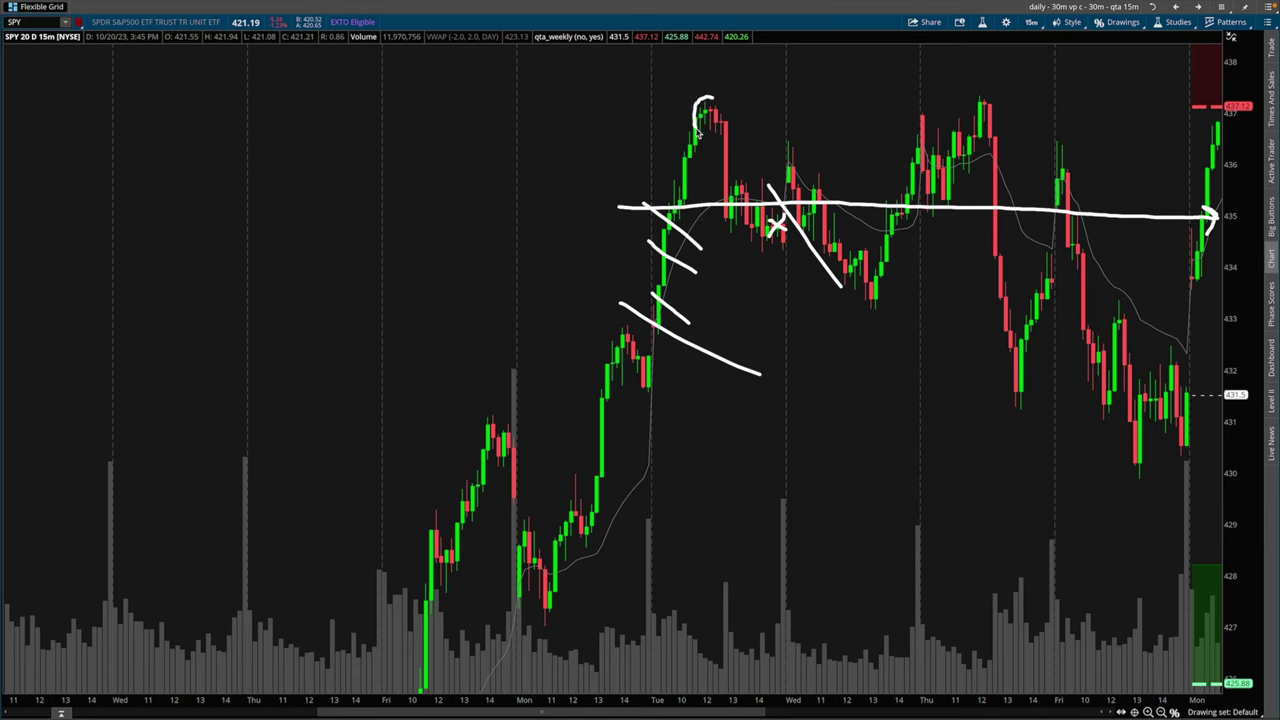
mouse_move(700, 134)
mouse_down()
mouse_move(721, 132)
mouse_move(710, 93)
mouse_up()
key(Escape)
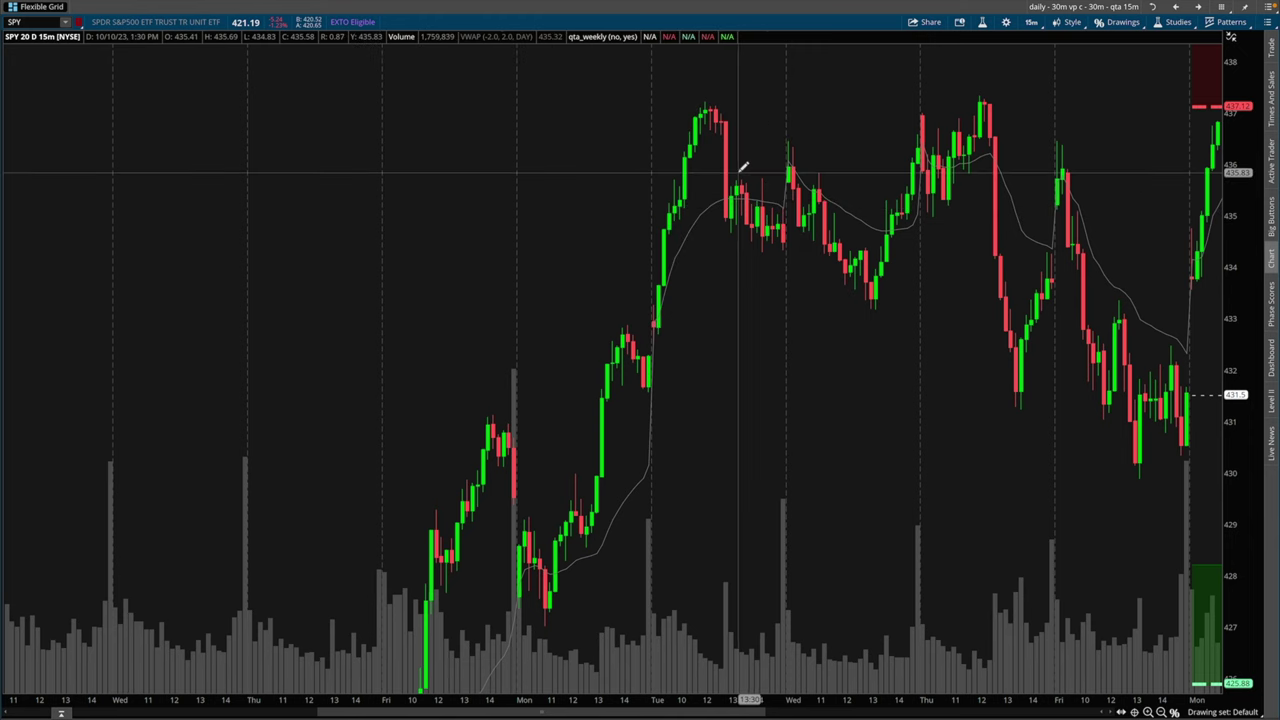
- Circle Tuesday's cluster of candles near 437, redraw the circle more tightly, and clear it
mouse_move(709, 100)
mouse_down()
mouse_move(692, 132)
mouse_move(712, 96)
mouse_up()
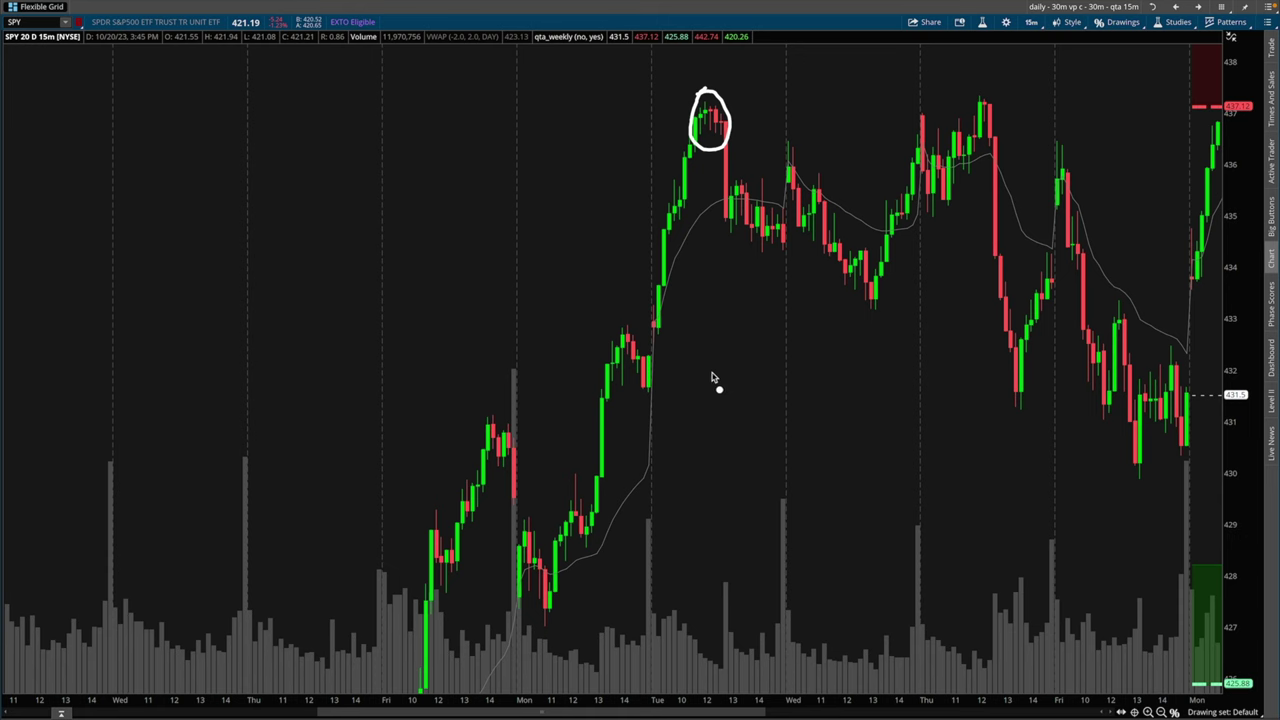
key(Escape)
mouse_move(707, 102)
mouse_down()
mouse_move(701, 146)
mouse_move(724, 128)
mouse_move(712, 104)
mouse_up()
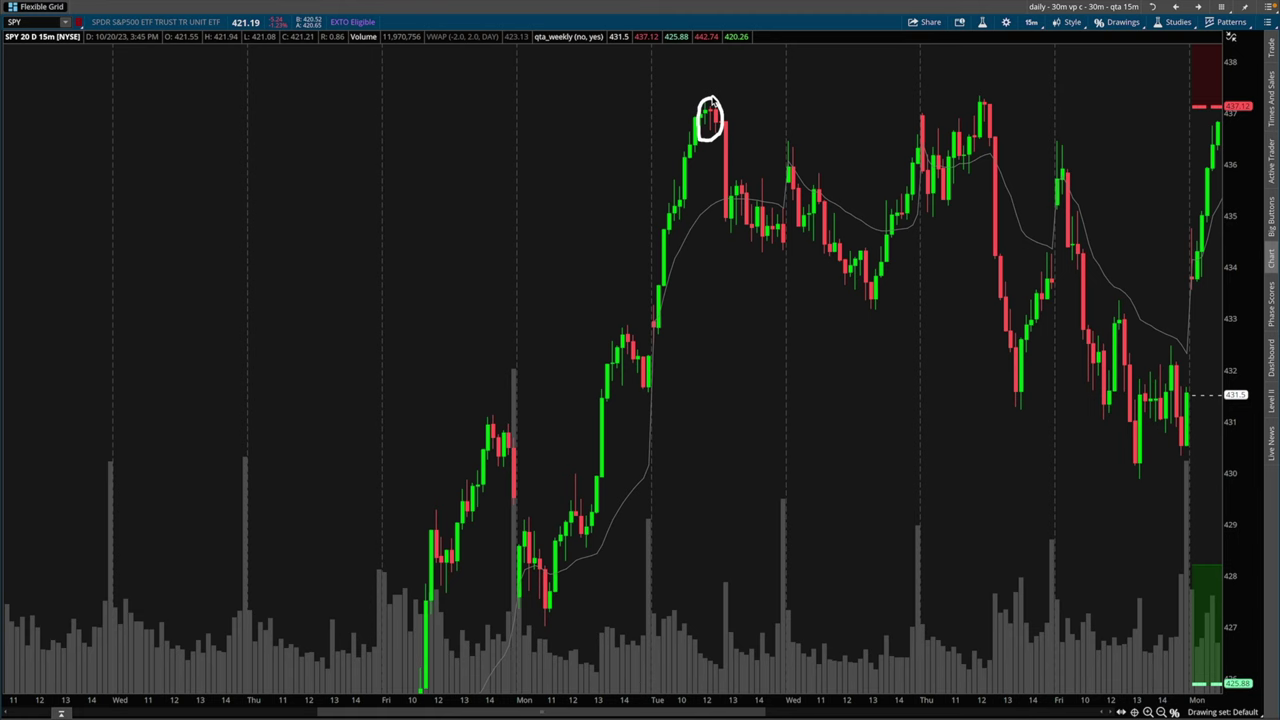
key(Escape)
- Trace Tuesday morning's climb, clear the marks, and redraw it as an arrow from the open at about 433 up to 437
drag(660, 325, 657, 311)
mouse_move(658, 254)
mouse_down()
mouse_move(672, 269)
mouse_move(670, 205)
mouse_move(708, 155)
mouse_up()
drag(691, 106, 705, 126)
key(Escape)
mouse_move(702, 100)
mouse_down()
mouse_move(712, 140)
mouse_move(697, 103)
mouse_move(708, 108)
mouse_move(697, 112)
mouse_up()
key(e)
mouse_move(652, 325)
mouse_down()
mouse_move(678, 258)
mouse_move(688, 135)
mouse_move(700, 138)
mouse_up()
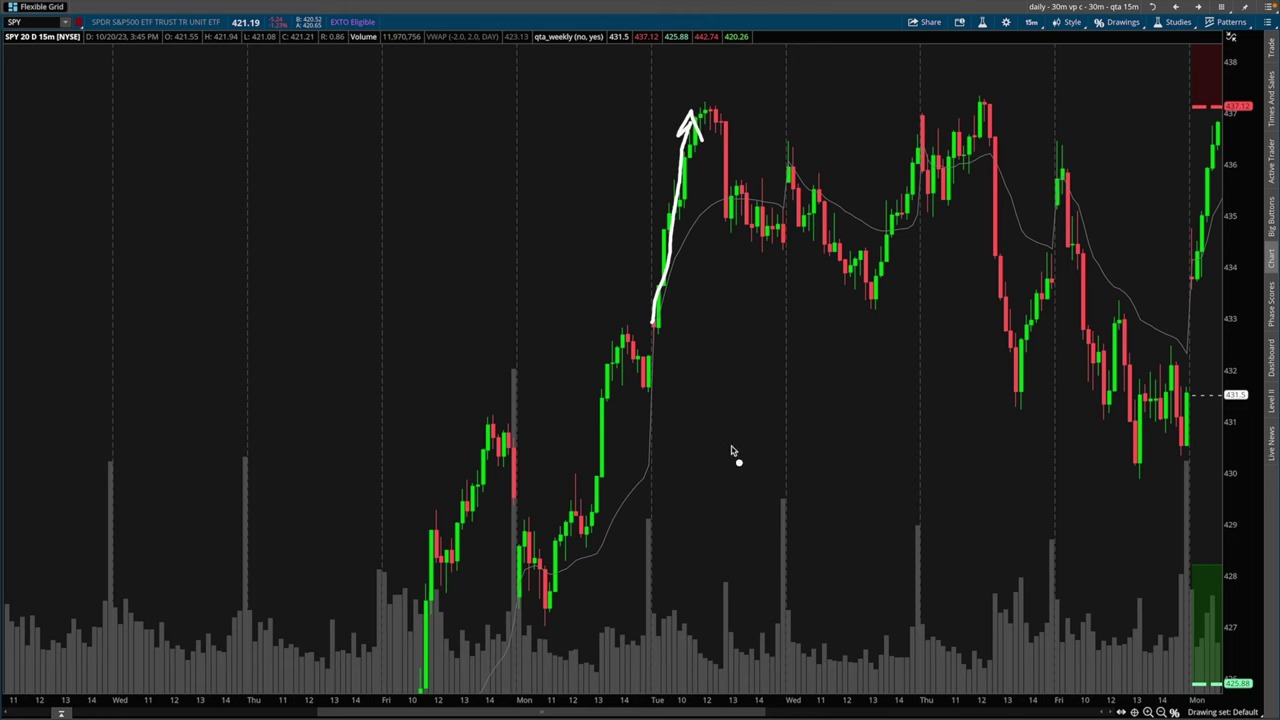
- Divide Tuesday's session with vertical lines beneath the candles, put an X in each part, and clear the marks
drag(690, 432, 695, 690)
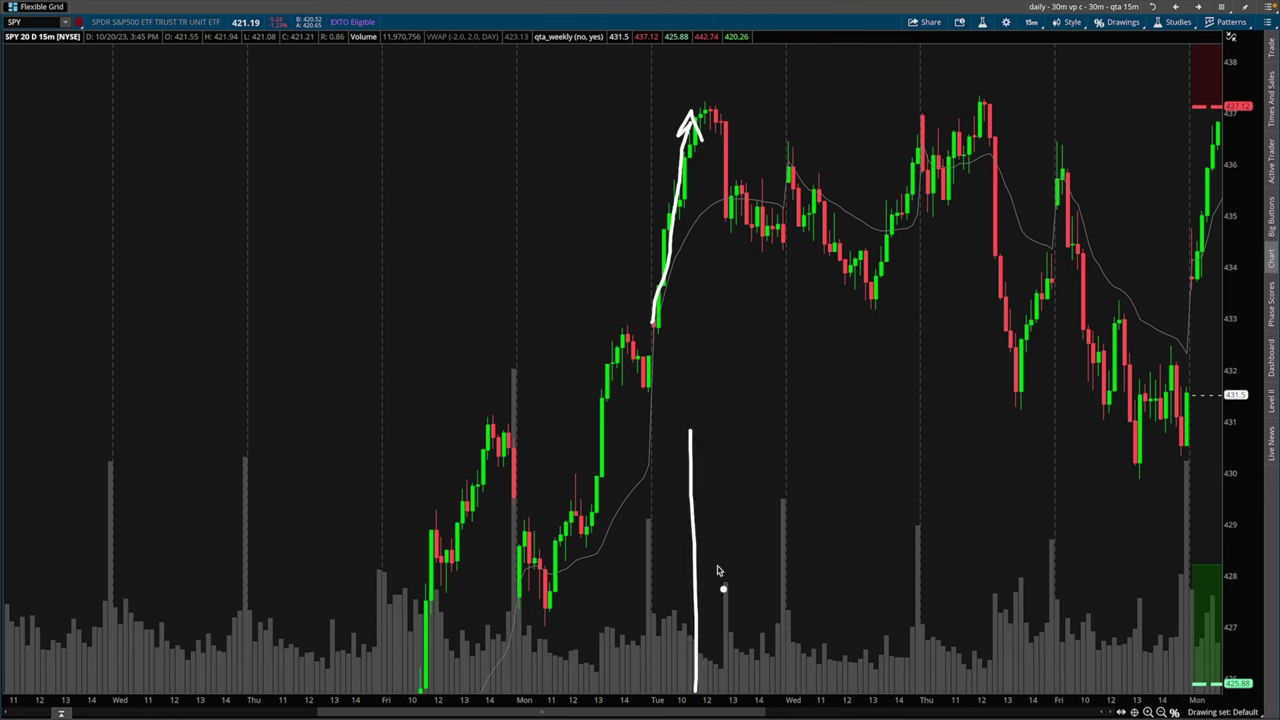
drag(737, 422, 752, 672)
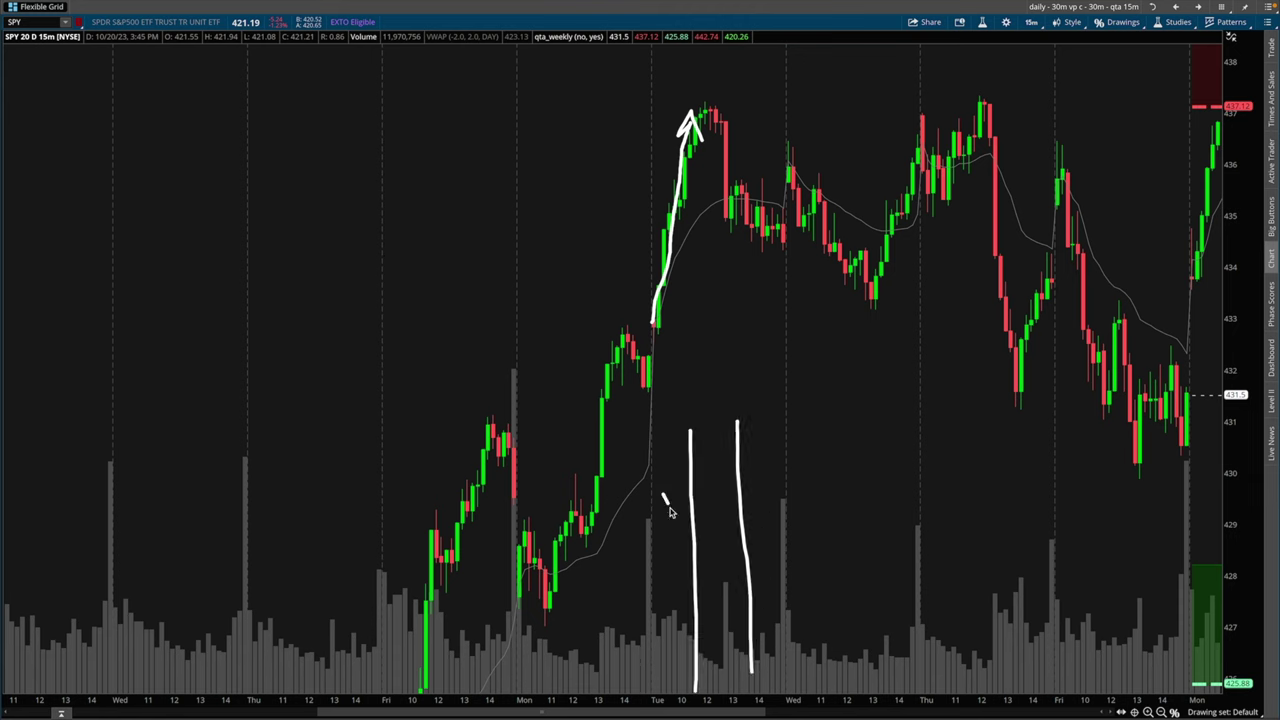
drag(660, 497, 681, 525)
mouse_move(680, 496)
mouse_down()
mouse_move(657, 527)
mouse_move(722, 522)
mouse_move(697, 527)
mouse_up()
mouse_move(749, 493)
mouse_down()
mouse_move(773, 506)
mouse_move(752, 516)
mouse_move(773, 548)
mouse_up()
drag(668, 455, 666, 595)
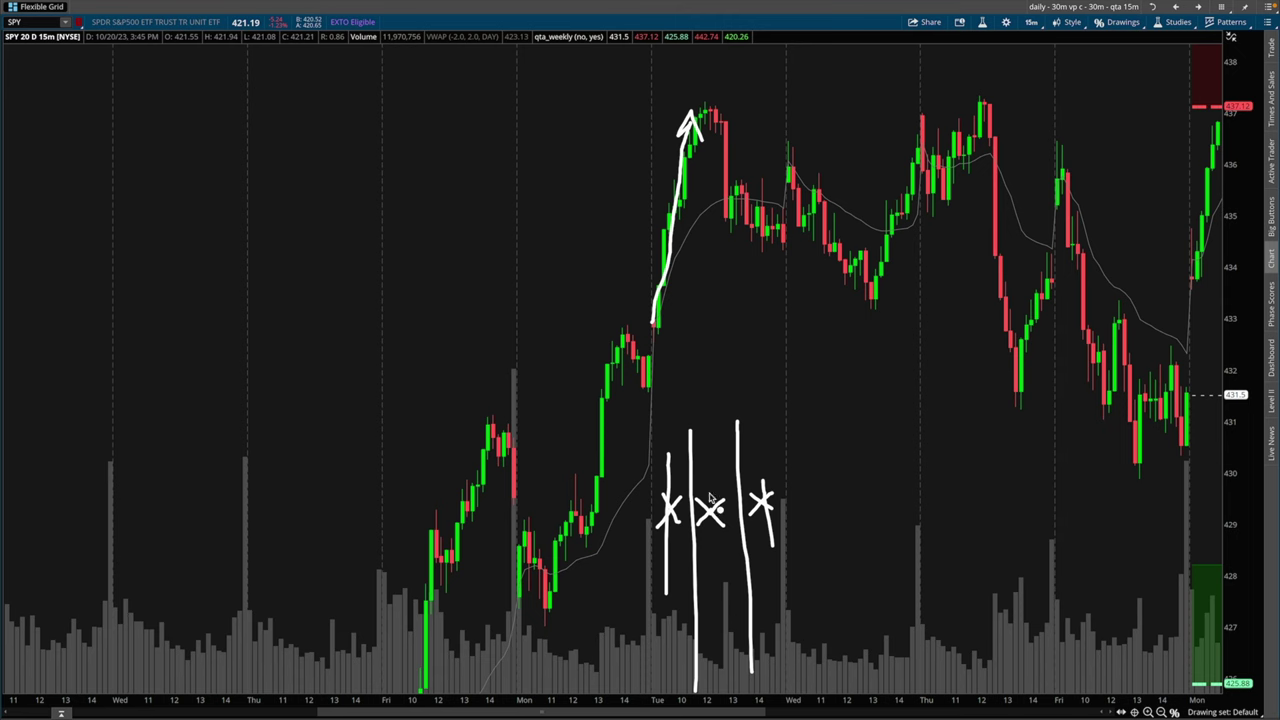
drag(697, 491, 719, 489)
key(e)
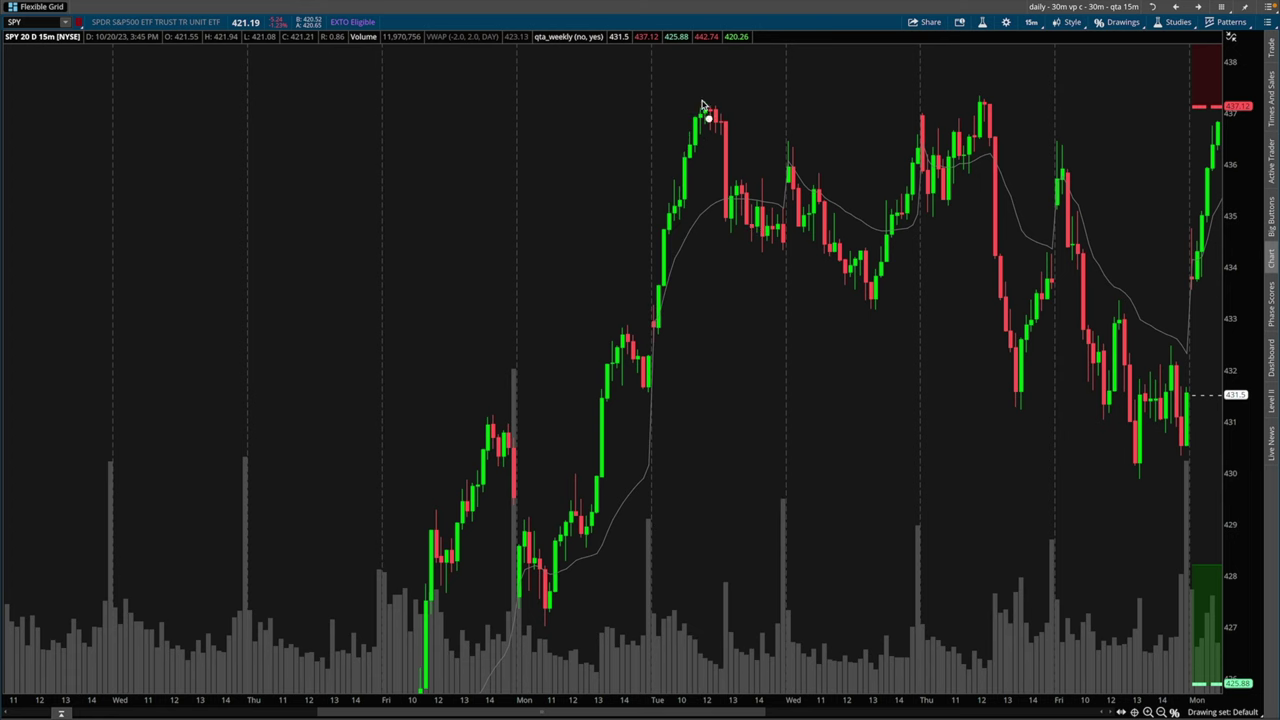
- Mark Tuesday's high with an X and underline, point an arrow at Monday's rise to the 437.12 level, and clear the marks
drag(729, 73, 722, 97)
drag(725, 100, 714, 103)
mouse_move(698, 97)
mouse_down()
mouse_move(714, 110)
mouse_move(698, 109)
mouse_move(725, 104)
mouse_move(696, 102)
mouse_up()
key(Escape)
drag(1130, 72, 1201, 122)
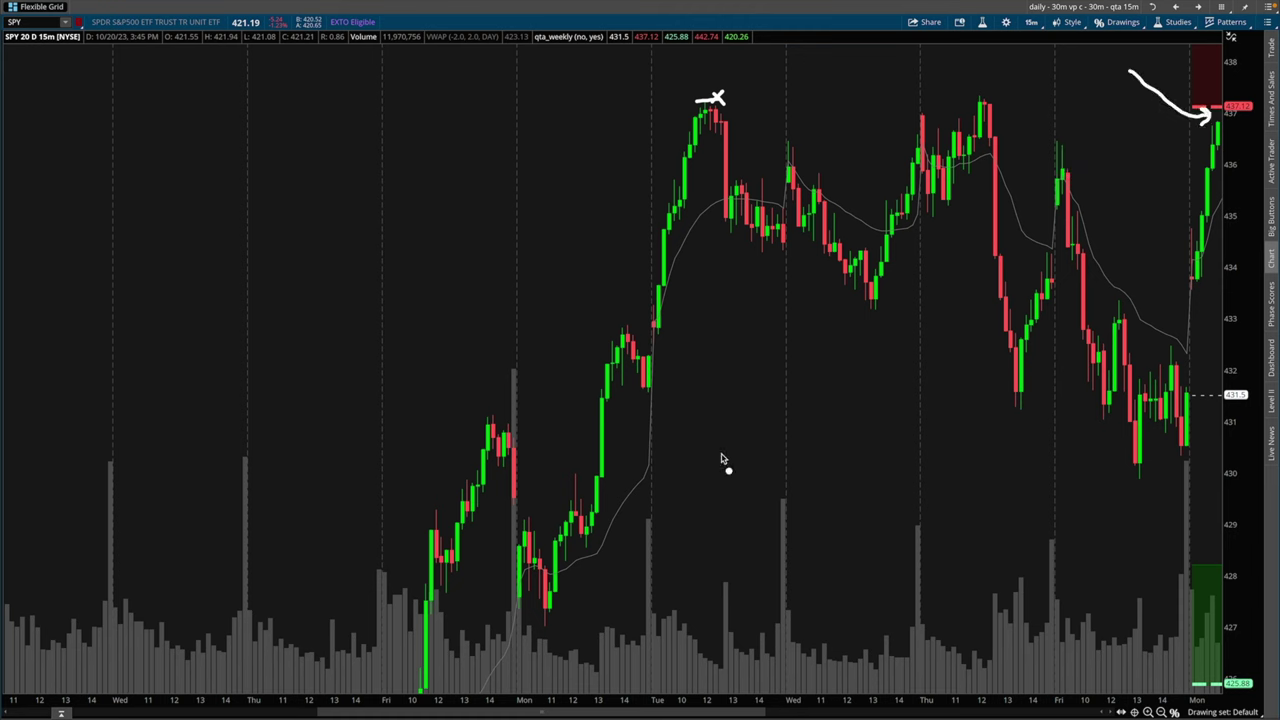
mouse_move(669, 117)
mouse_down()
mouse_move(800, 117)
mouse_move(631, 123)
mouse_move(750, 112)
mouse_up()
key(e)
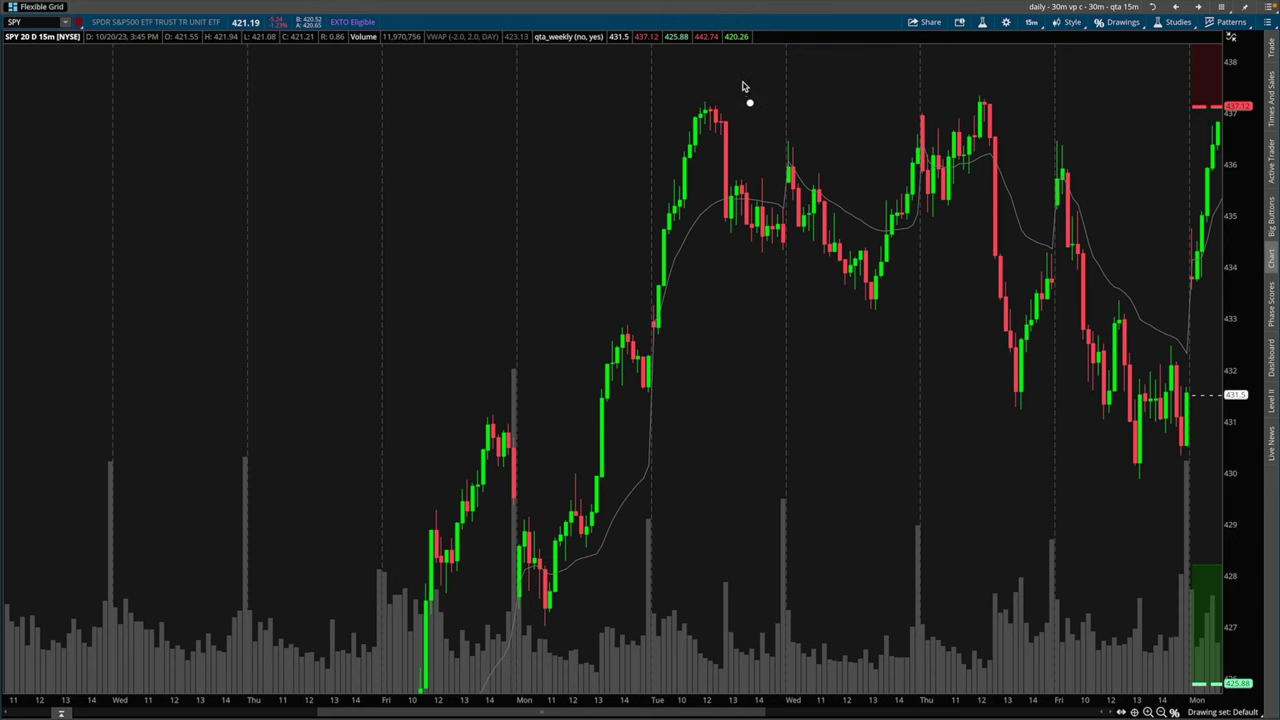
drag(751, 67, 722, 107)
key(Escape)
- Reset with Autozoom, zoom in on the last days, trace Friday's drop to the circled first green candle, and clear the marks
right_click(801, 343)
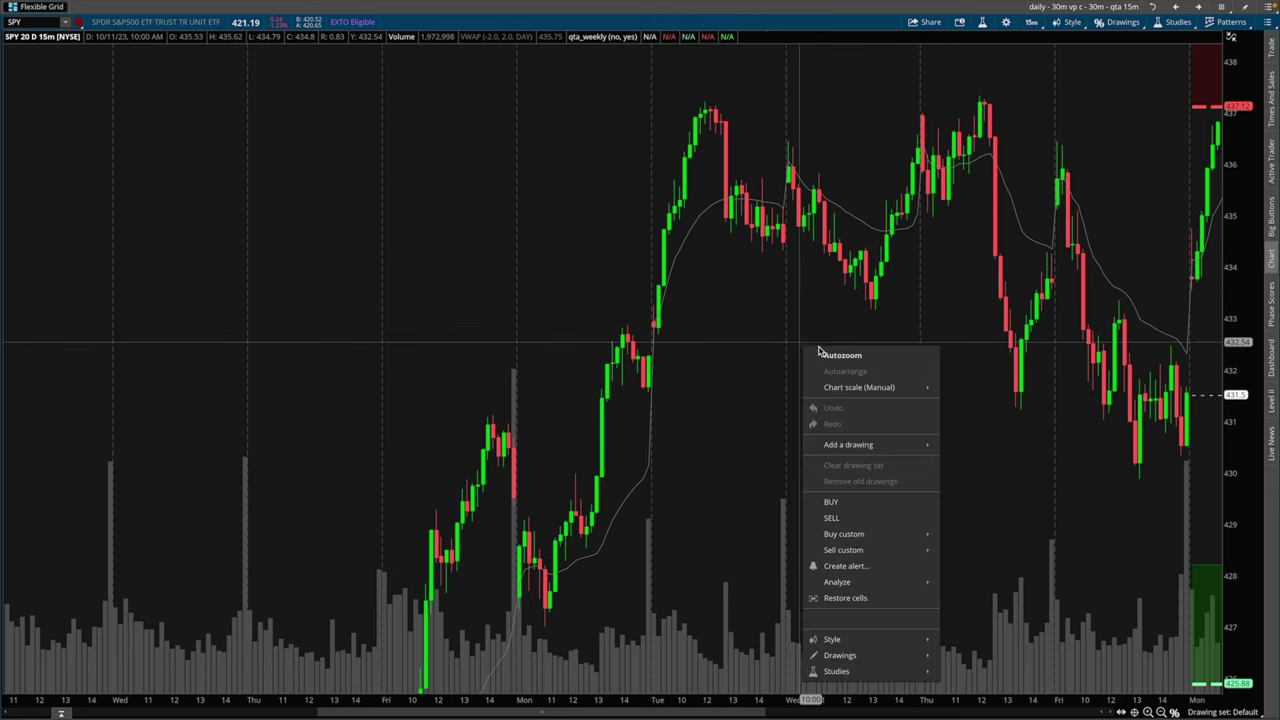
click(840, 355)
drag(953, 448, 1221, 480)
key(ctrl+2)
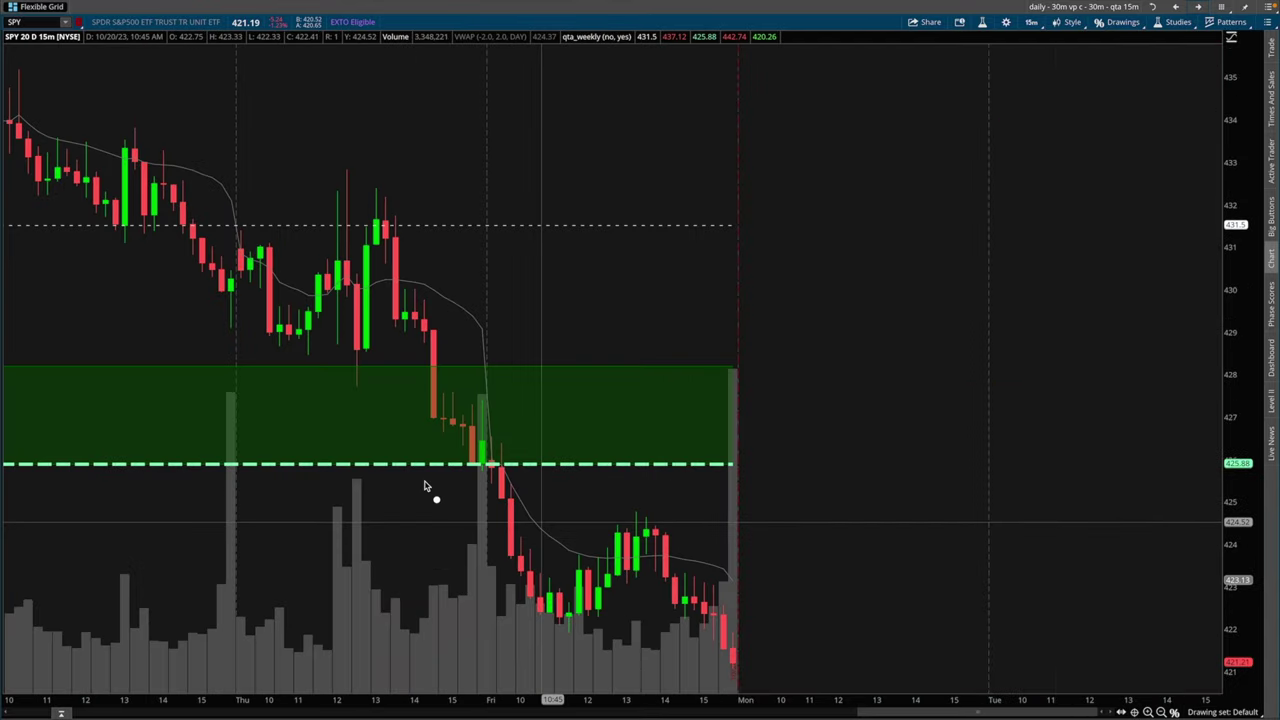
mouse_move(476, 466)
mouse_down()
mouse_move(545, 616)
mouse_move(547, 585)
mouse_move(542, 628)
mouse_move(555, 590)
mouse_up()
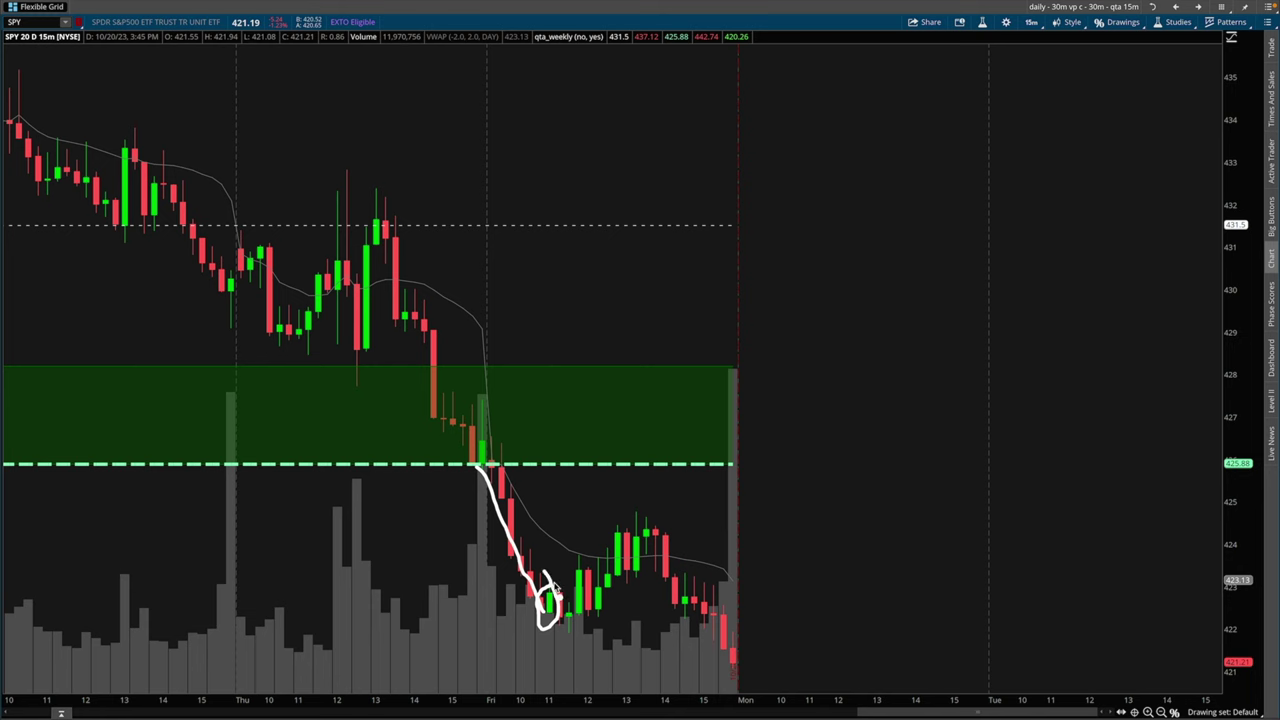
key(e)
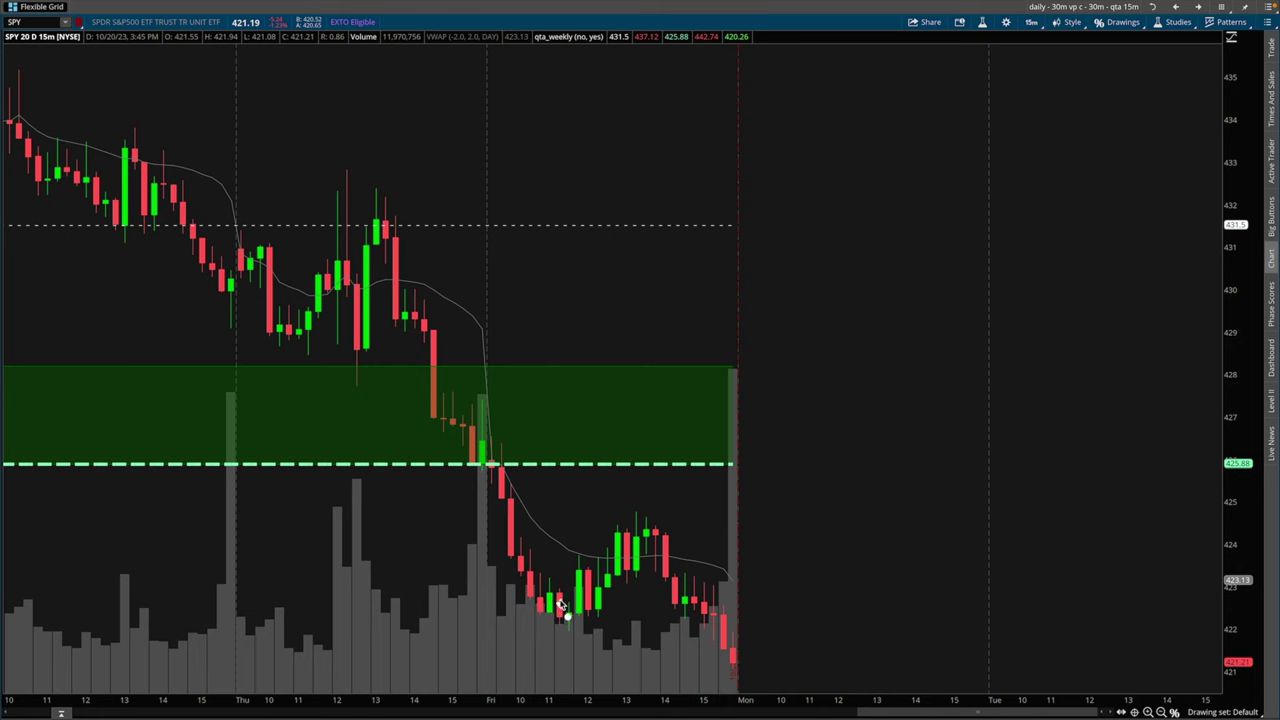
- Mark the first green candle after Friday's drop and the red candle beside it with repeated freehand strokes
mouse_move(573, 550)
mouse_down()
mouse_move(586, 560)
mouse_move(574, 559)
mouse_up()
drag(558, 620, 550, 585)
click(560, 630)
mouse_move(550, 582)
mouse_down()
mouse_move(546, 622)
mouse_move(562, 548)
mouse_up()
click(561, 612)
key(e)
mouse_move(551, 583)
mouse_down()
mouse_move(541, 591)
mouse_move(560, 612)
mouse_move(551, 585)
mouse_up()
drag(558, 596, 559, 551)
- Reset the 15-minute chart with Autozoom, then switch to the 30-minute weekly volume profile chart and reset its zoom too
right_click(890, 486)
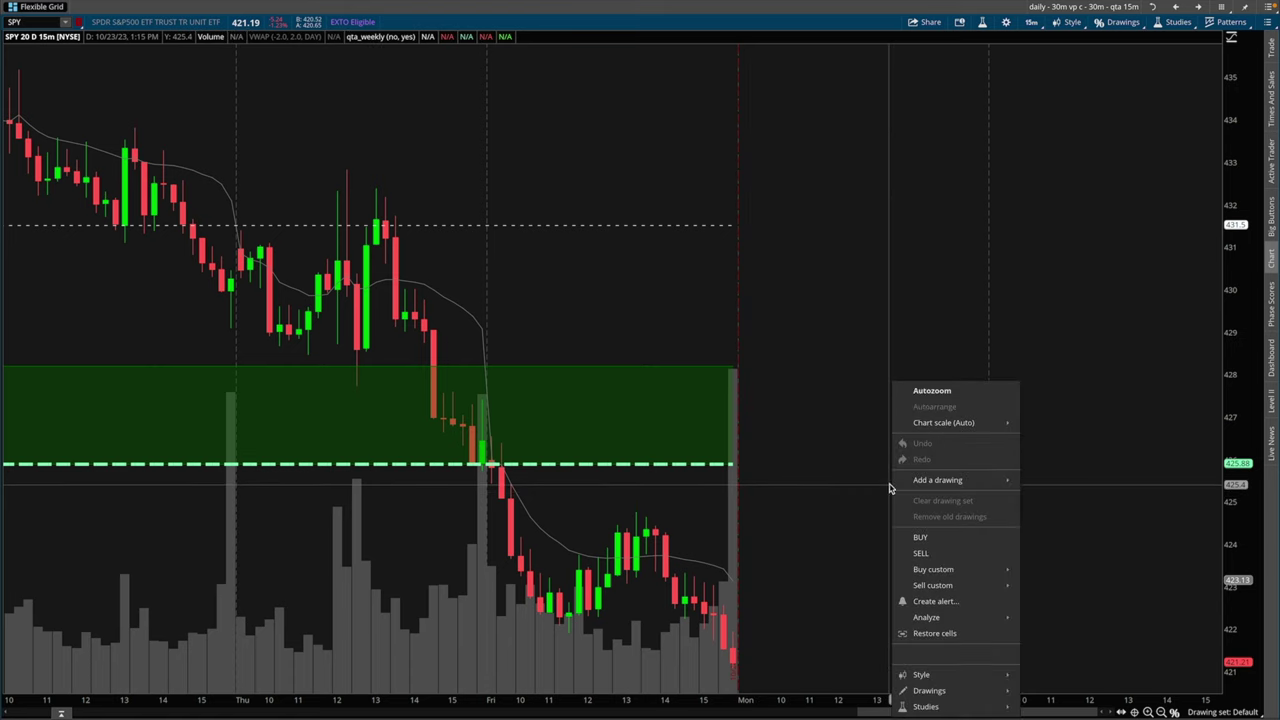
click(916, 391)
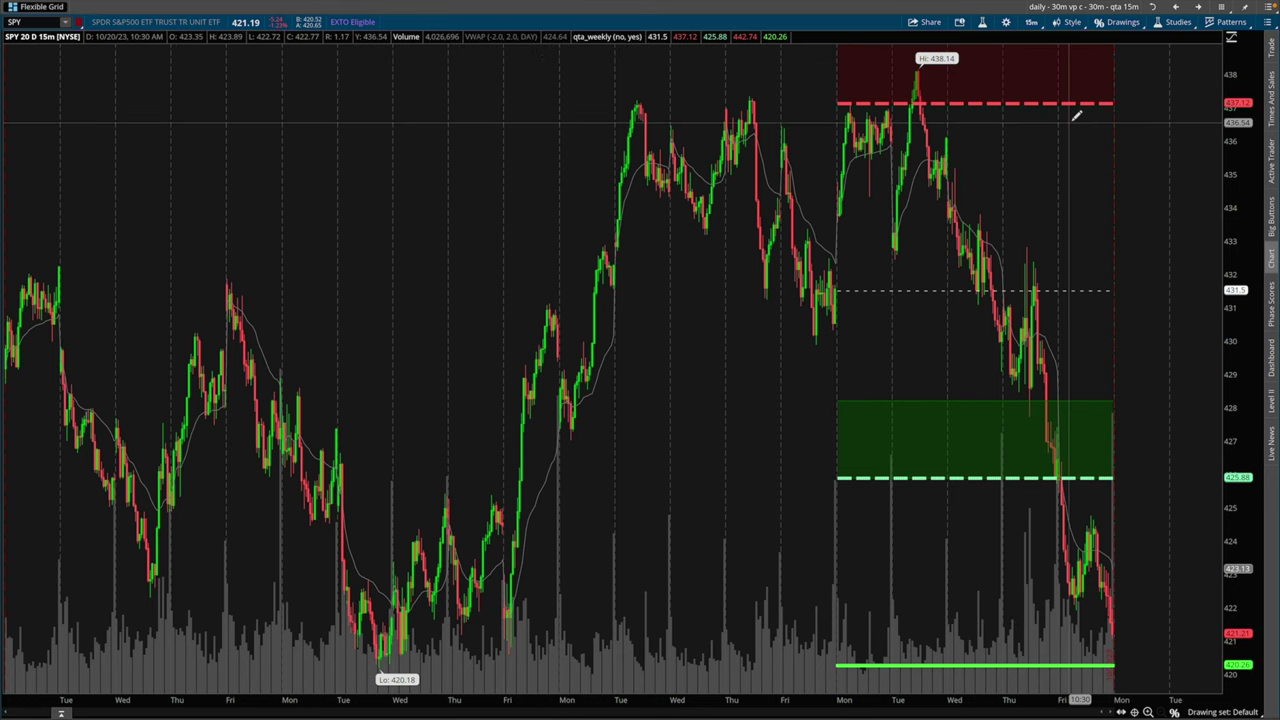
click(1175, 8)
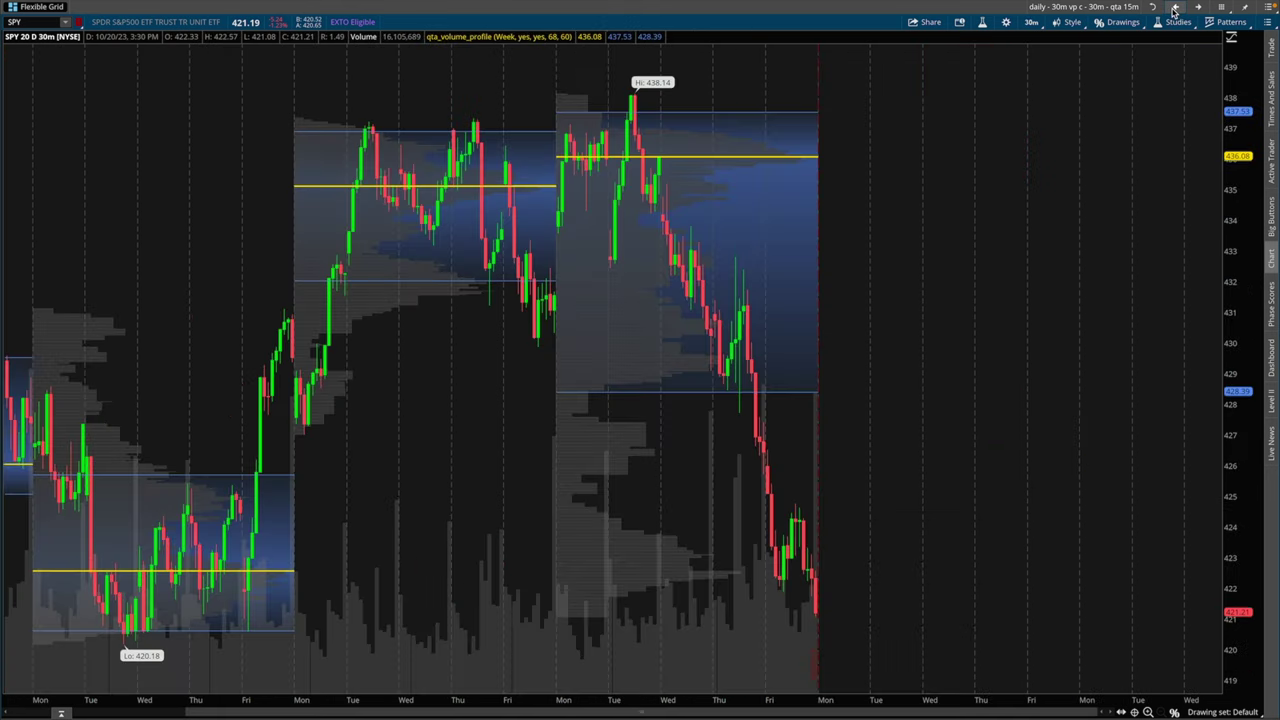
right_click(1076, 378)
click(1115, 388)
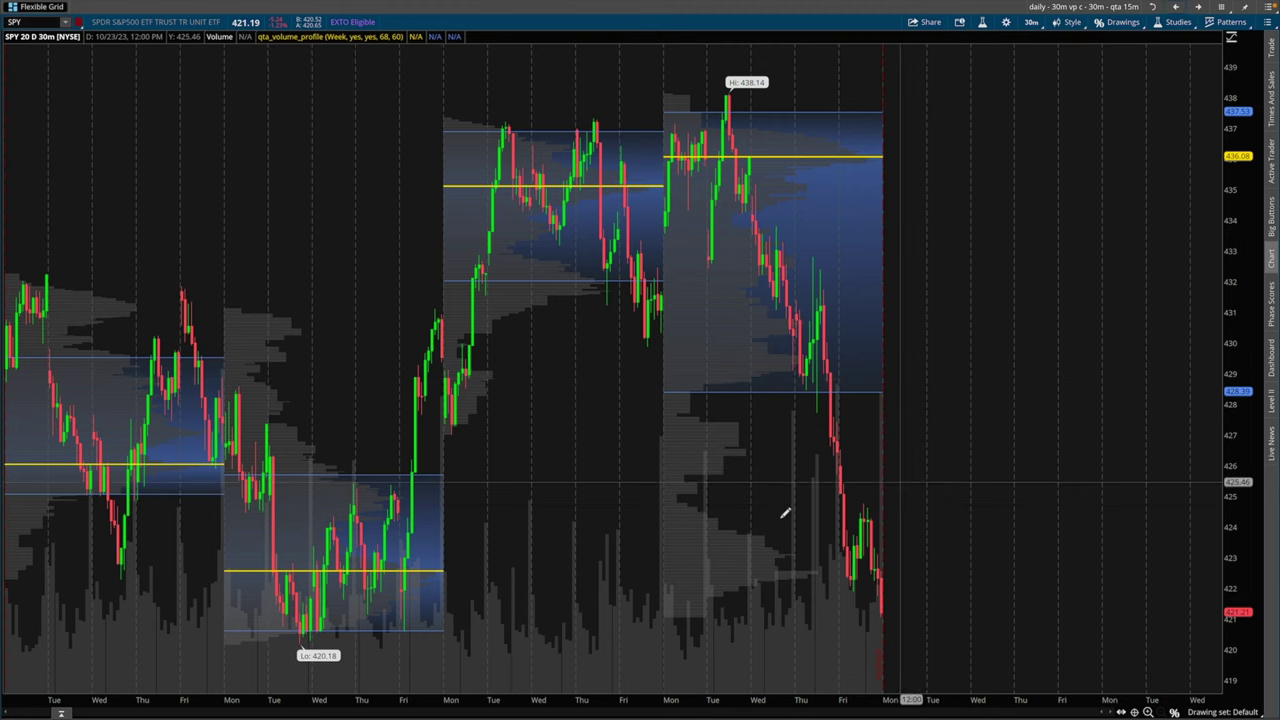
- Mark the yellow line near 422.5 and the lower value area in the volume profile containing the 420.18 low, and clear the marks
mouse_move(232, 476)
mouse_down()
mouse_move(357, 615)
mouse_move(429, 522)
mouse_up()
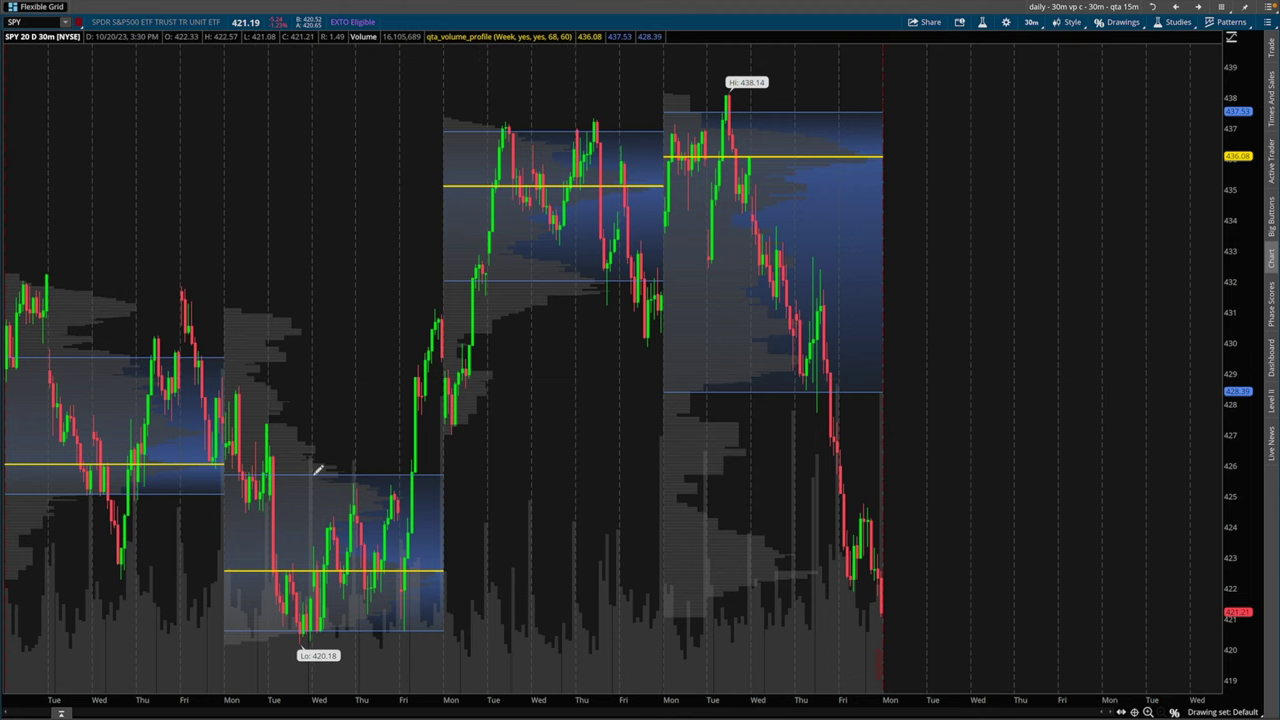
mouse_move(346, 570)
mouse_down()
mouse_move(349, 583)
mouse_move(491, 578)
mouse_move(474, 560)
mouse_up()
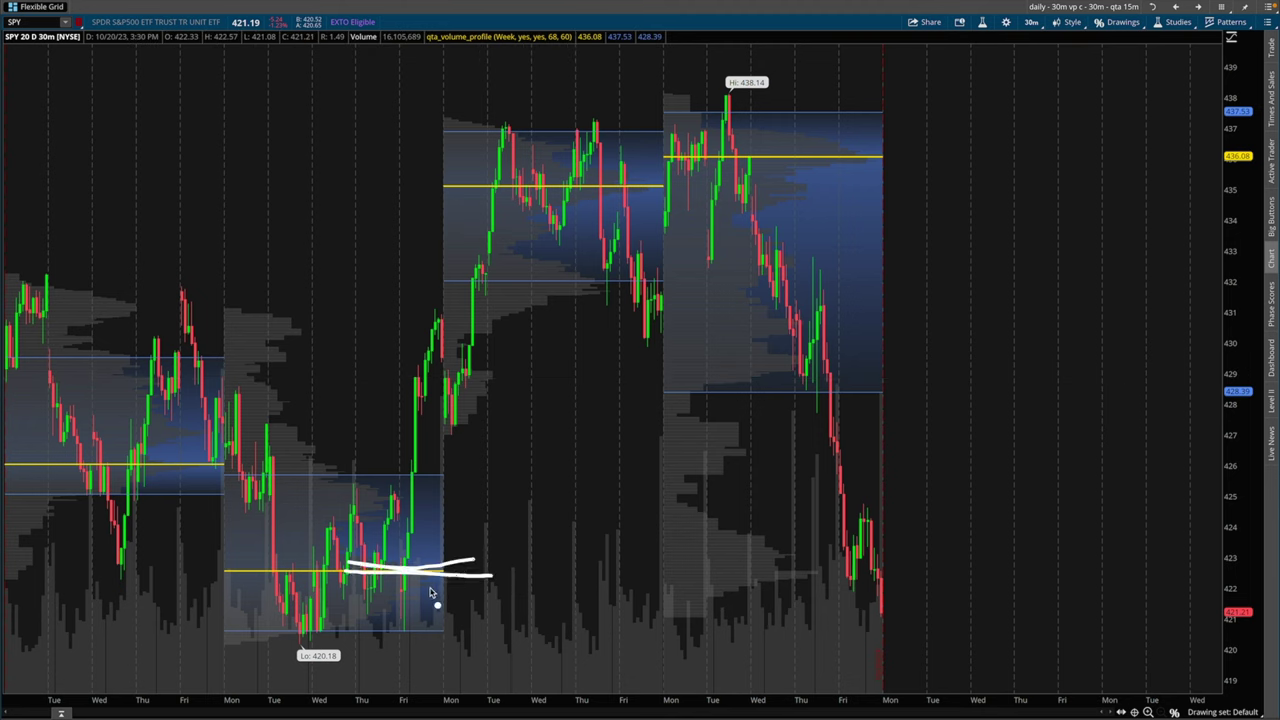
mouse_move(362, 566)
mouse_down()
mouse_move(392, 556)
mouse_move(330, 620)
mouse_up()
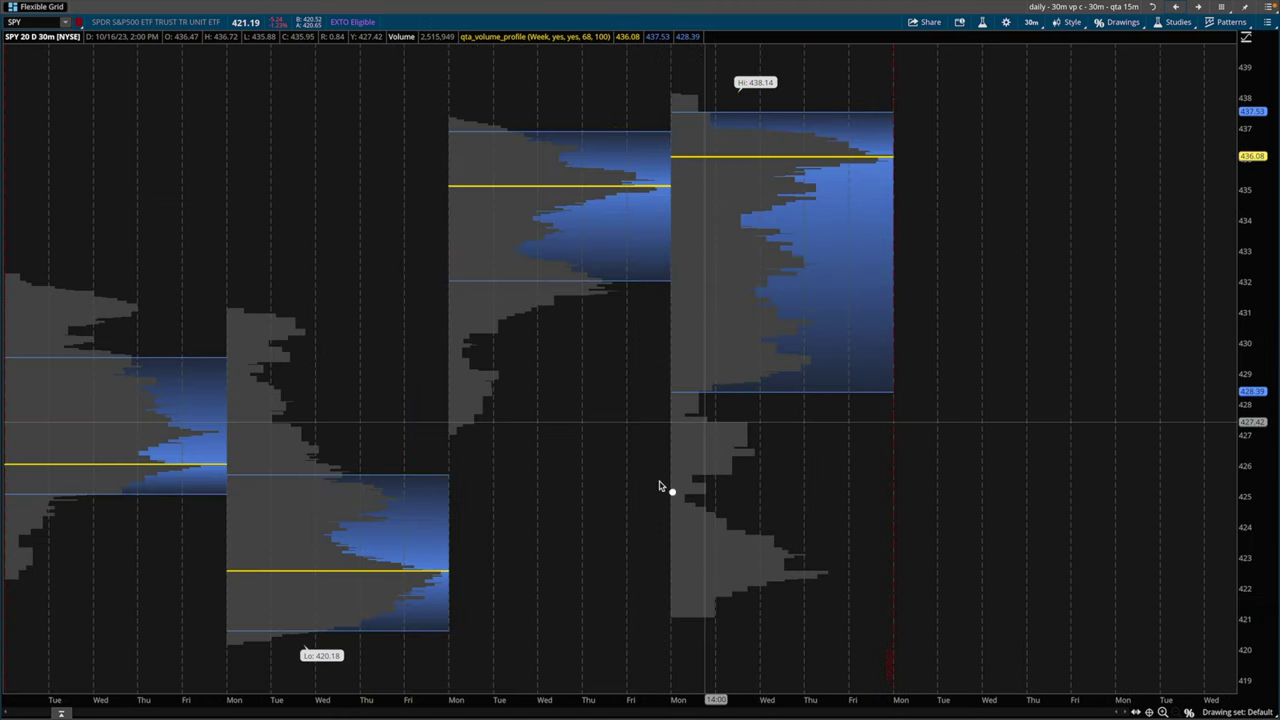
mouse_move(344, 562)
mouse_down()
mouse_move(443, 614)
mouse_move(308, 628)
mouse_move(390, 598)
mouse_move(296, 582)
mouse_move(518, 573)
mouse_up()
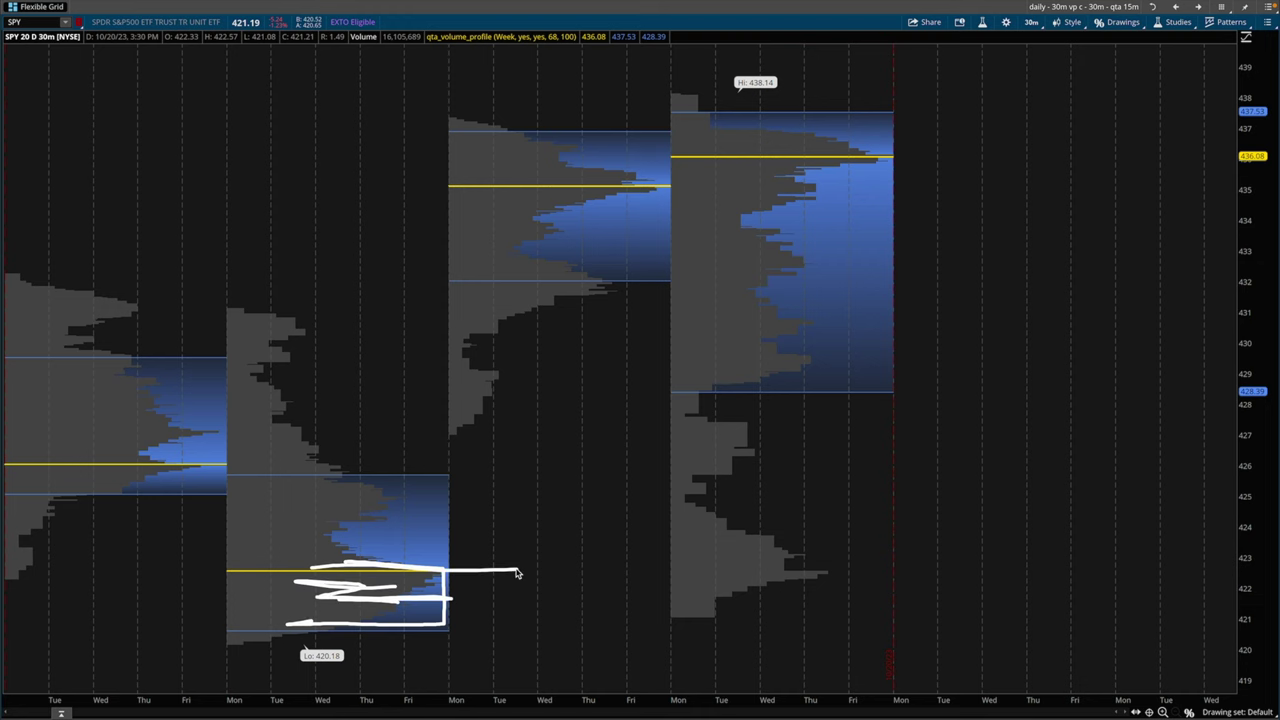
key(Escape)
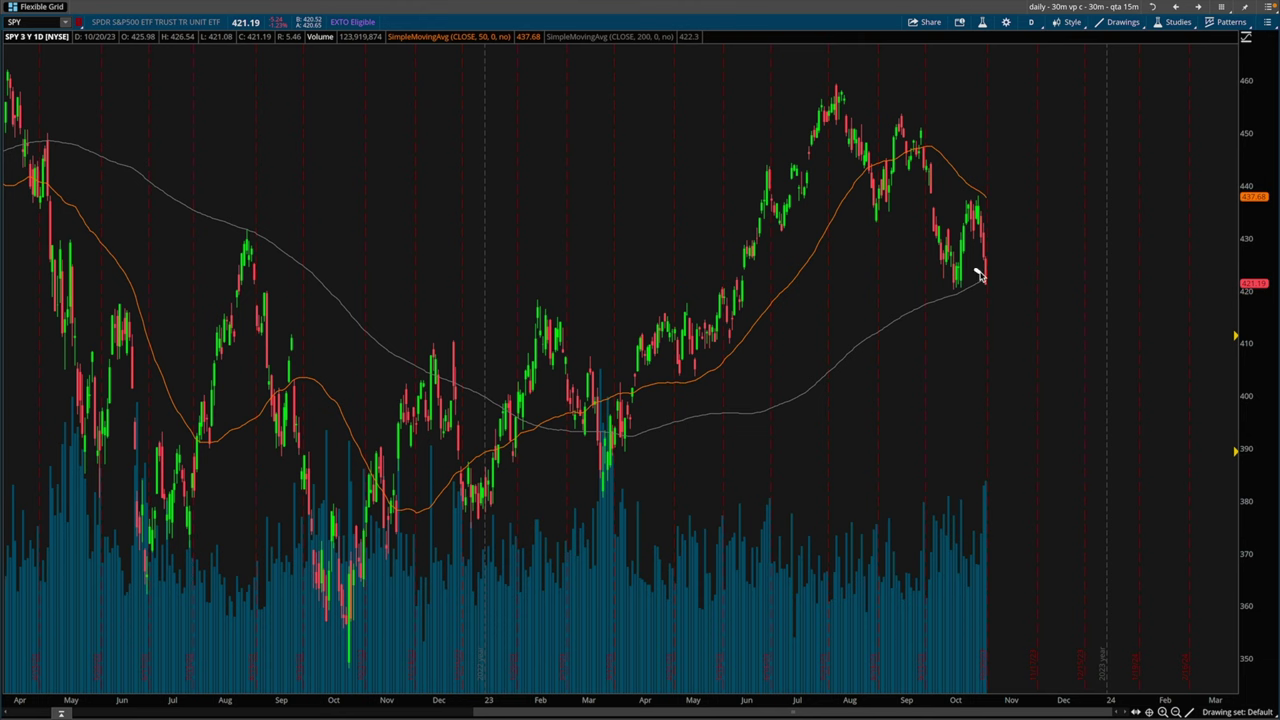
- Switch to the daily chart, mark the latest candle at the 200-day moving average, and circle the area around that average
mouse_move(980, 276)
mouse_down()
mouse_move(1012, 296)
mouse_move(955, 310)
mouse_up()
mouse_move(1033, 253)
mouse_down()
mouse_move(914, 429)
mouse_move(1018, 266)
mouse_up()
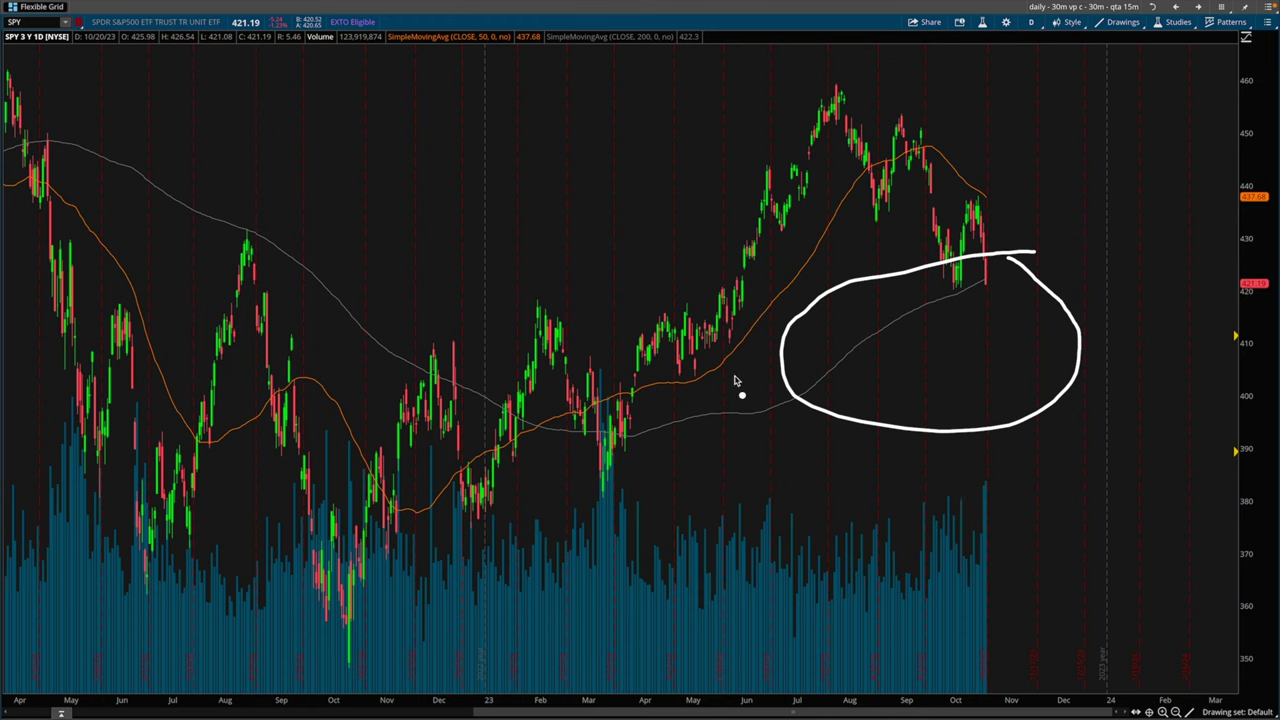
- Clear the circle on the daily chart, mark the latest candle at the 200-day moving average and the area above it, and clear the marks
key(Escape)
key(ctrl+2)
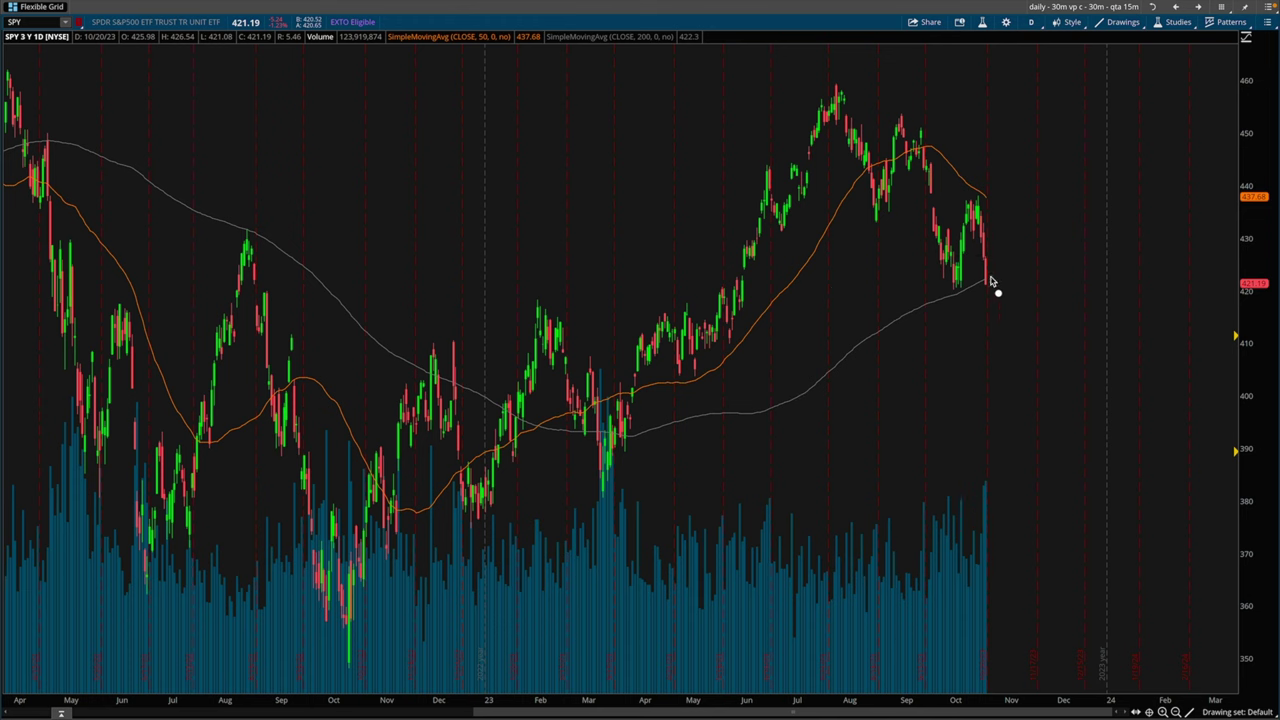
drag(992, 277, 961, 285)
key(Escape)
key(ctrl+2)
mouse_move(993, 122)
mouse_down()
mouse_move(849, 340)
mouse_move(910, 205)
mouse_up()
key(Escape)
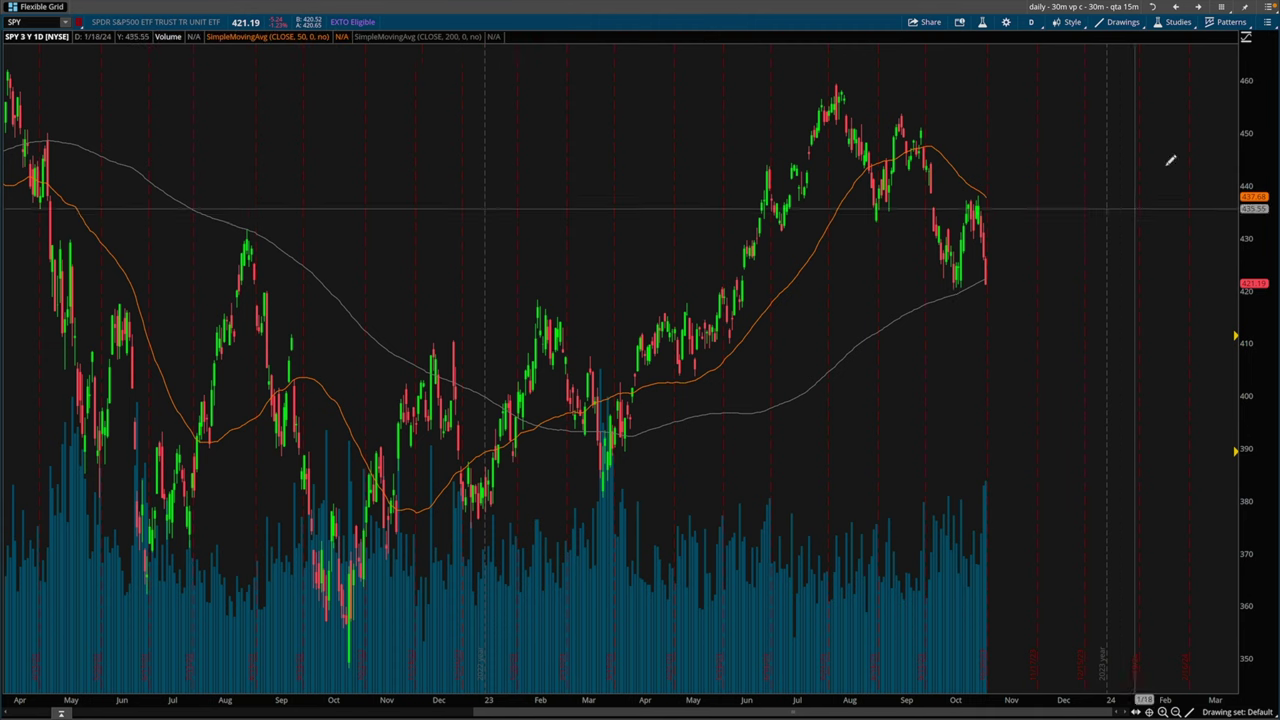
- Switch to the 15-minute SPY chart, trace the drop from the 438.14 high to Friday's low, and mark the candles around Friday 11:00
click(1176, 8)
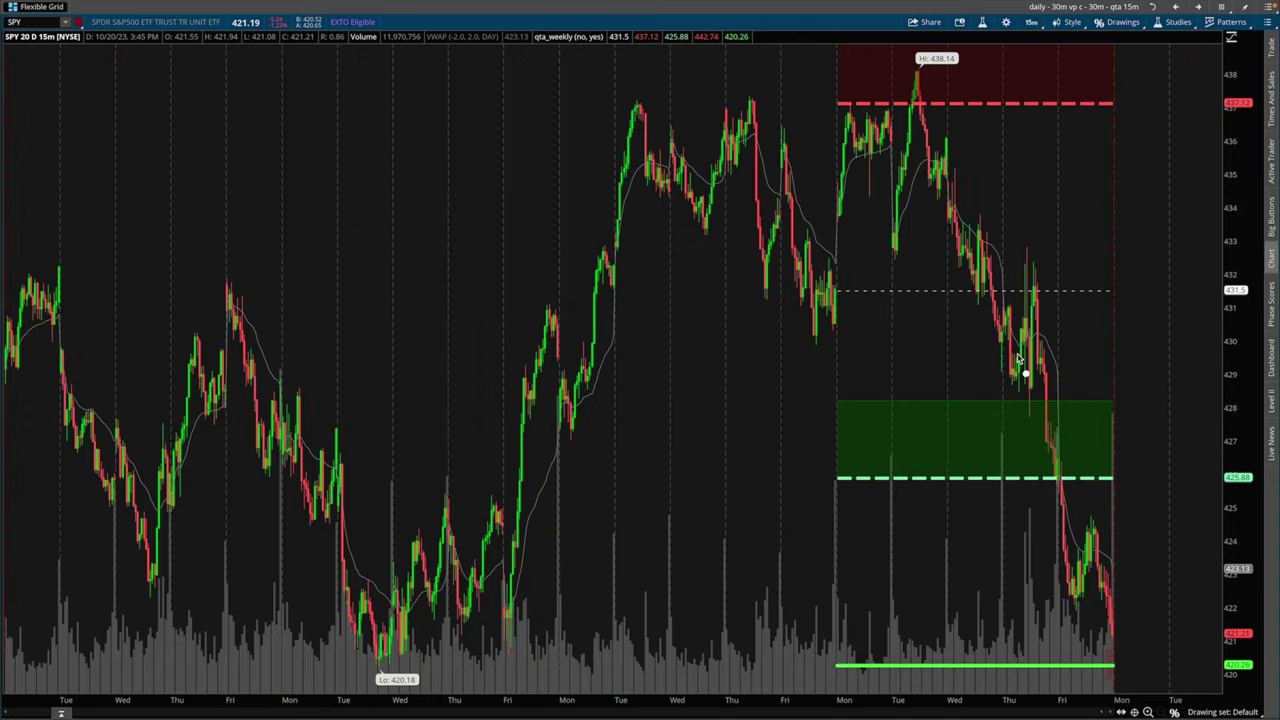
mouse_move(913, 108)
mouse_down()
mouse_move(1040, 428)
mouse_move(1075, 592)
mouse_up()
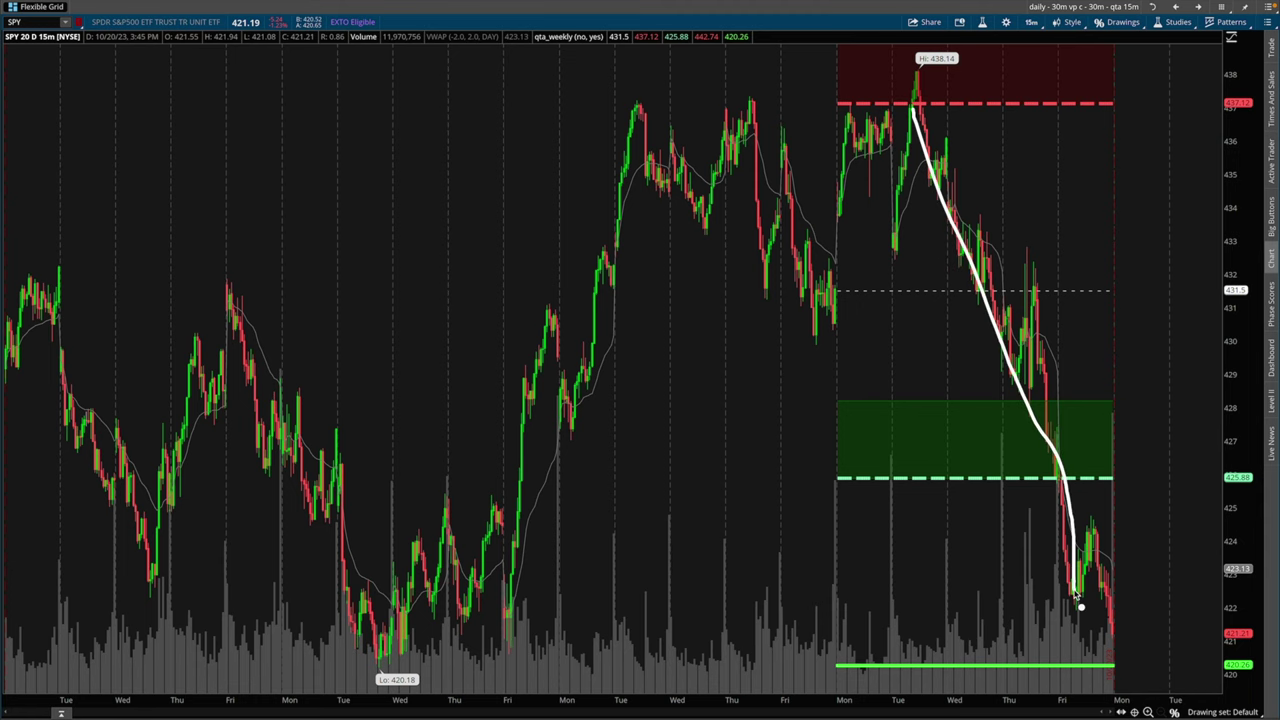
drag(943, 323, 1220, 330)
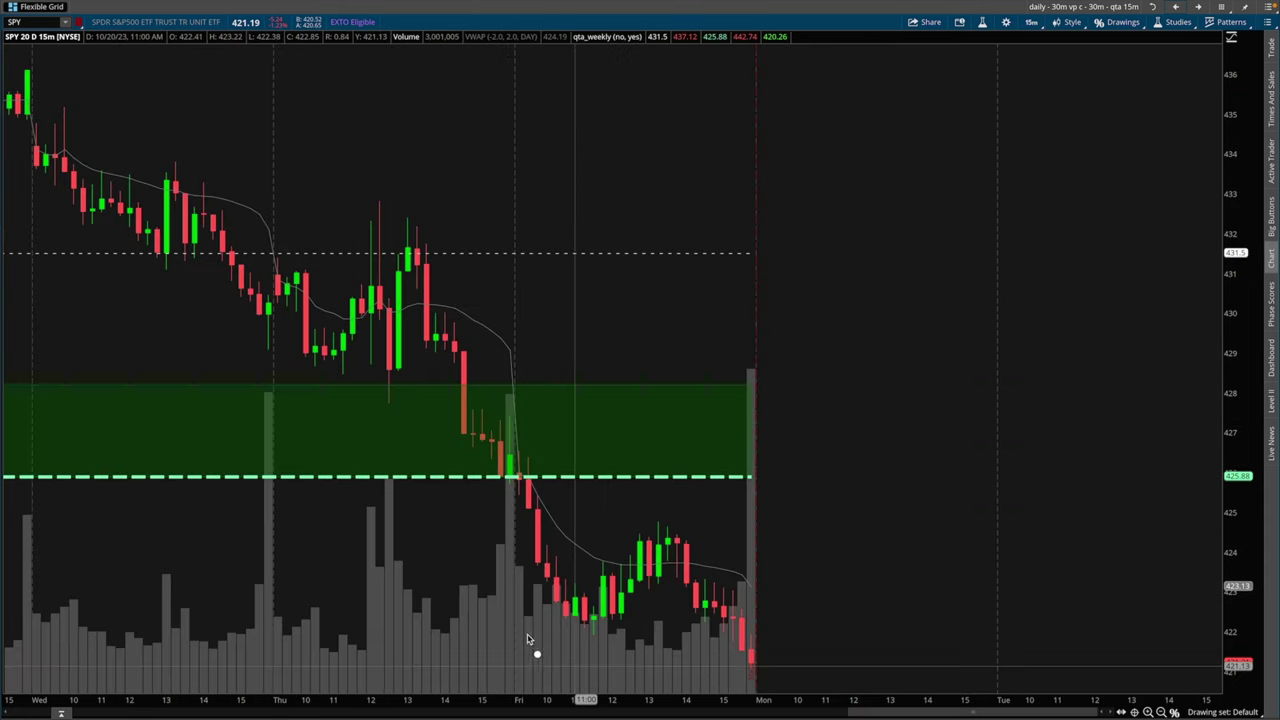
drag(578, 592, 562, 615)
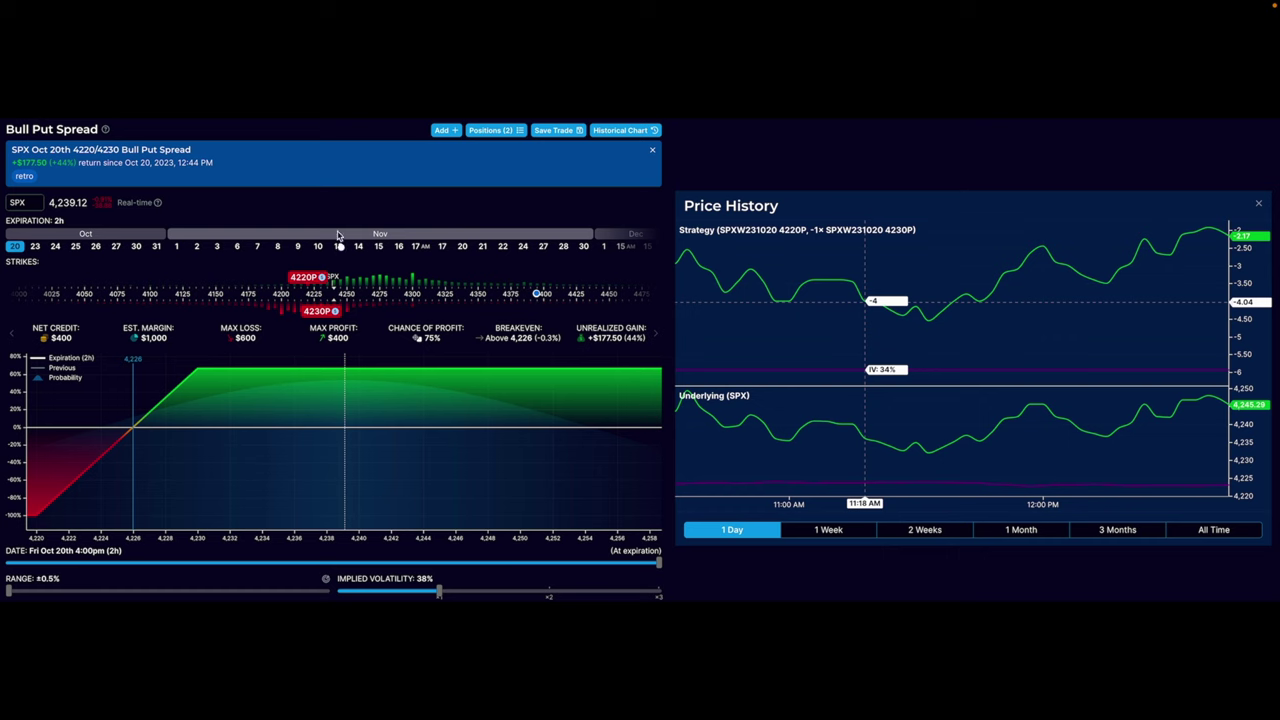
- On the SPX 4220/4230 bull put spread, circle the 4220P and 4230P strikes, the net credit and the estimated margin
mouse_move(342, 310)
mouse_down()
mouse_move(305, 312)
mouse_move(345, 333)
mouse_up()
mouse_move(318, 266)
mouse_down()
mouse_move(296, 270)
mouse_move(305, 300)
mouse_move(322, 283)
mouse_up()
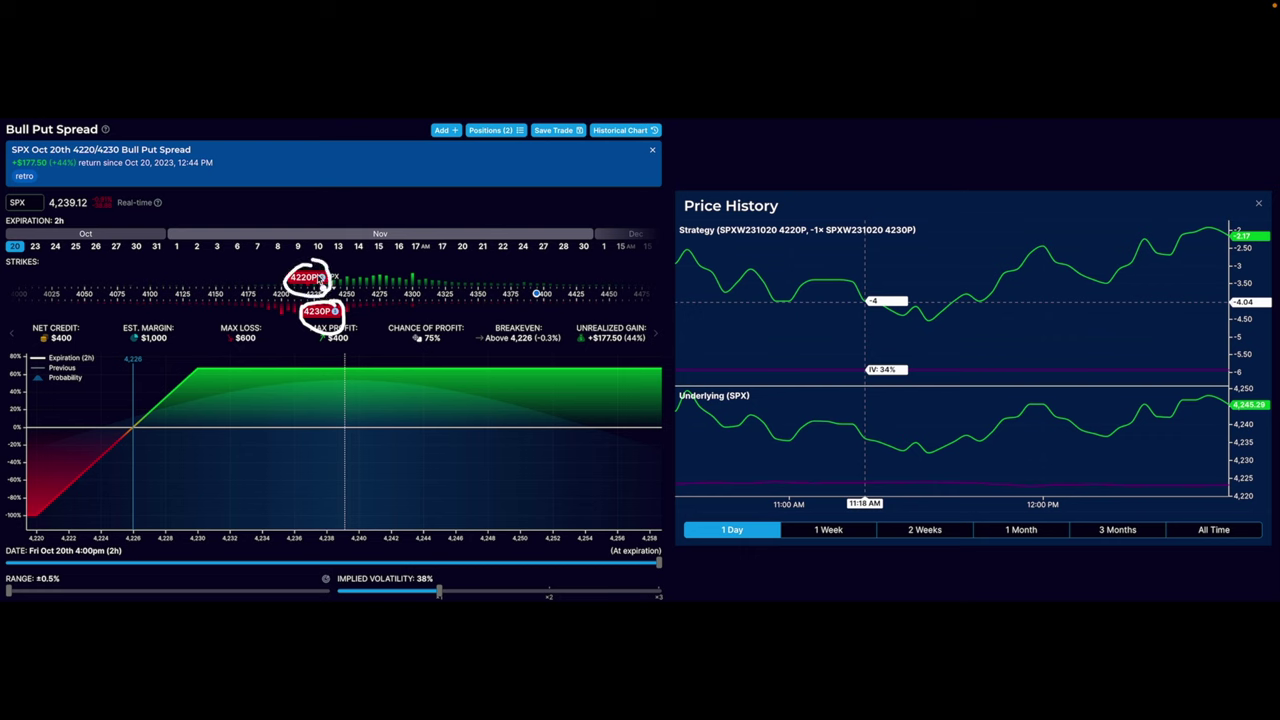
mouse_move(165, 315)
mouse_down()
mouse_move(192, 345)
mouse_move(158, 312)
mouse_move(15, 345)
mouse_move(95, 350)
mouse_move(70, 308)
mouse_up()
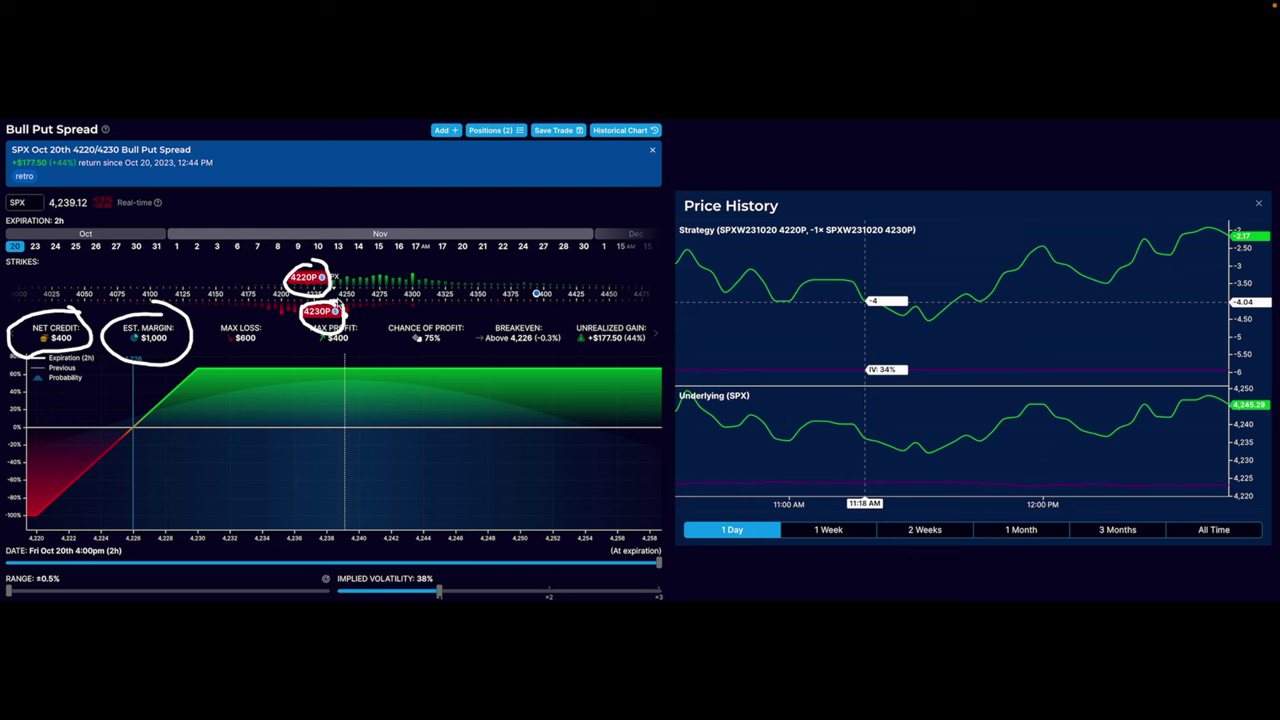
mouse_move(340, 298)
mouse_down()
mouse_move(282, 322)
mouse_move(342, 298)
mouse_up()
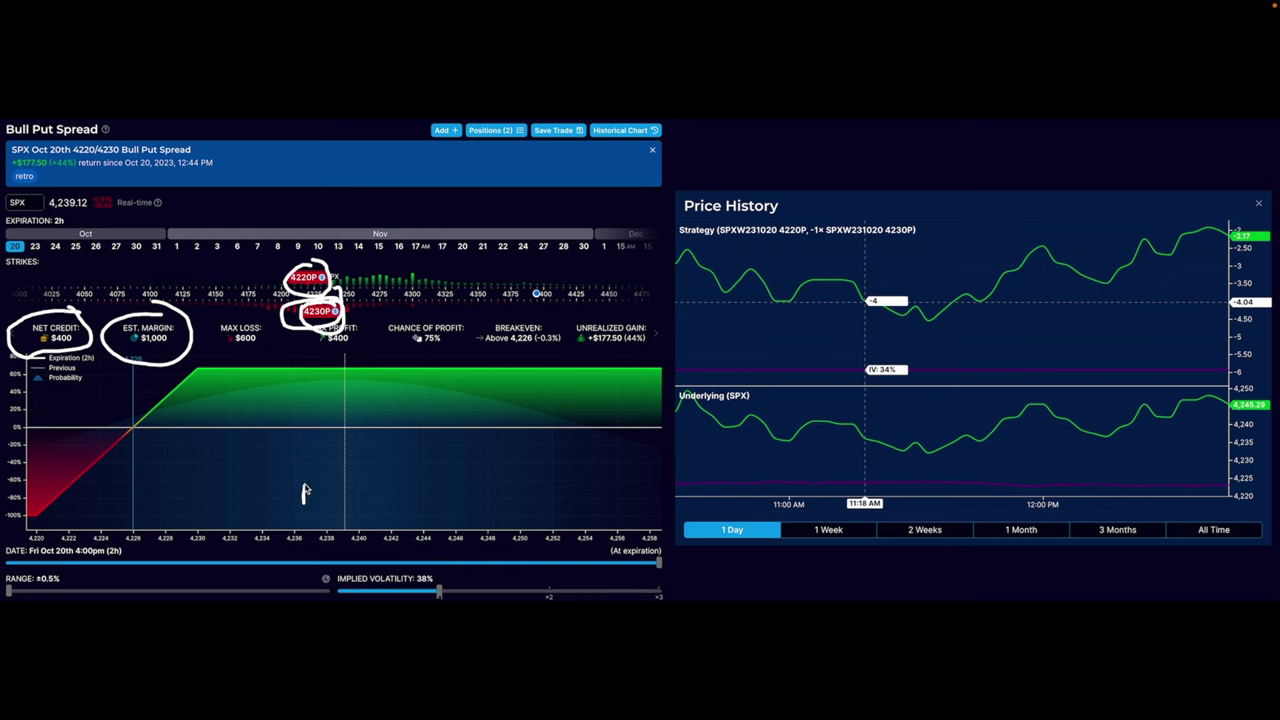
- Draw arrows to the 4230P and 4220P strikes, circle the net credit again, and clear the marks from the spread
mouse_move(305, 503)
mouse_down()
mouse_move(285, 372)
mouse_move(356, 398)
mouse_up()
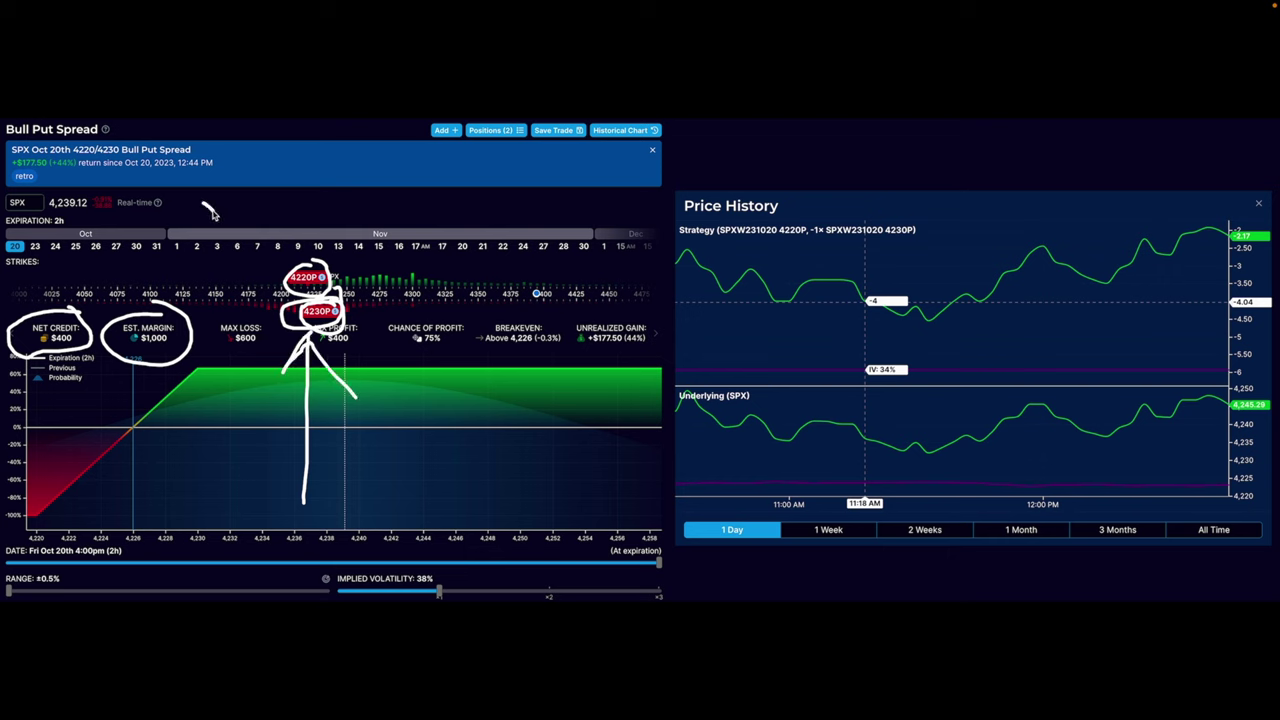
mouse_move(204, 204)
mouse_down()
mouse_move(275, 270)
mouse_move(245, 266)
mouse_up()
mouse_move(92, 310)
mouse_down()
mouse_move(20, 360)
mouse_move(88, 306)
mouse_up()
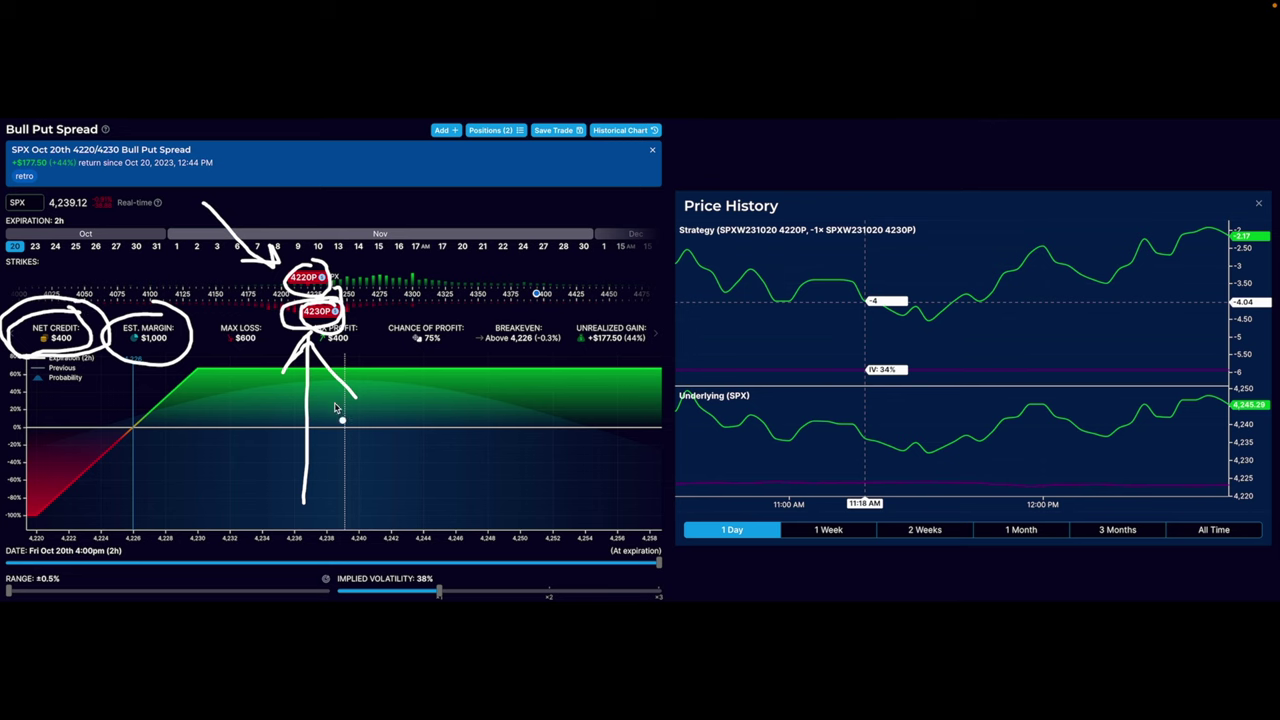
key(e)
mouse_move(364, 207)
mouse_down()
mouse_move(421, 448)
mouse_move(300, 176)
mouse_up()
key(e)
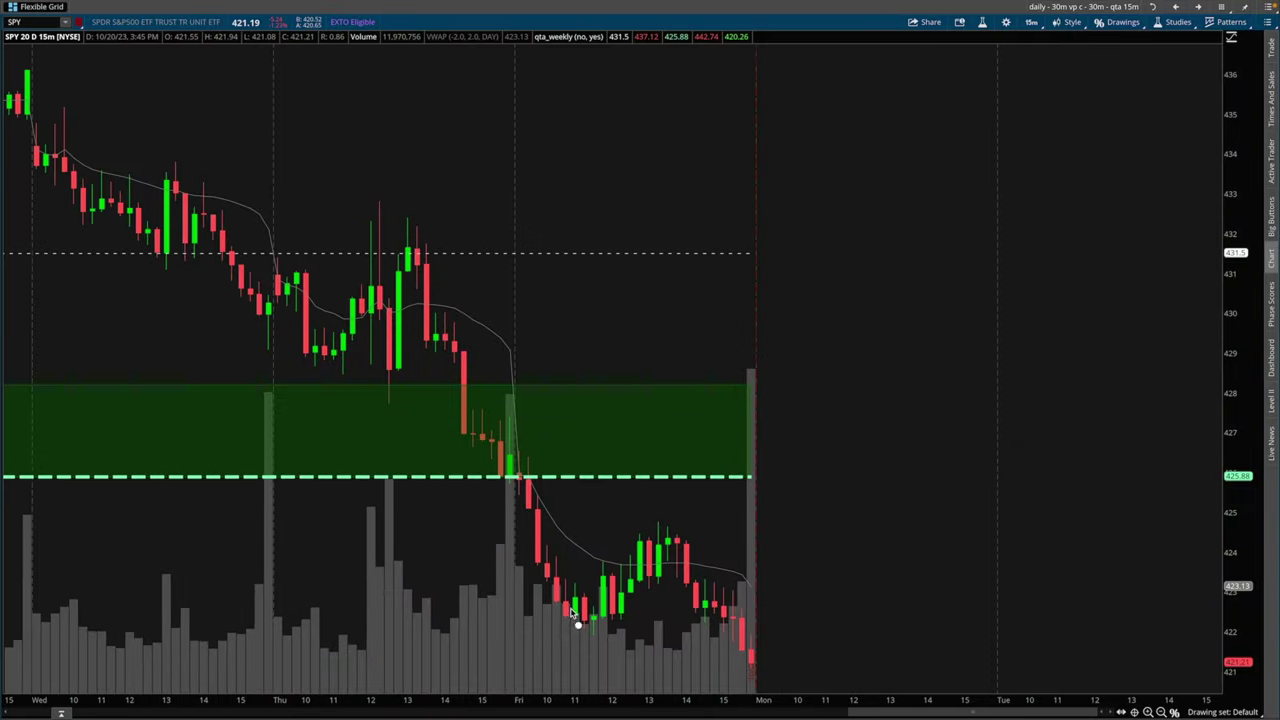
- On the 15-minute SPY chart, mark Friday's first green candle, the level at its low and the bounce above it, and clear the marks
drag(572, 612, 602, 540)
drag(566, 612, 628, 610)
key(Escape)
key(ctrl+2)
drag(567, 619, 620, 619)
drag(571, 614, 595, 584)
mouse_move(532, 484)
mouse_down()
mouse_move(509, 481)
mouse_move(569, 630)
mouse_move(576, 499)
mouse_up()
key(Escape)
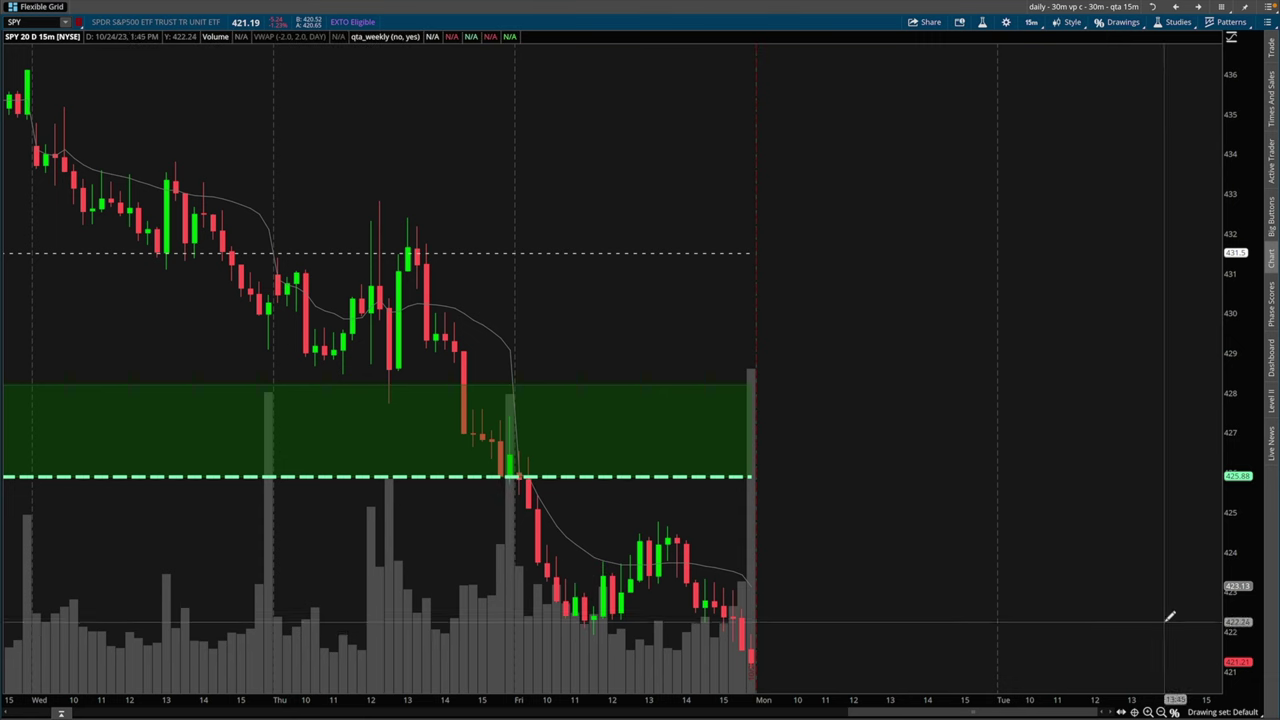
- Stretch the chart's price scale, then switch to Discord's gold-chat and underline the message part about wanting to short puts and needing to wait
drag(1234, 629, 1243, 415)
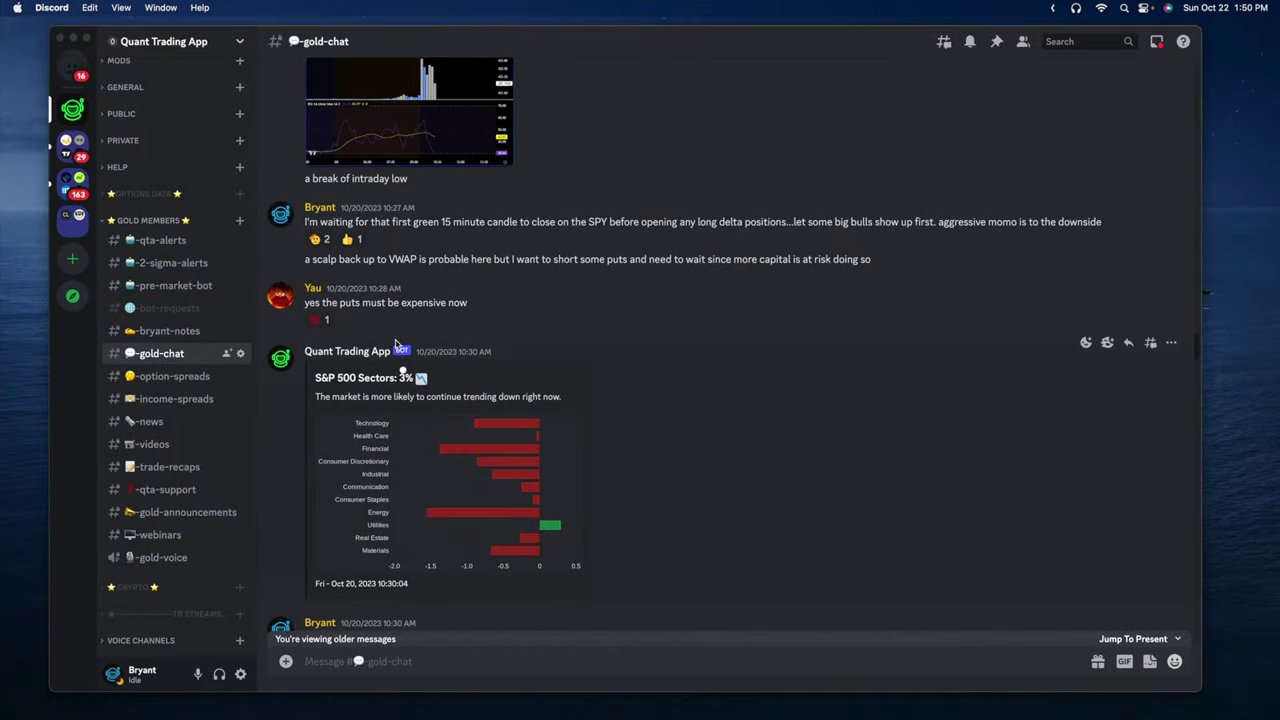
drag(535, 270, 816, 271)
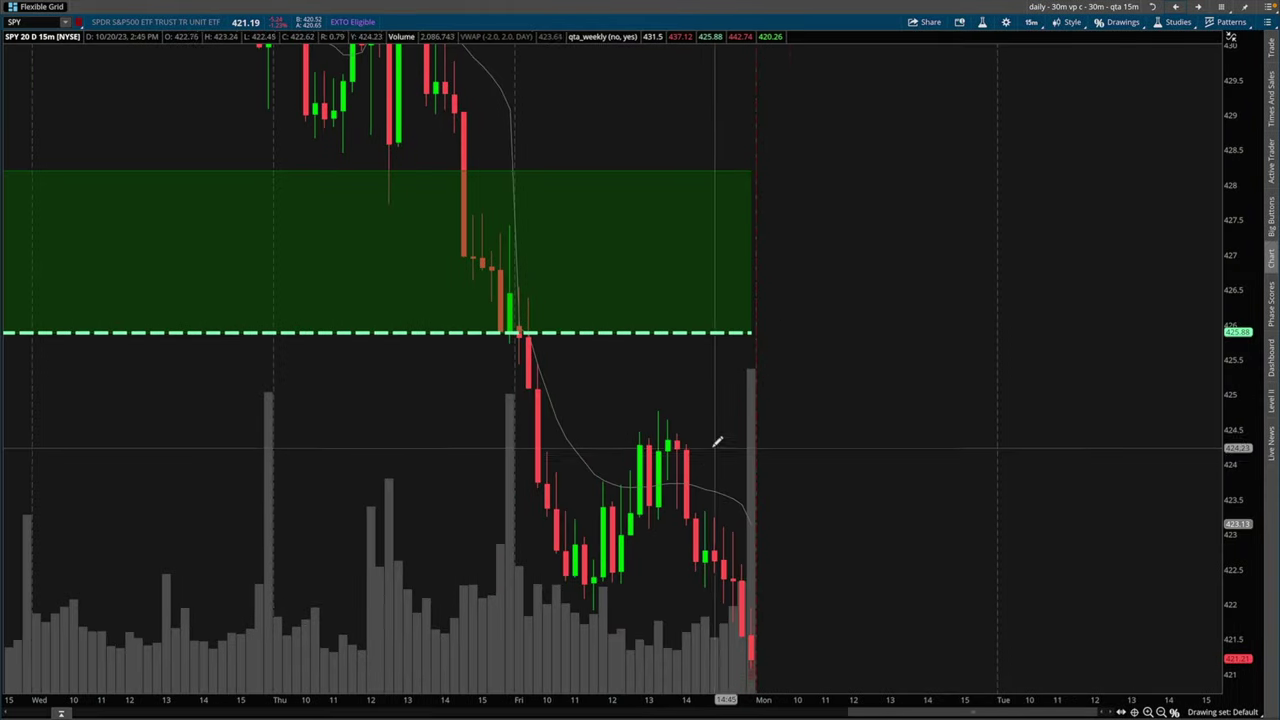
- Back on the SPY chart, draw an arrow from the first green candle up to VWAP, handwrite 50 in the empty area, and clear the marks
mouse_move(568, 556)
mouse_down()
mouse_move(588, 588)
mouse_move(558, 581)
mouse_move(622, 487)
mouse_move(645, 512)
mouse_up()
mouse_move(976, 398)
mouse_down()
mouse_move(891, 402)
mouse_move(905, 478)
mouse_move(966, 386)
mouse_up()
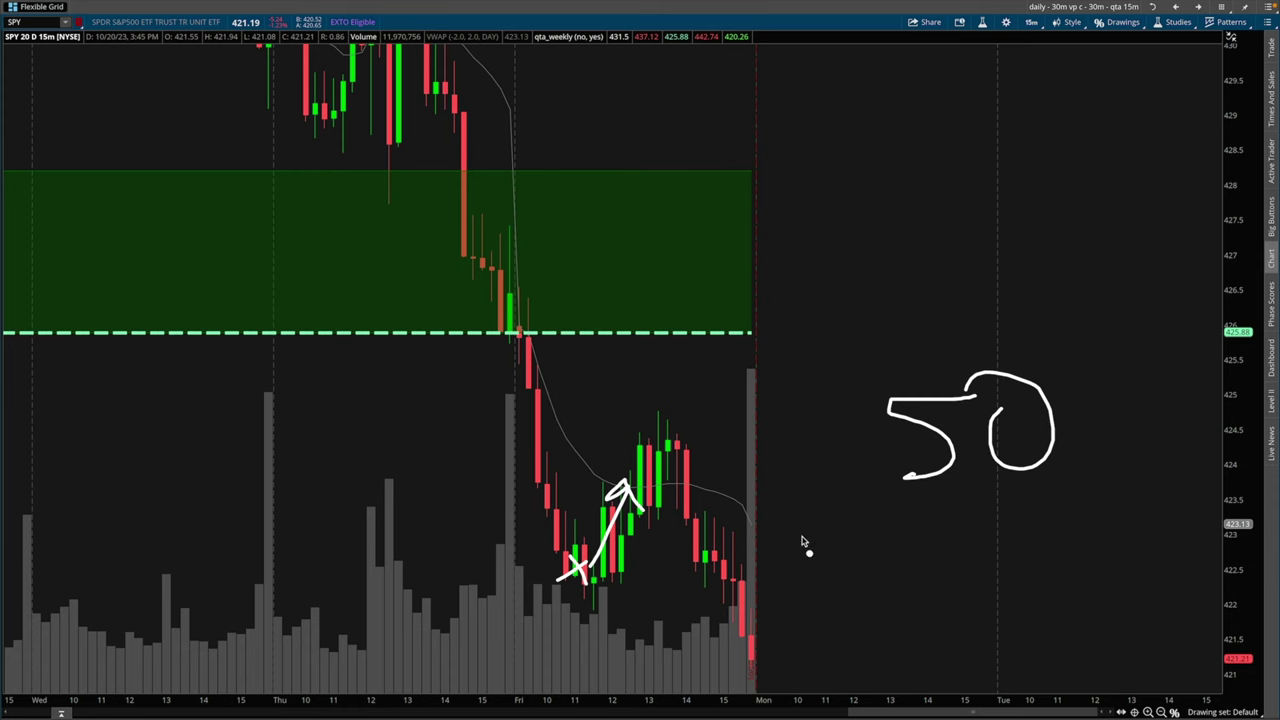
key(Escape)
- Mark the candles at Friday's low with a short sideways stroke, trace the rise after them, and clear the strokes
key(ctrl+2)
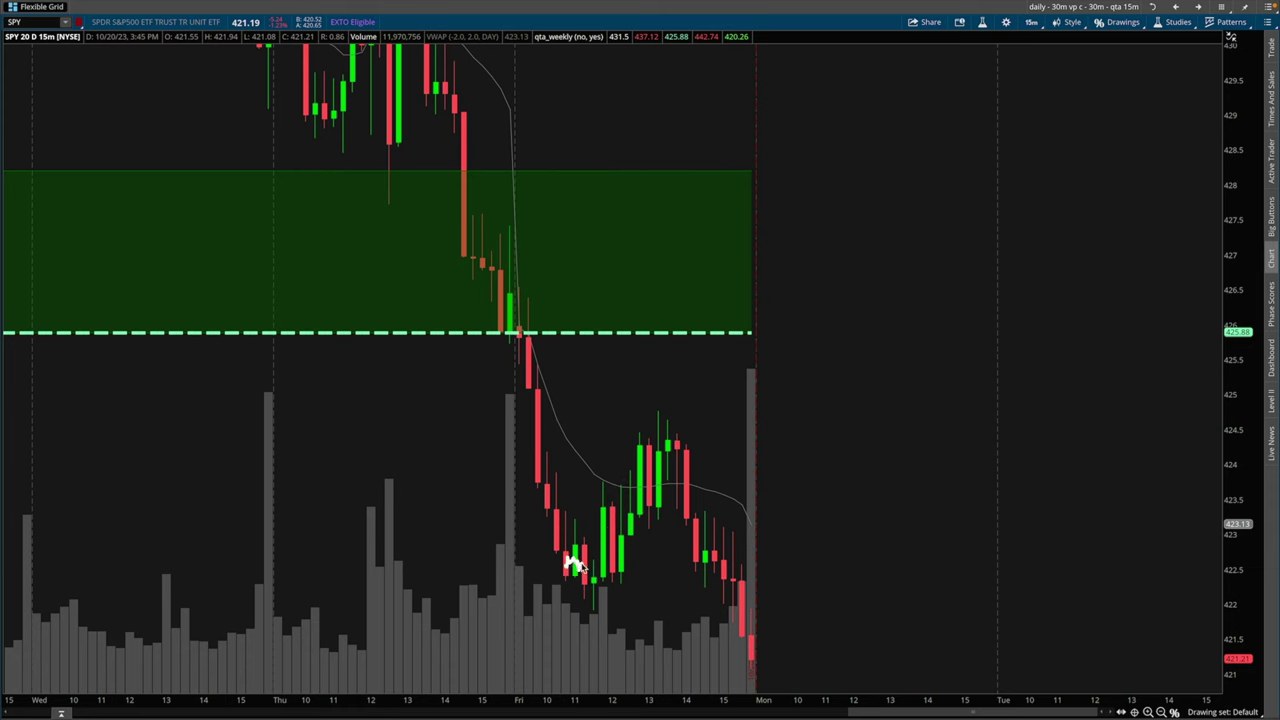
drag(580, 566, 605, 569)
drag(612, 568, 666, 474)
key(Escape)
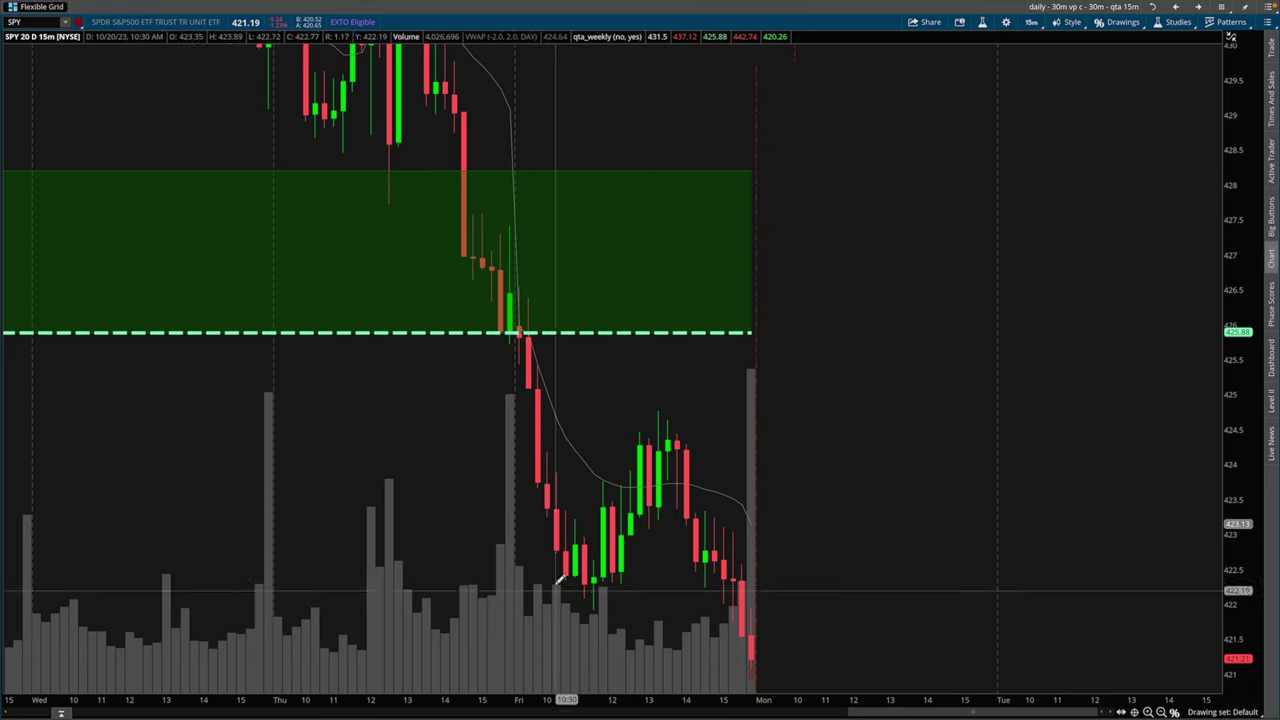
- Draw a down arrow below the first green candle, a support line near 422 and a box around the candles there, and clear the marks
drag(568, 580, 596, 627)
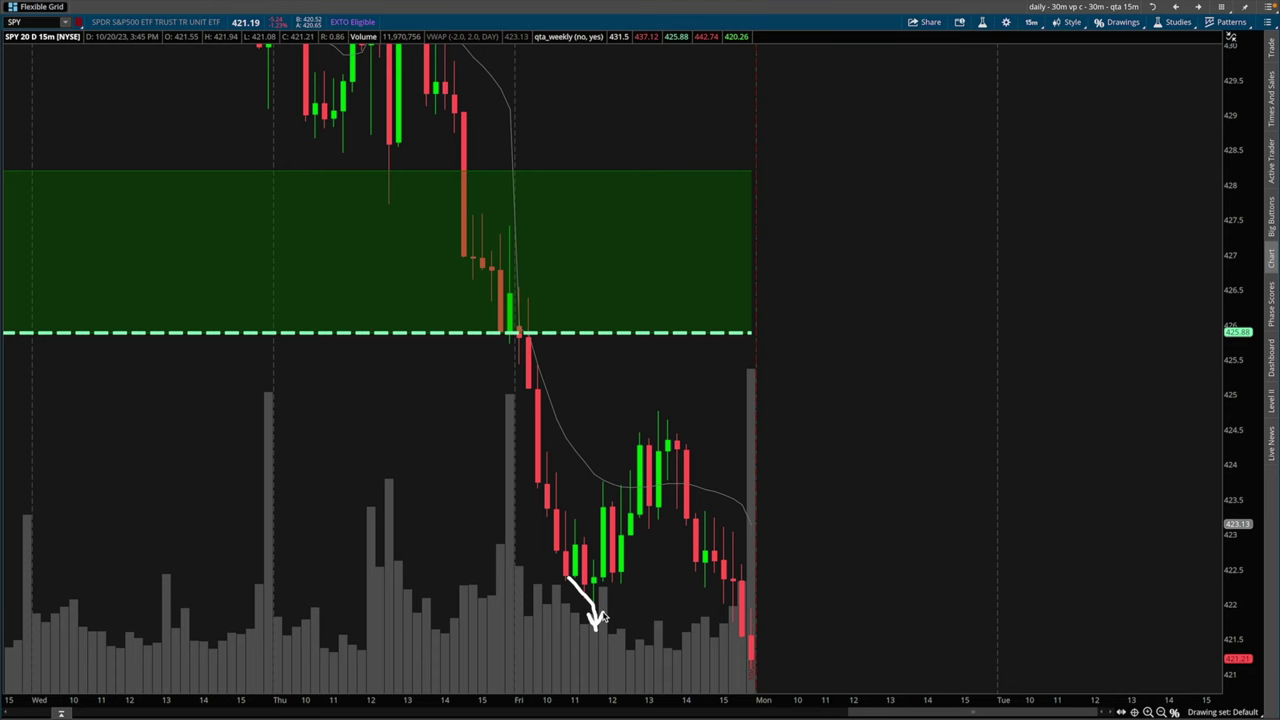
drag(555, 606, 677, 604)
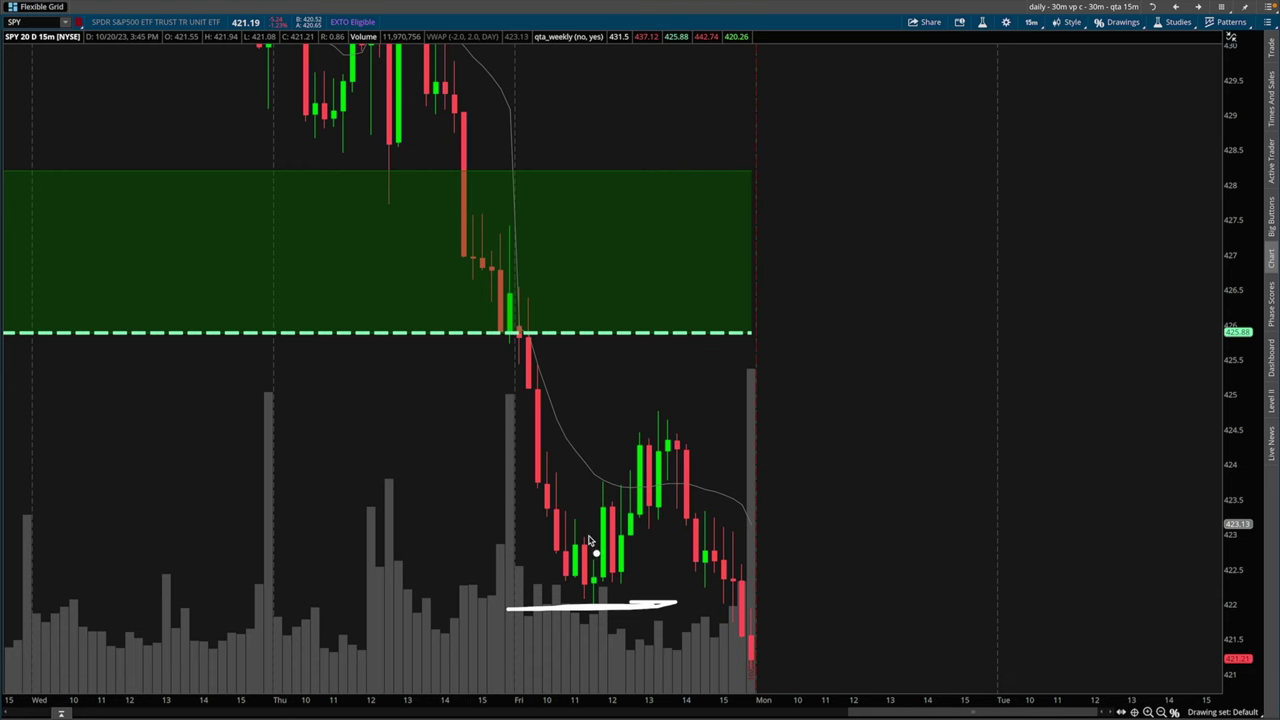
mouse_move(620, 540)
mouse_down()
mouse_move(555, 588)
mouse_move(590, 525)
mouse_move(568, 523)
mouse_up()
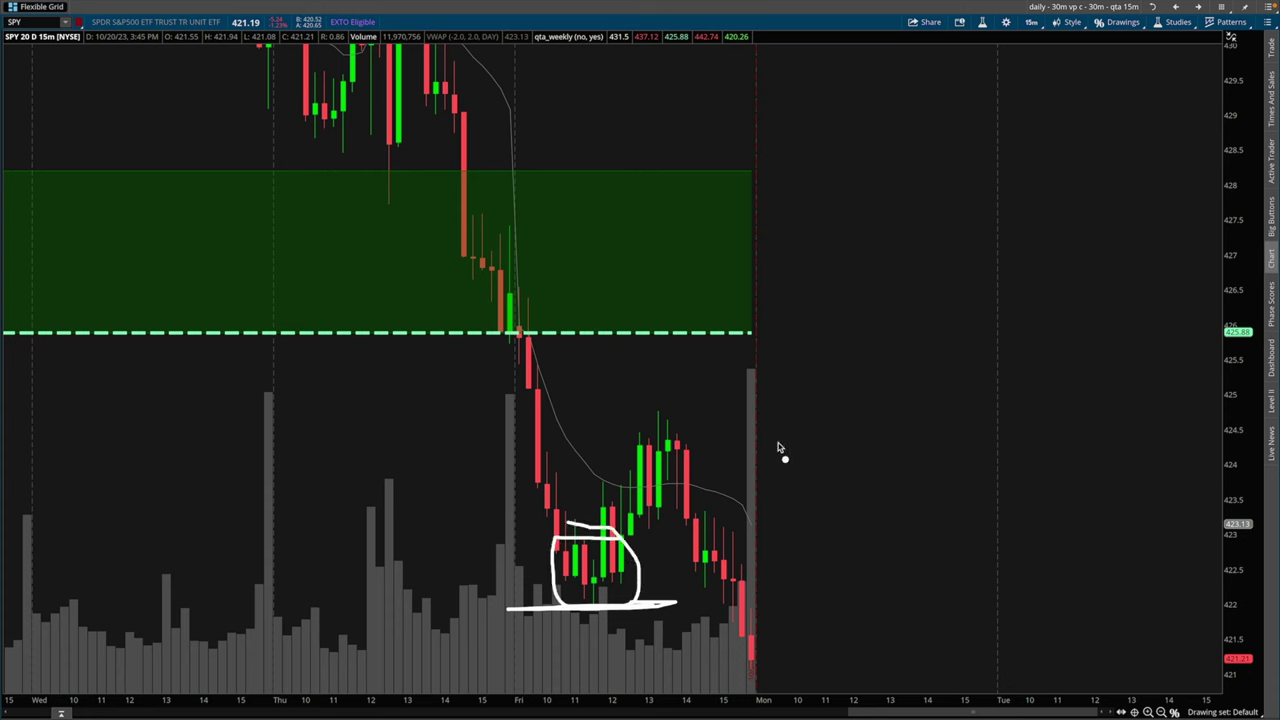
key(Escape)
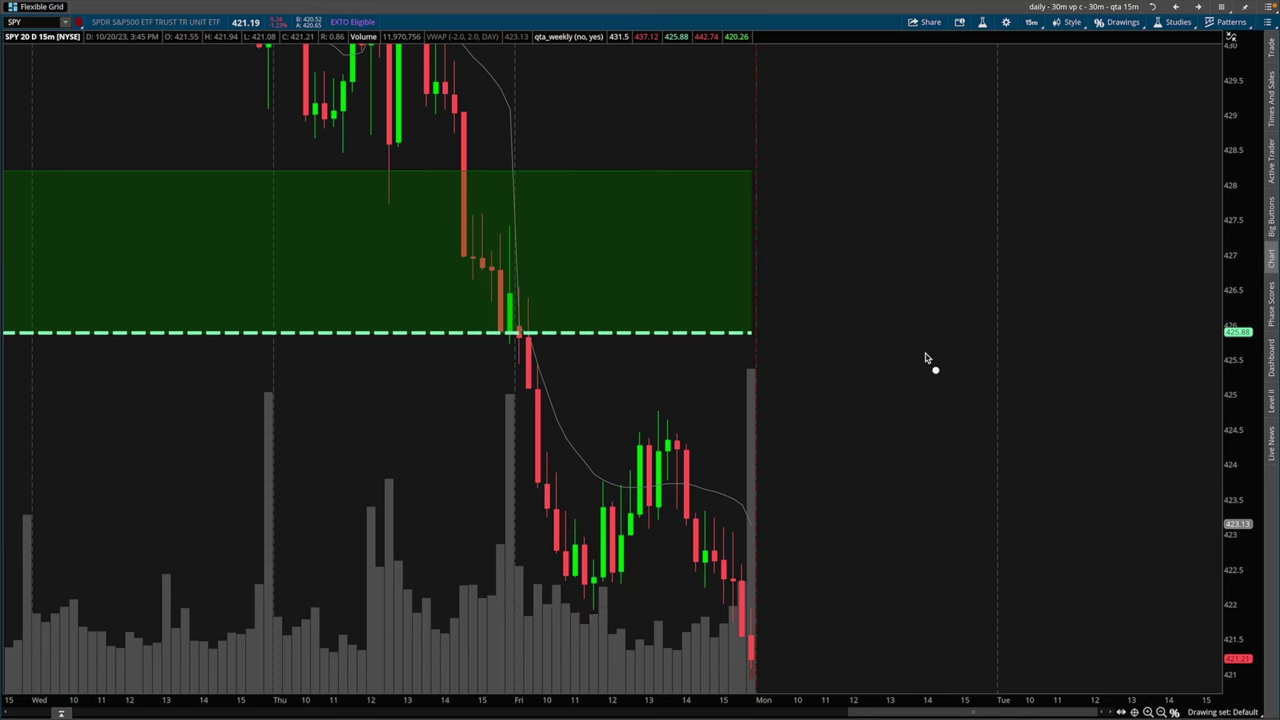
- Handwrite notes in the empty area after Friday's session on the SPY chart, and clear them
mouse_move(856, 348)
mouse_down()
mouse_move(909, 357)
mouse_move(878, 434)
mouse_up()
drag(990, 346, 1026, 327)
mouse_move(1038, 378)
mouse_down()
mouse_move(1090, 372)
mouse_move(1098, 400)
mouse_up()
drag(1150, 348, 1148, 346)
mouse_move(1020, 556)
mouse_down()
mouse_move(1023, 531)
mouse_move(1135, 562)
mouse_up()
drag(1154, 540, 1184, 575)
key(Escape)
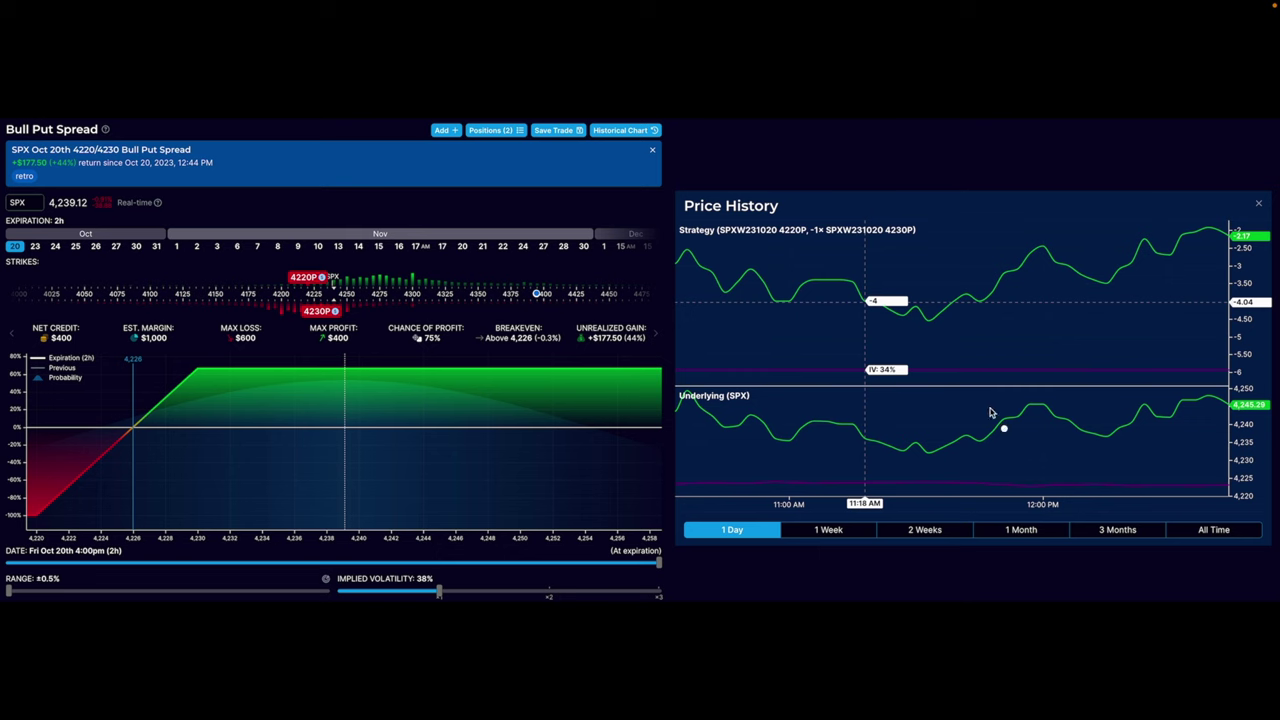
- Mark the -4 price and the 11:18 AM time in the spread's price history, and the matching 11:15 candle and its low on the SPY chart
drag(861, 287, 866, 335)
drag(886, 498, 864, 514)
key(Escape)
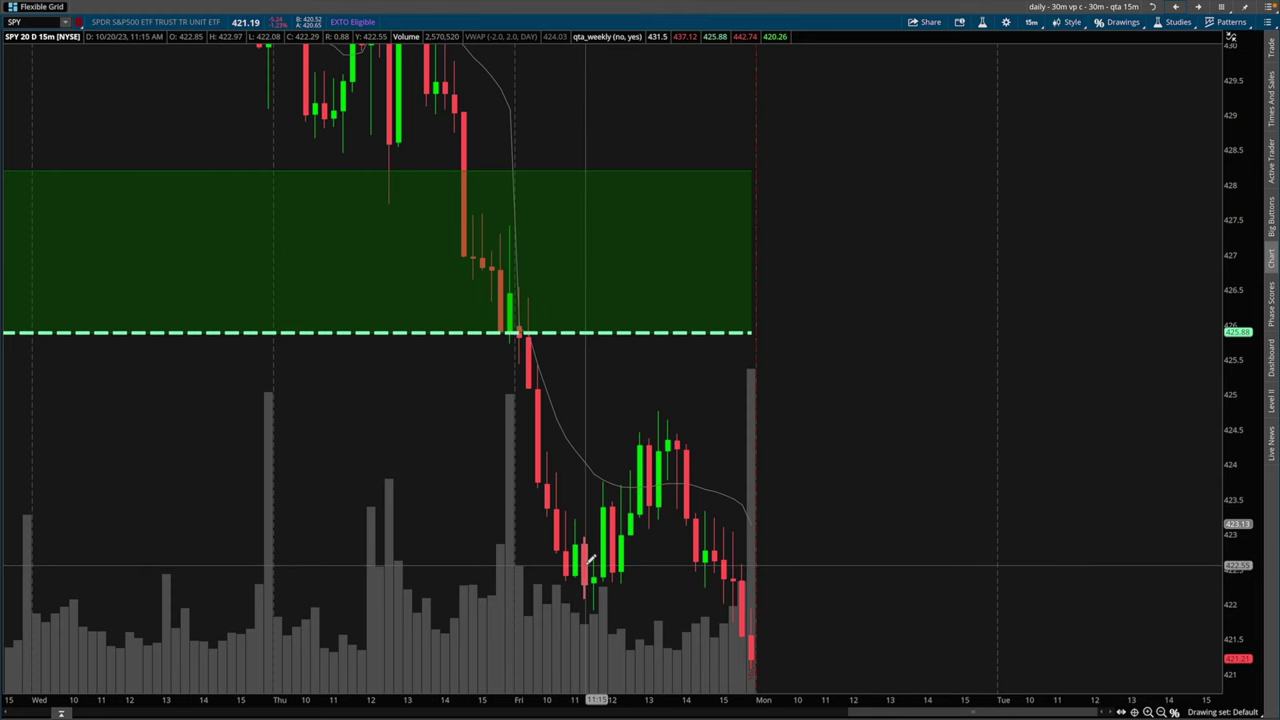
drag(589, 559, 581, 574)
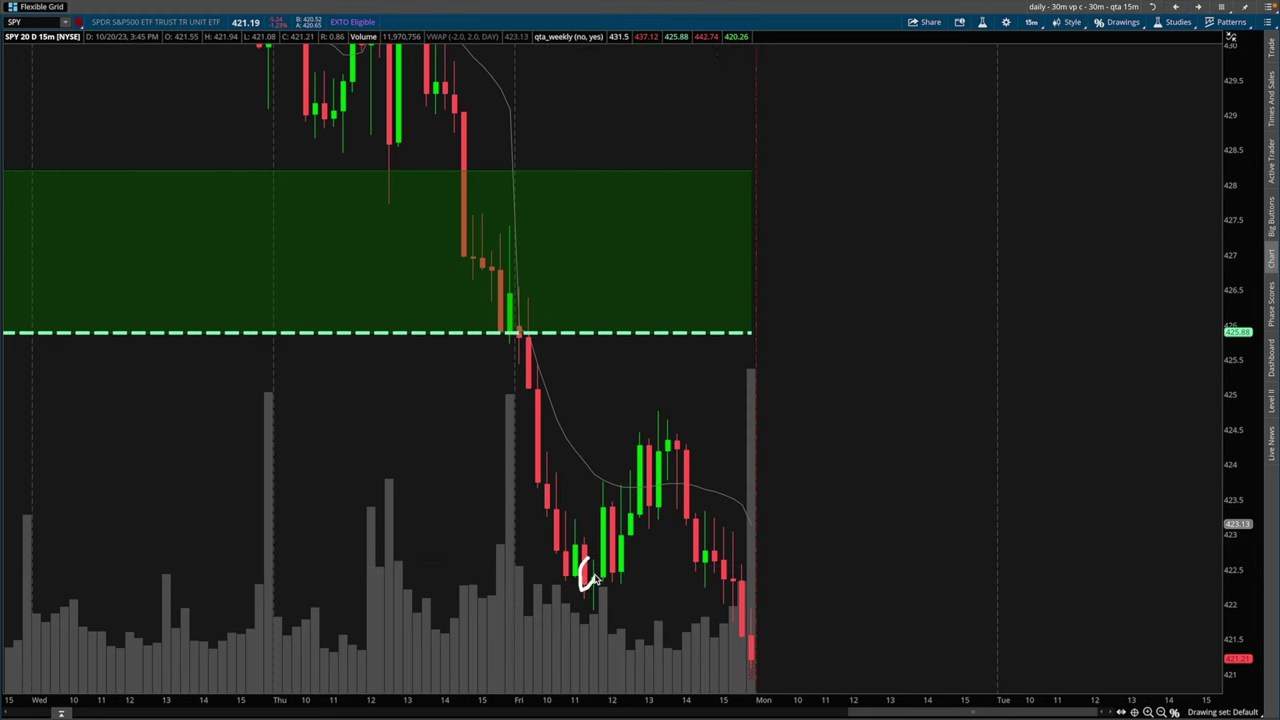
drag(578, 622, 643, 611)
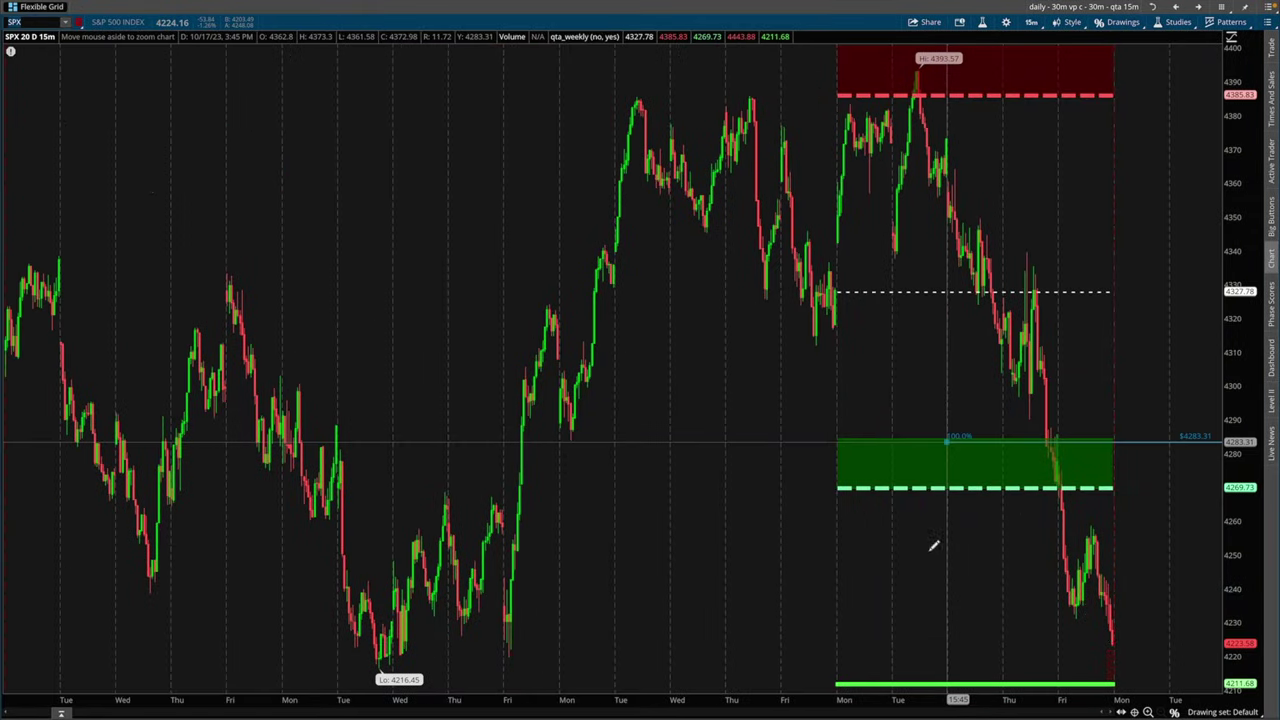
- Place a price level at 4230.26 on the SPX 15-minute chart and mark Friday's low just above that level
middle_click(931, 549)
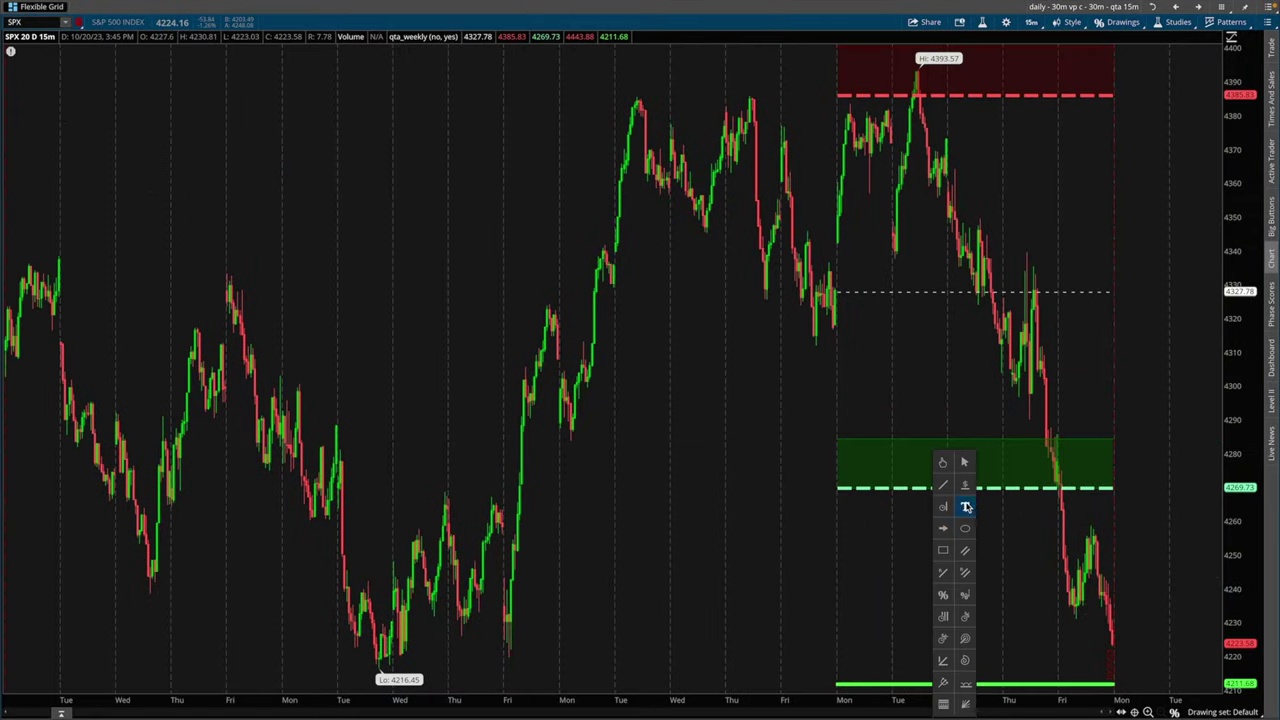
click(967, 486)
mouse_move(1037, 617)
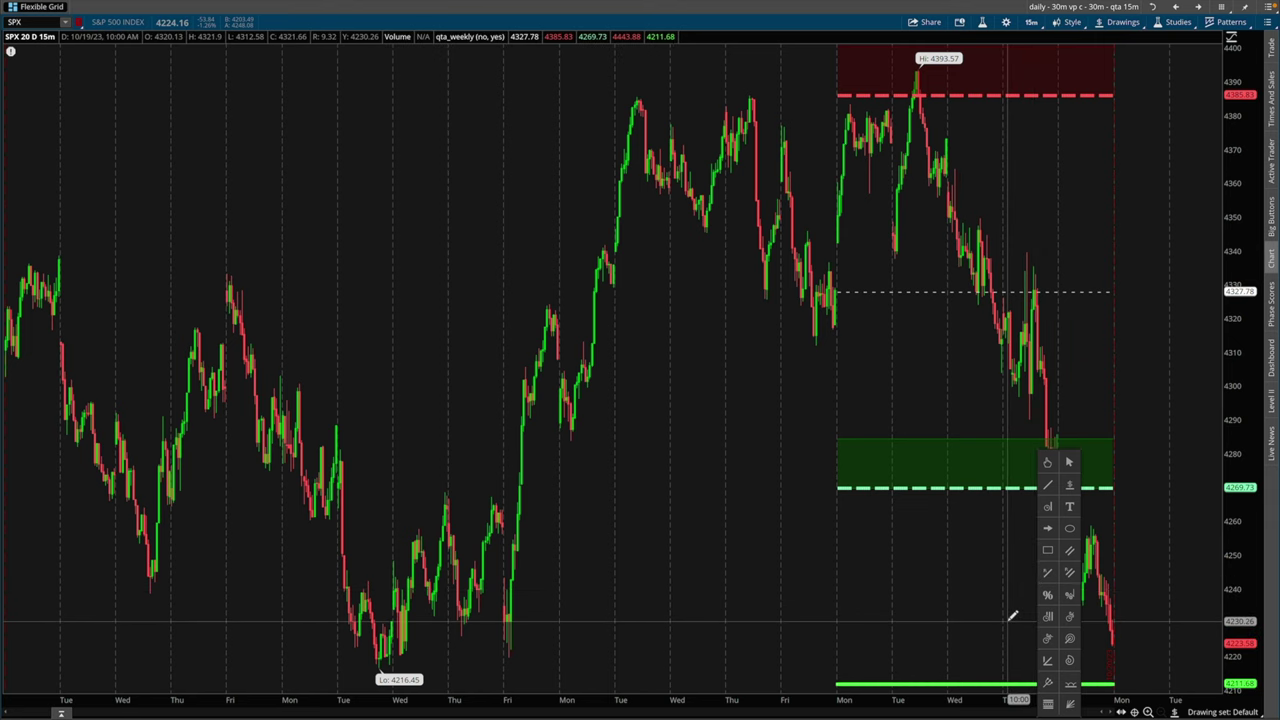
click(1009, 621)
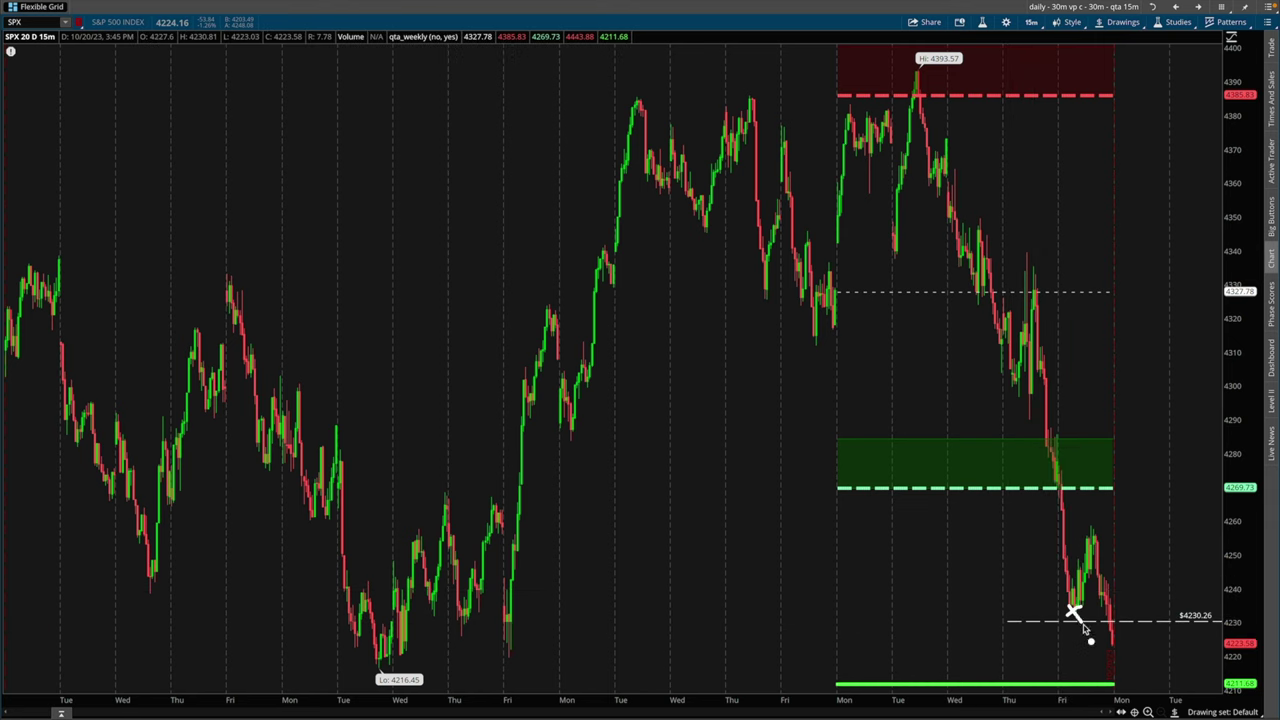
drag(889, 386, 1222, 719)
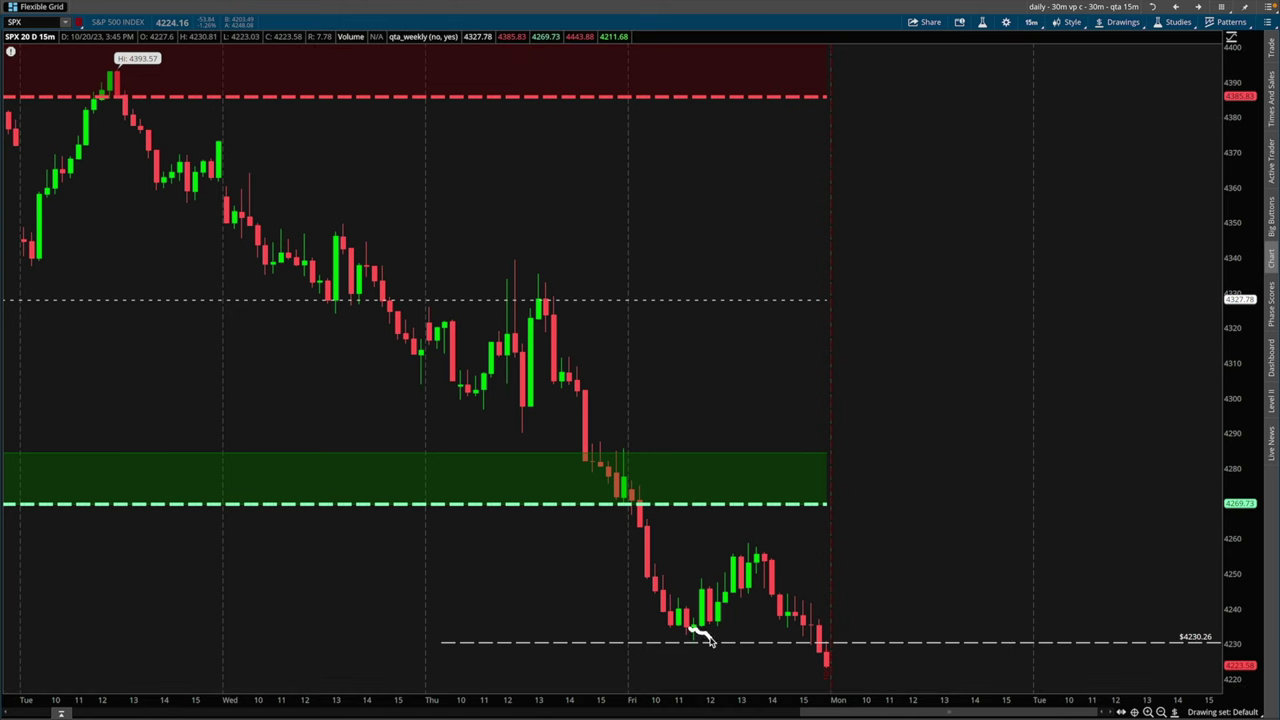
mouse_move(650, 498)
mouse_down()
mouse_move(598, 502)
mouse_move(700, 640)
mouse_move(635, 506)
mouse_up()
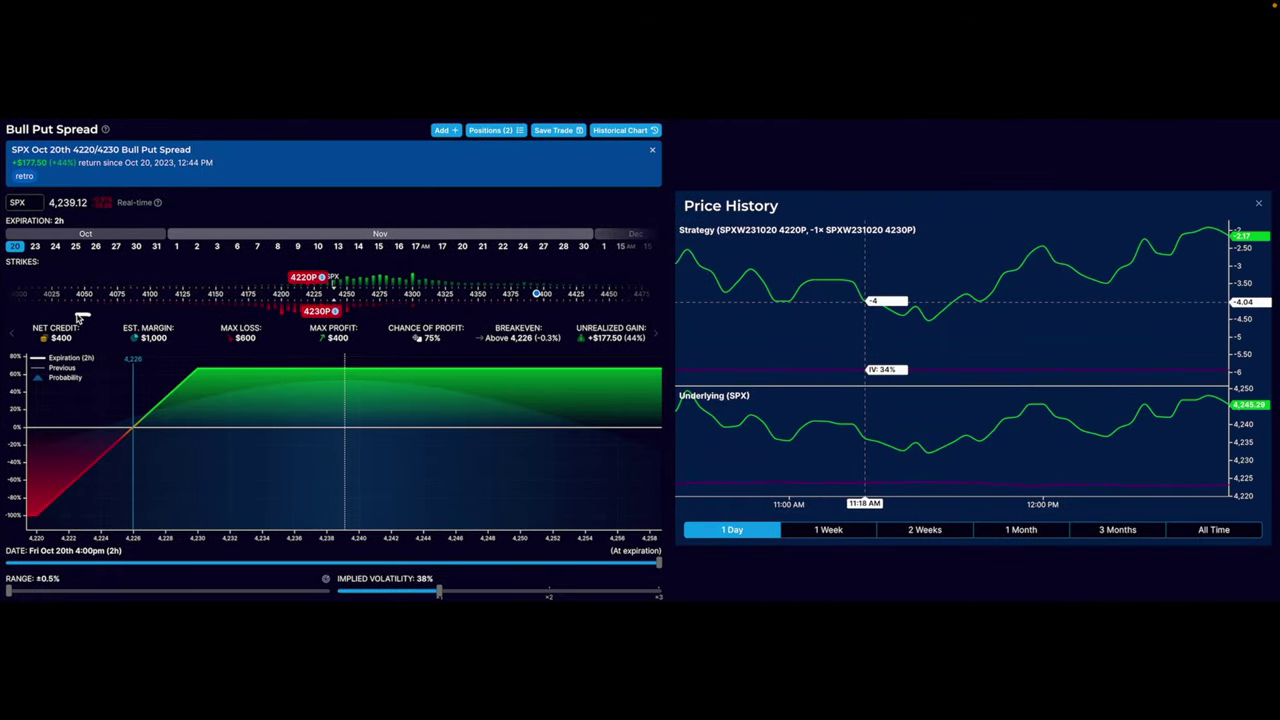
- Return to the bull put spread, circle the $400 net credit, and handwrite a circled 25% beside it
mouse_move(86, 303)
mouse_down()
mouse_move(98, 340)
mouse_move(90, 300)
mouse_up()
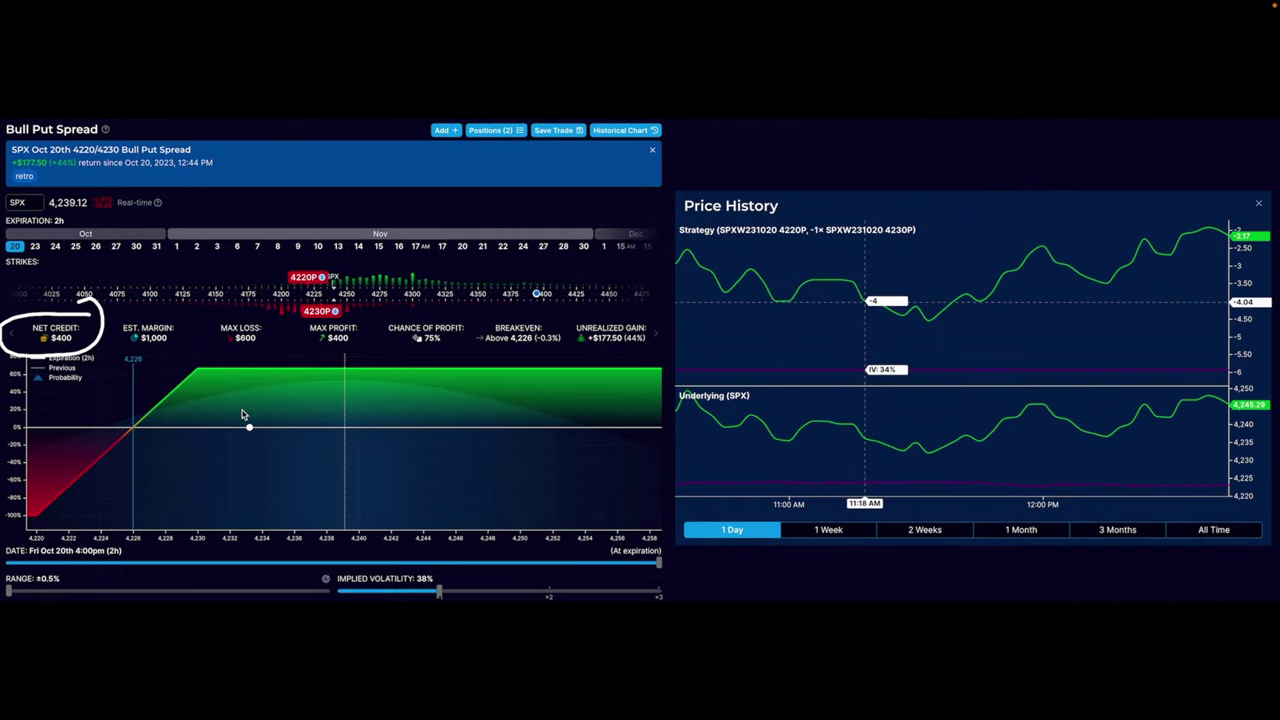
drag(500, 488, 596, 540)
mouse_move(620, 457)
mouse_down()
mouse_move(632, 506)
mouse_move(545, 545)
mouse_up()
mouse_move(676, 458)
mouse_down()
mouse_move(692, 465)
mouse_move(680, 535)
mouse_move(760, 538)
mouse_up()
mouse_move(754, 425)
mouse_down()
mouse_move(486, 440)
mouse_move(866, 550)
mouse_move(656, 394)
mouse_up()
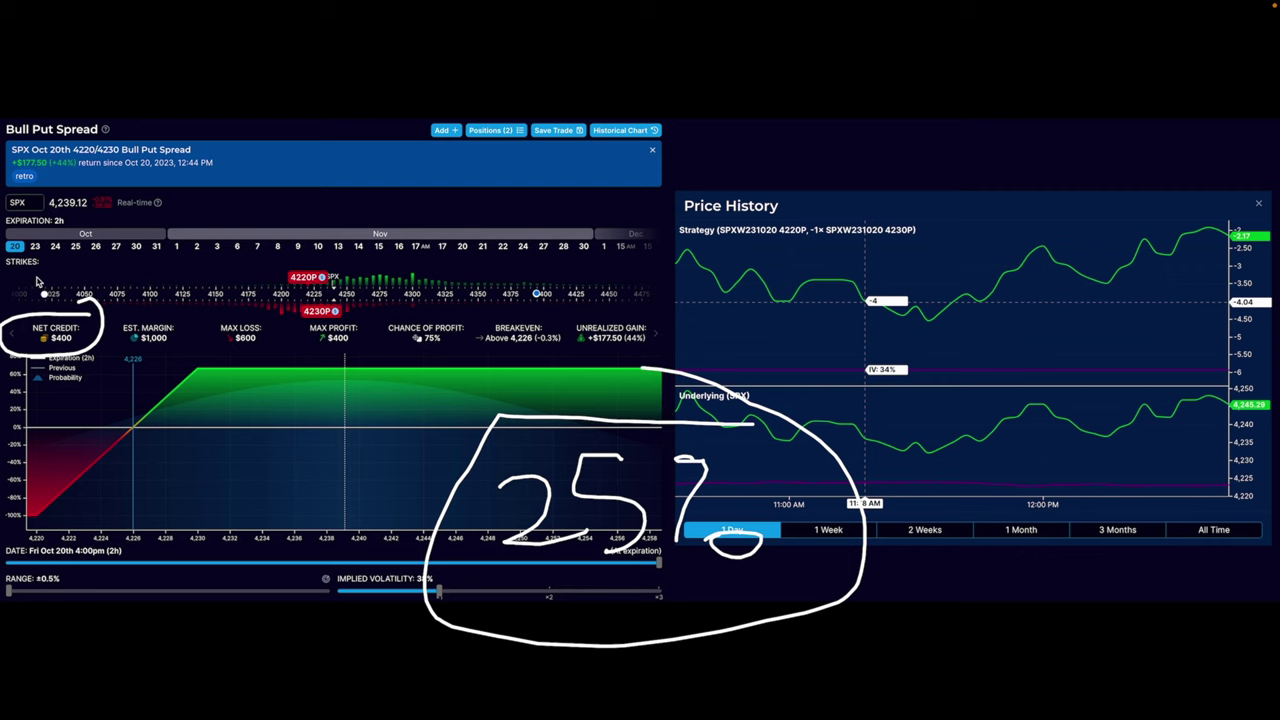
mouse_move(82, 316)
mouse_down()
mouse_move(20, 372)
mouse_move(43, 318)
mouse_up()
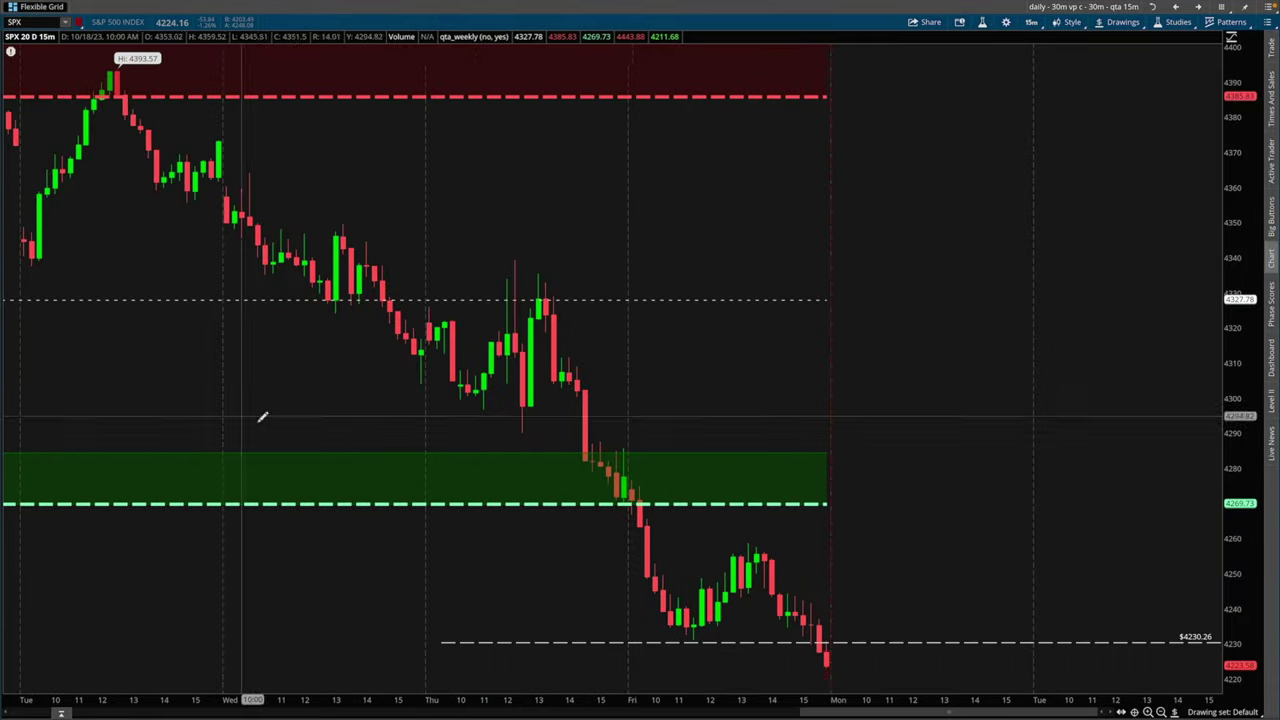
- Reframe the SPX chart on the past week and trace the opening moves of Monday, Tuesday and Friday
right_click(683, 386)
right_click(720, 350)
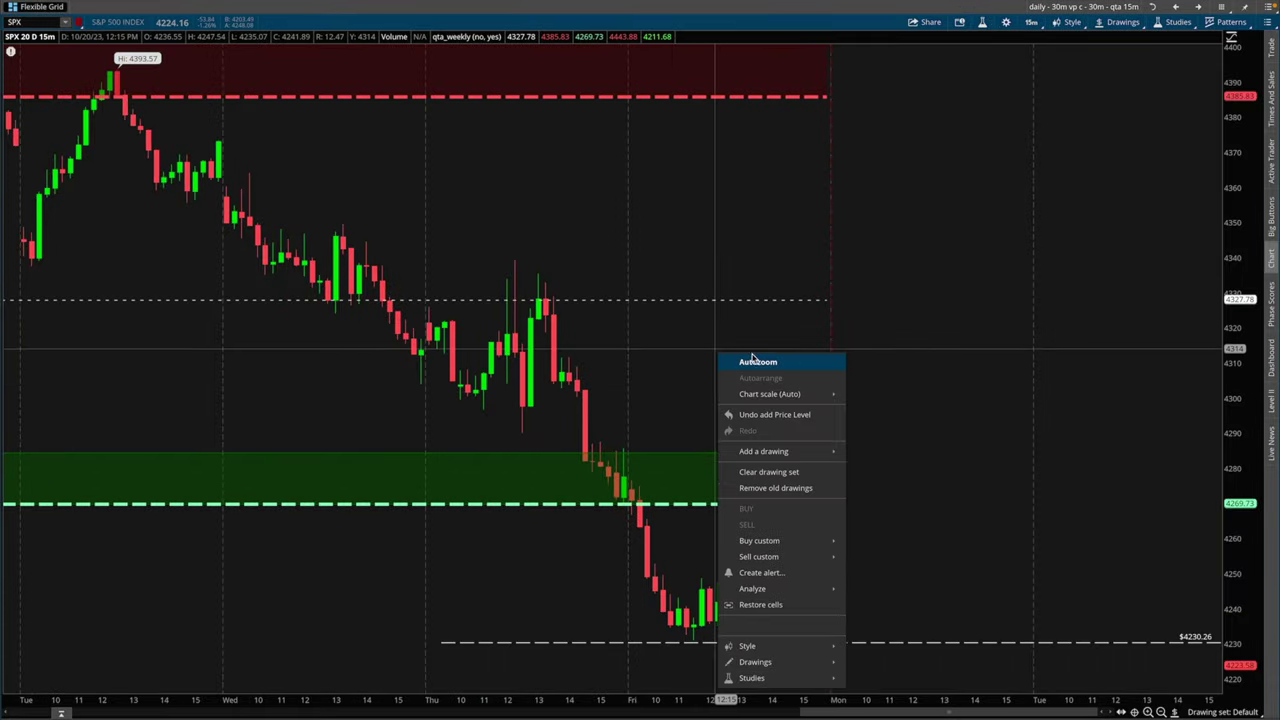
click(760, 352)
drag(795, 319, 1109, 382)
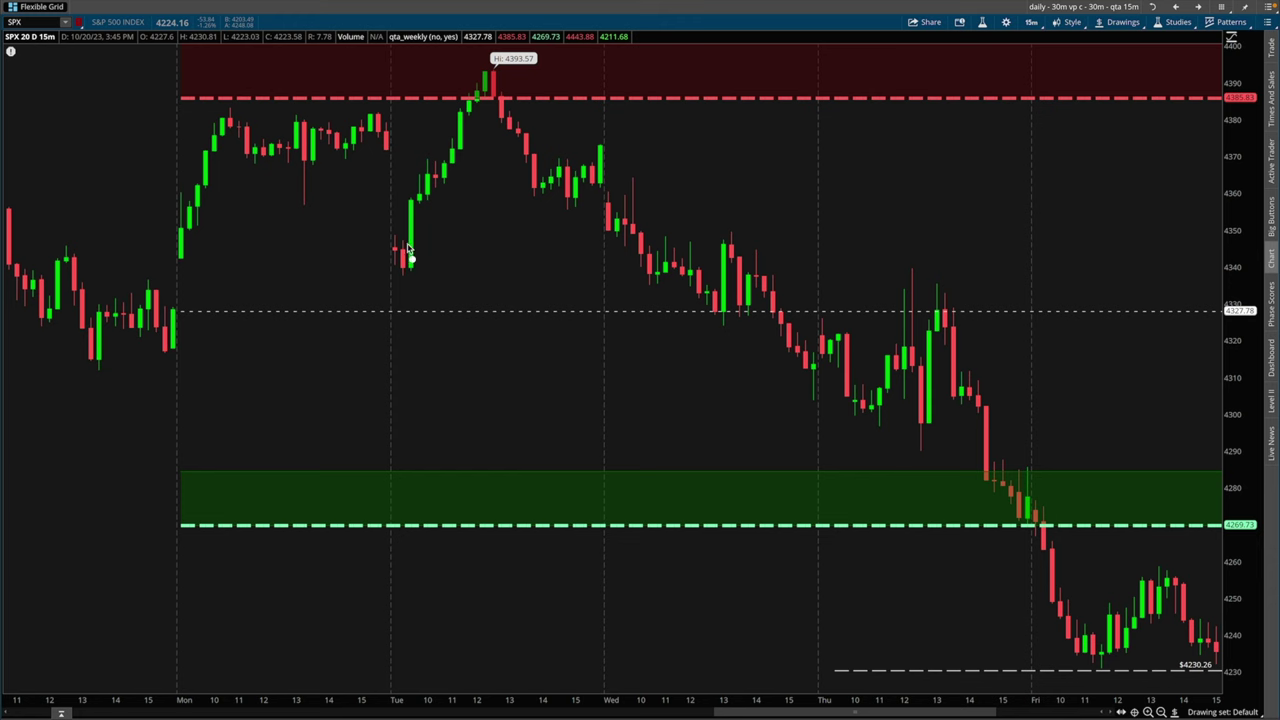
drag(177, 256, 224, 80)
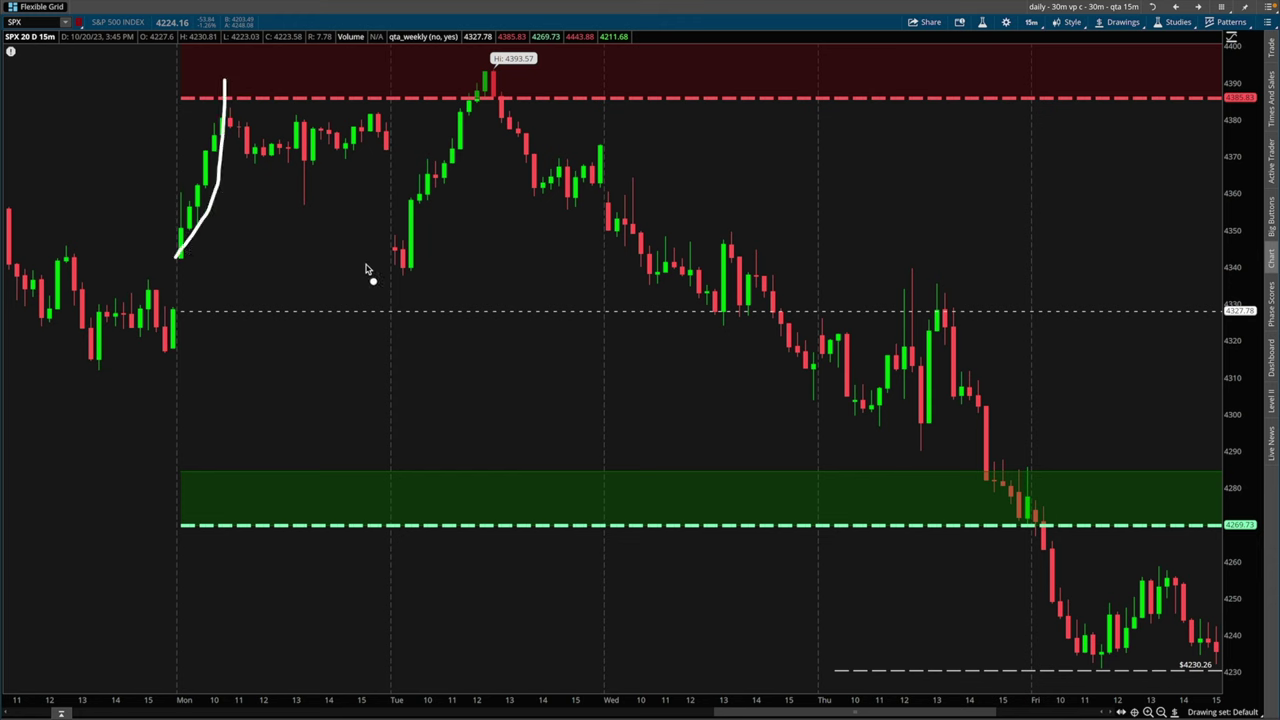
drag(409, 247, 436, 170)
drag(1018, 498, 1058, 628)
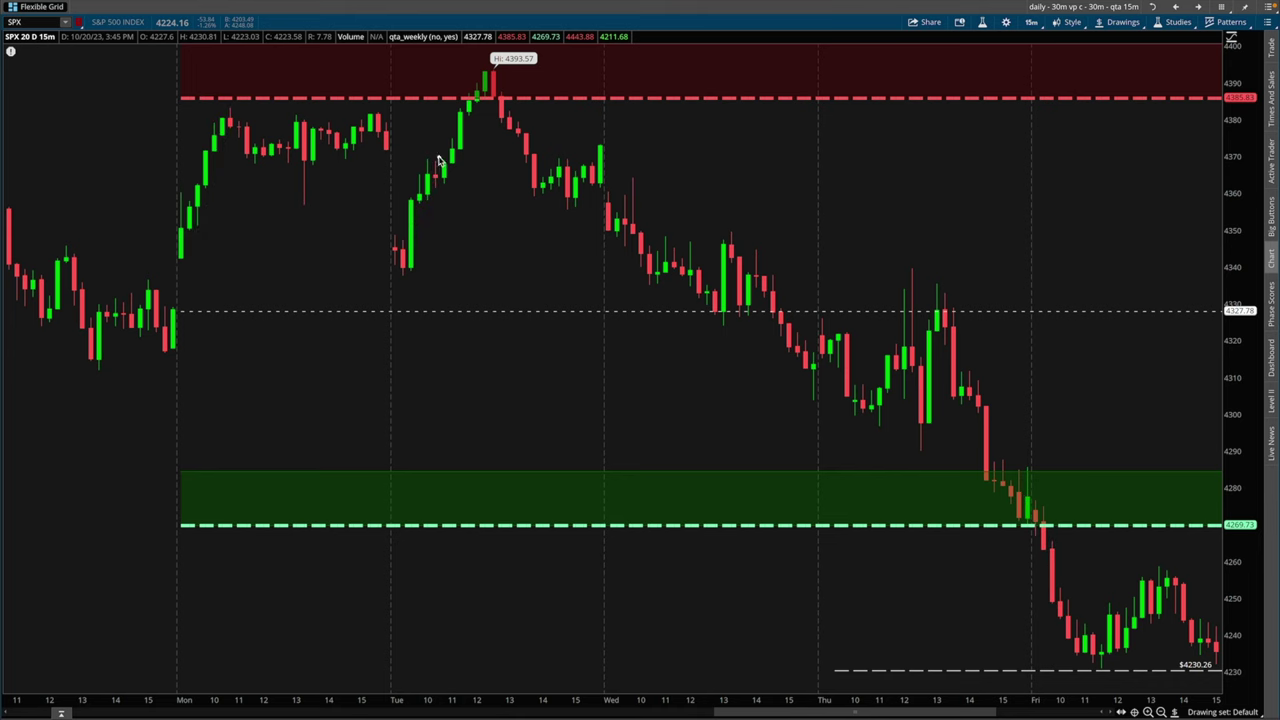
- Trace Tuesday's rally from its morning low towards the red zone and mark the week's high on the SPX chart
mouse_move(448, 195)
mouse_down()
mouse_move(441, 157)
mouse_move(445, 177)
mouse_move(449, 158)
mouse_move(466, 164)
mouse_move(422, 182)
mouse_up()
key(e)
drag(405, 256, 443, 195)
drag(411, 266, 443, 188)
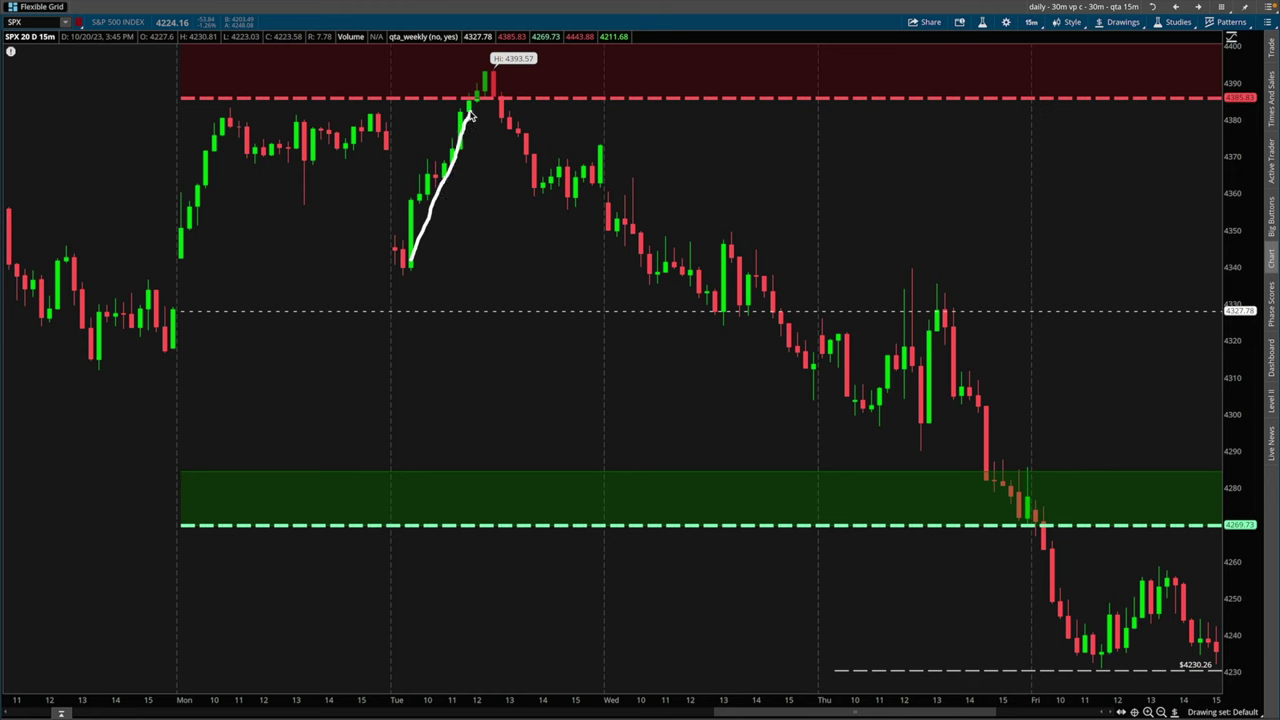
drag(458, 113, 504, 118)
mouse_move(1113, 82)
mouse_down()
mouse_move(1151, 112)
mouse_move(1084, 126)
mouse_up()
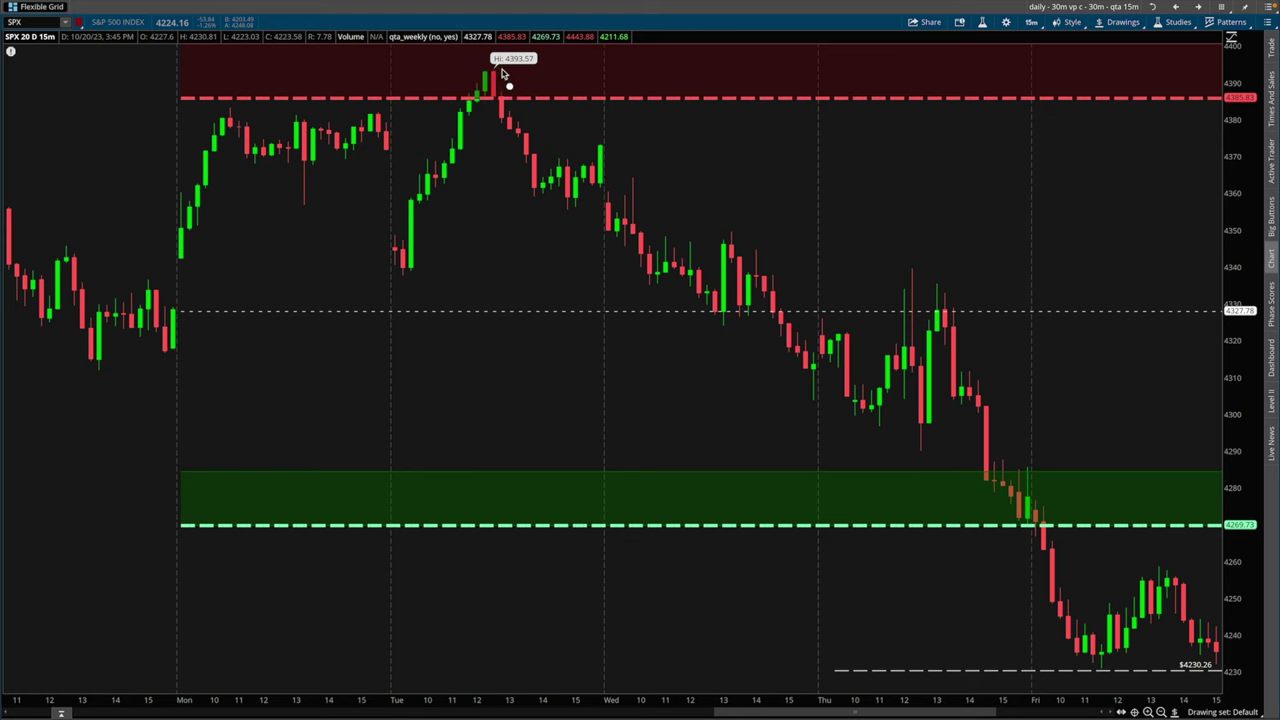
drag(490, 113, 505, 68)
- Sketch a white cross on a blank board with a red arrow falling to it and a green arrow rising from it, and return to the chart
key(k)
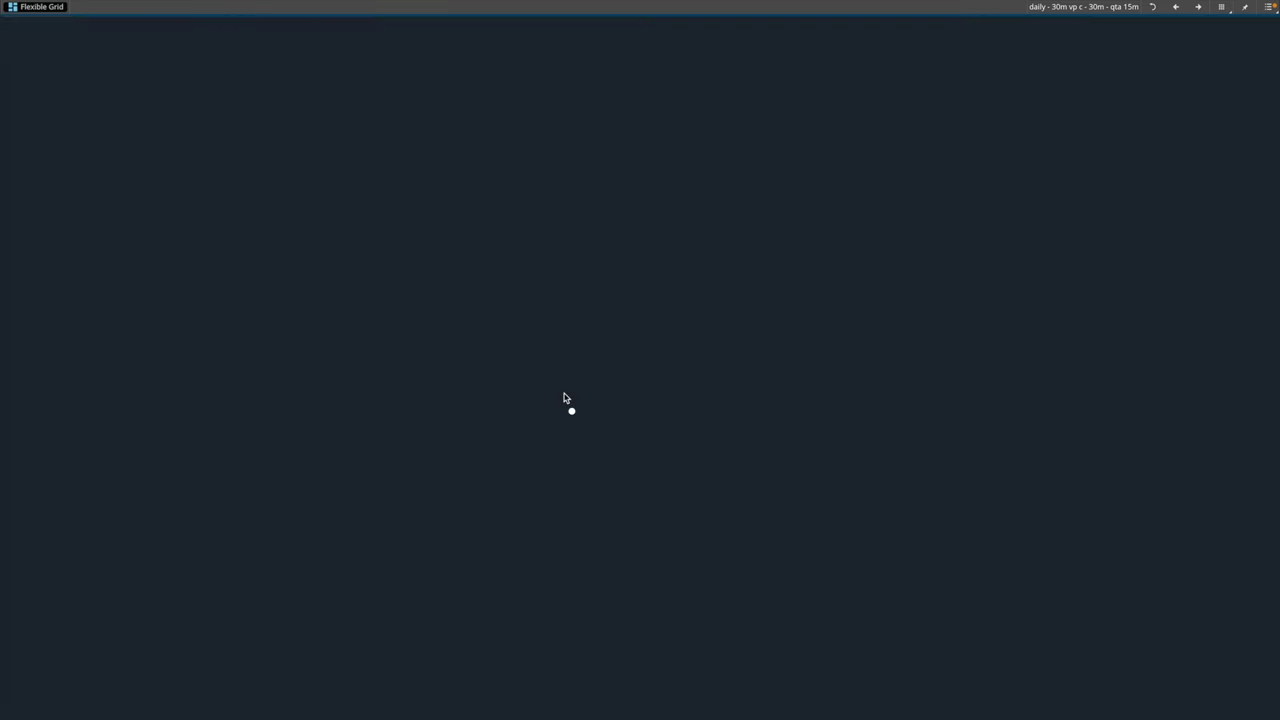
drag(541, 247, 547, 466)
drag(430, 371, 682, 363)
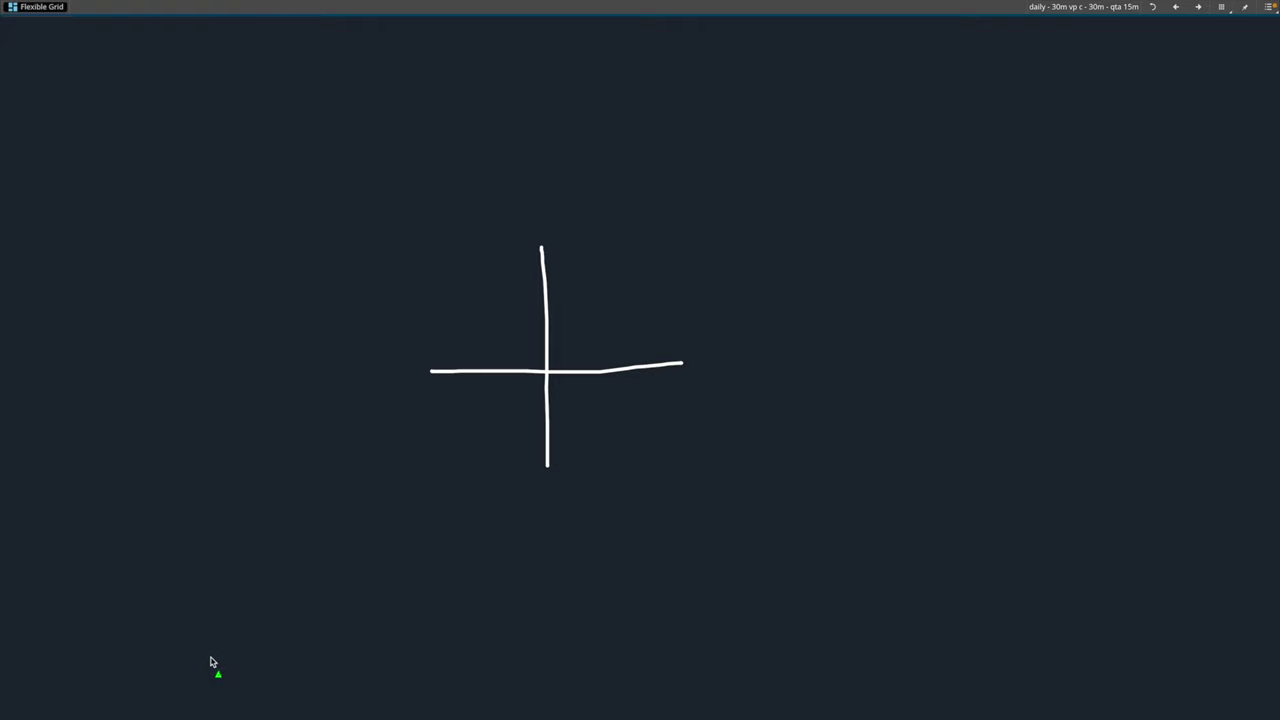
mouse_move(211, 662)
mouse_down()
mouse_move(535, 405)
mouse_move(646, 457)
mouse_move(951, 694)
mouse_up()
mouse_move(155, 54)
mouse_down()
mouse_move(414, 318)
mouse_move(518, 355)
mouse_move(749, 96)
mouse_up()
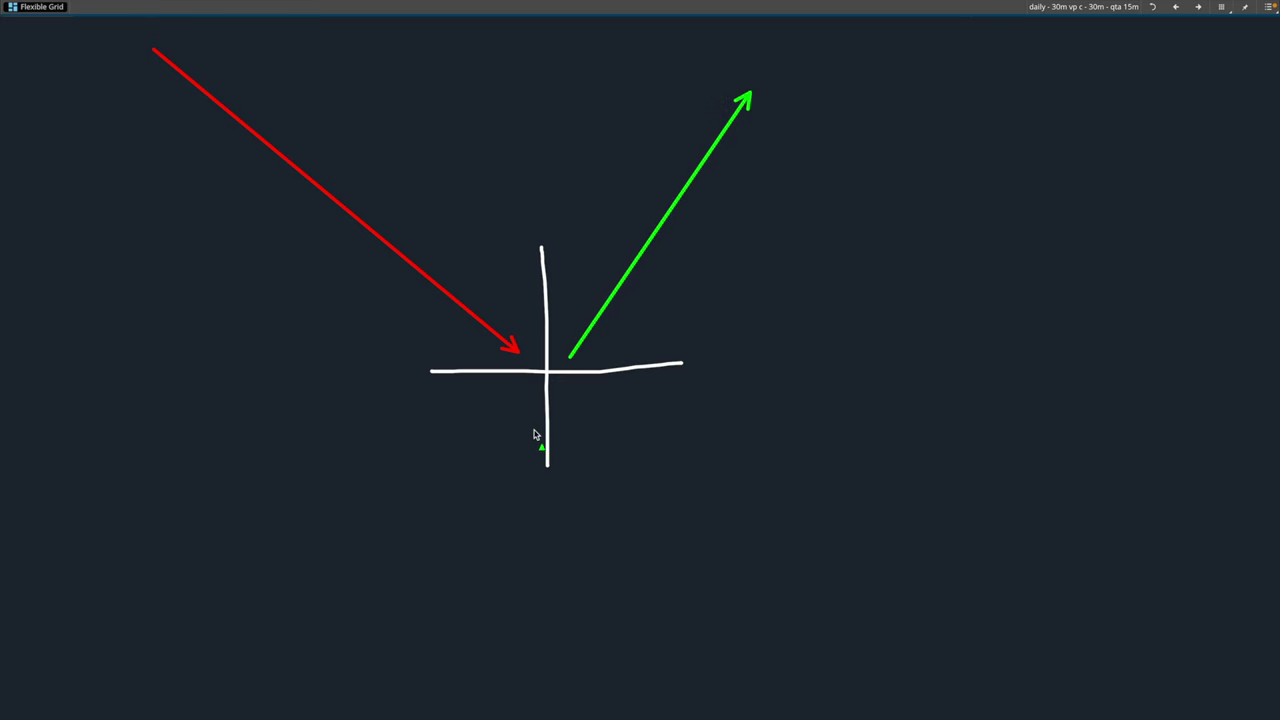
key(Escape)
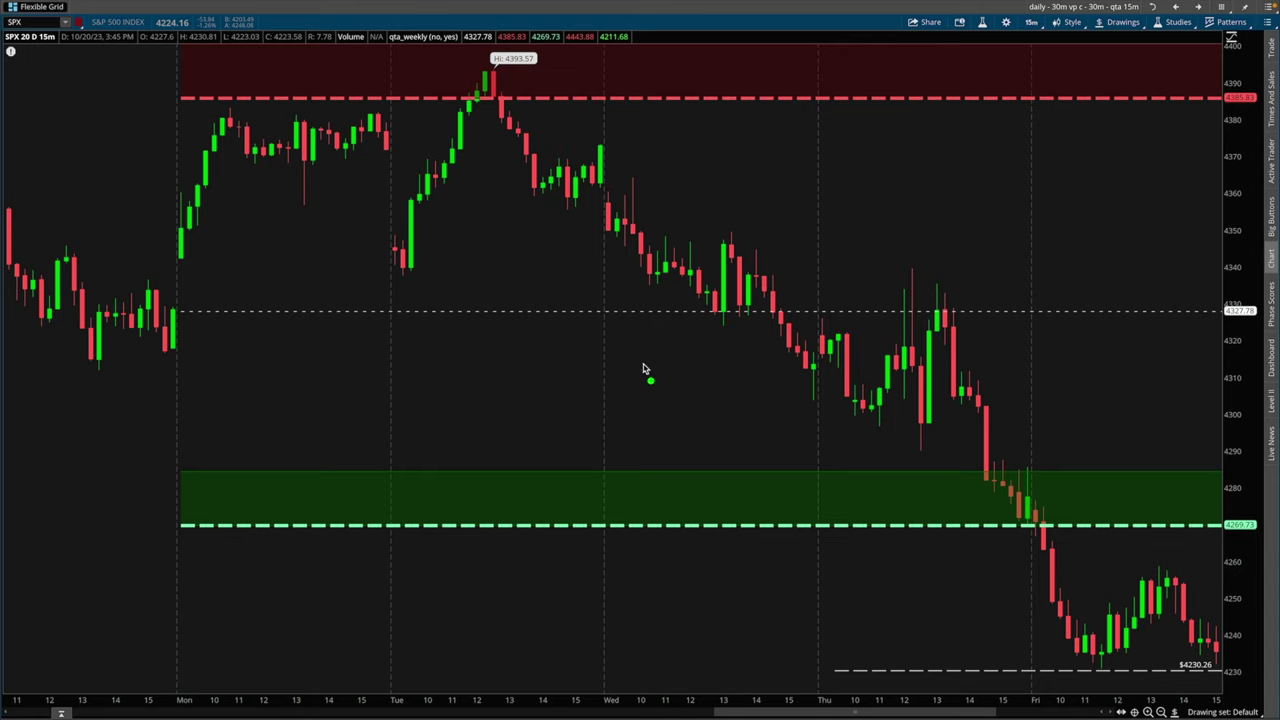
- Sketch a large white cross on a blank board with an upward and a downward arrow beside its vertical line
key(b)
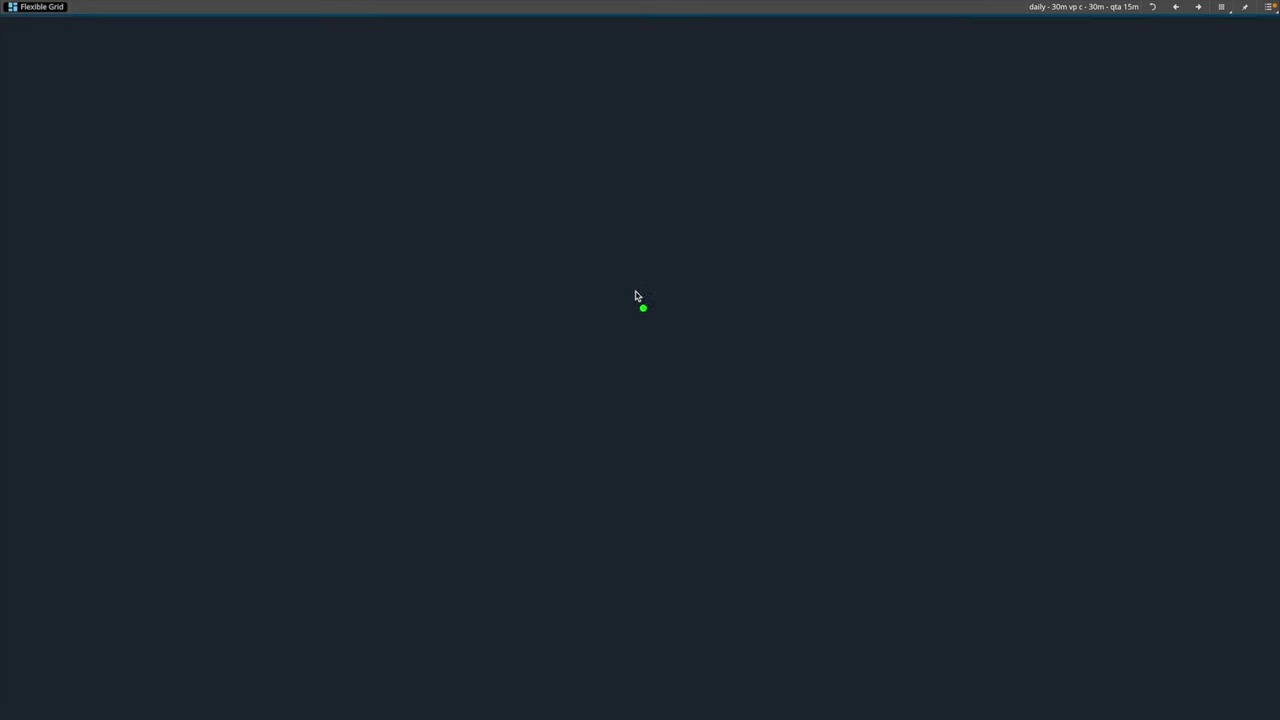
drag(618, 191, 634, 587)
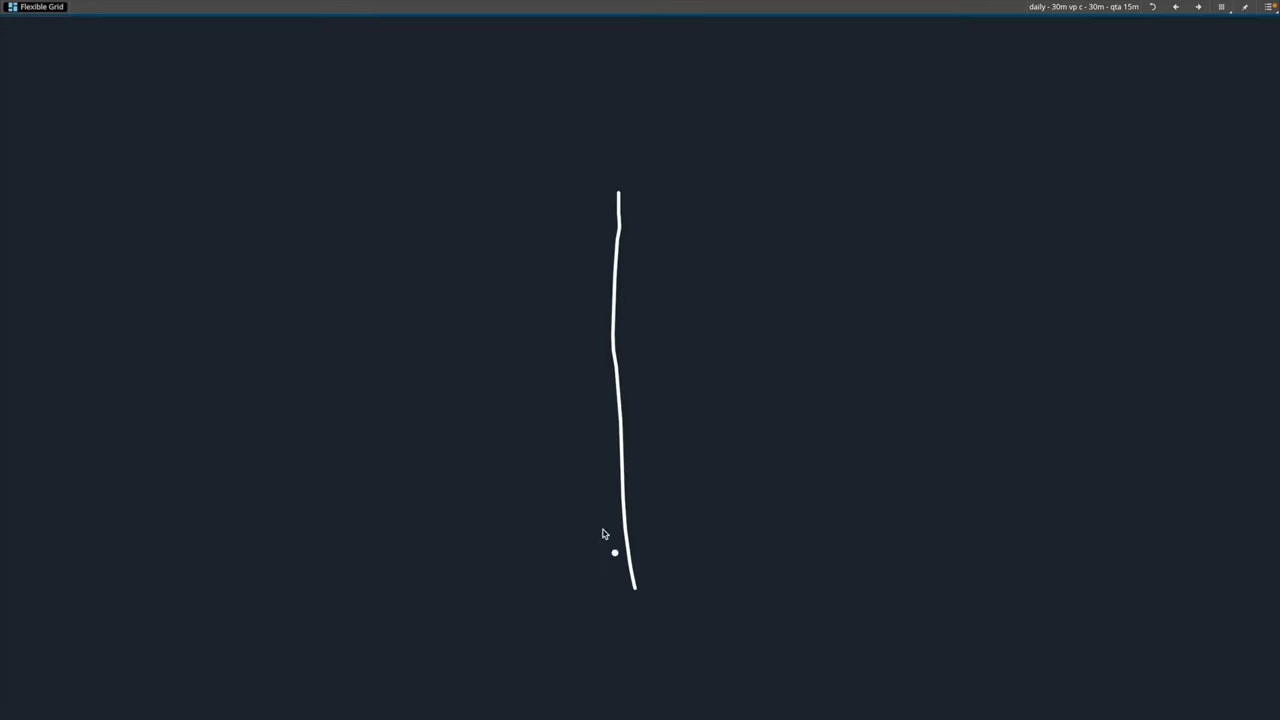
drag(399, 408, 968, 388)
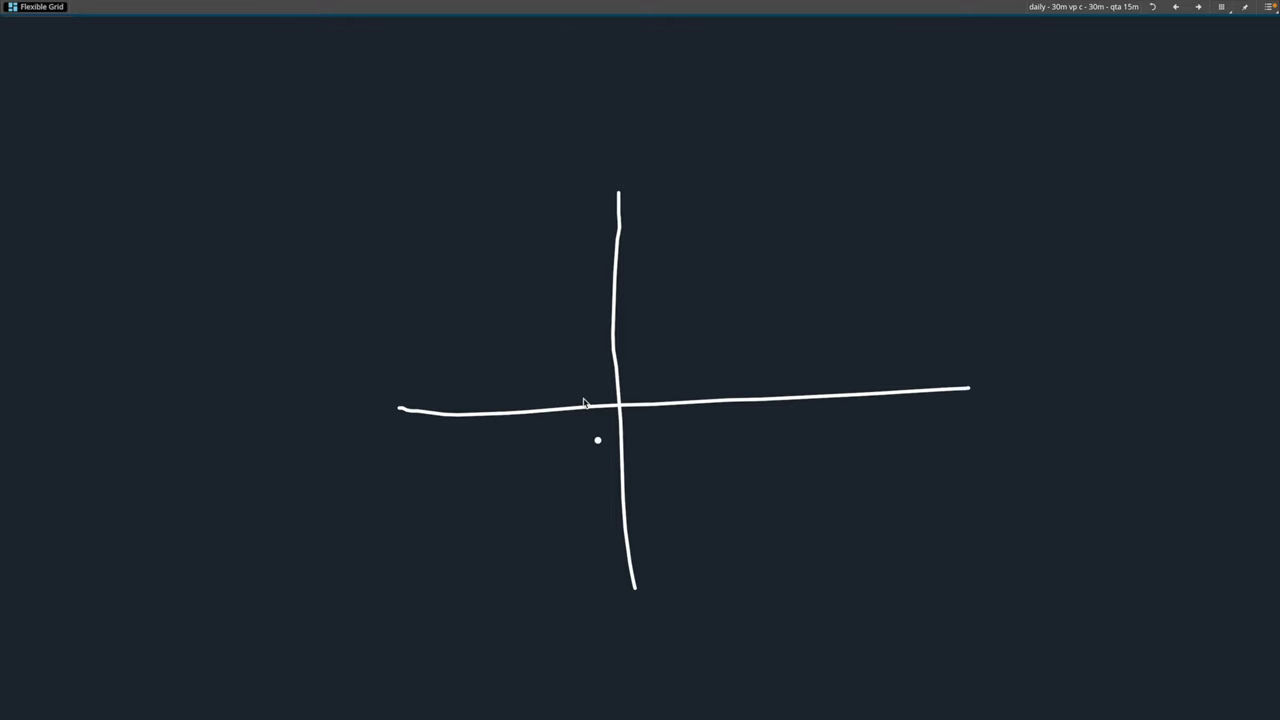
drag(572, 405, 576, 218)
drag(550, 268, 600, 275)
drag(589, 439, 597, 530)
- Mark both ends of the horizontal line, cross out the centre and frame the sketch, and return to the SPX chart
drag(450, 398, 385, 420)
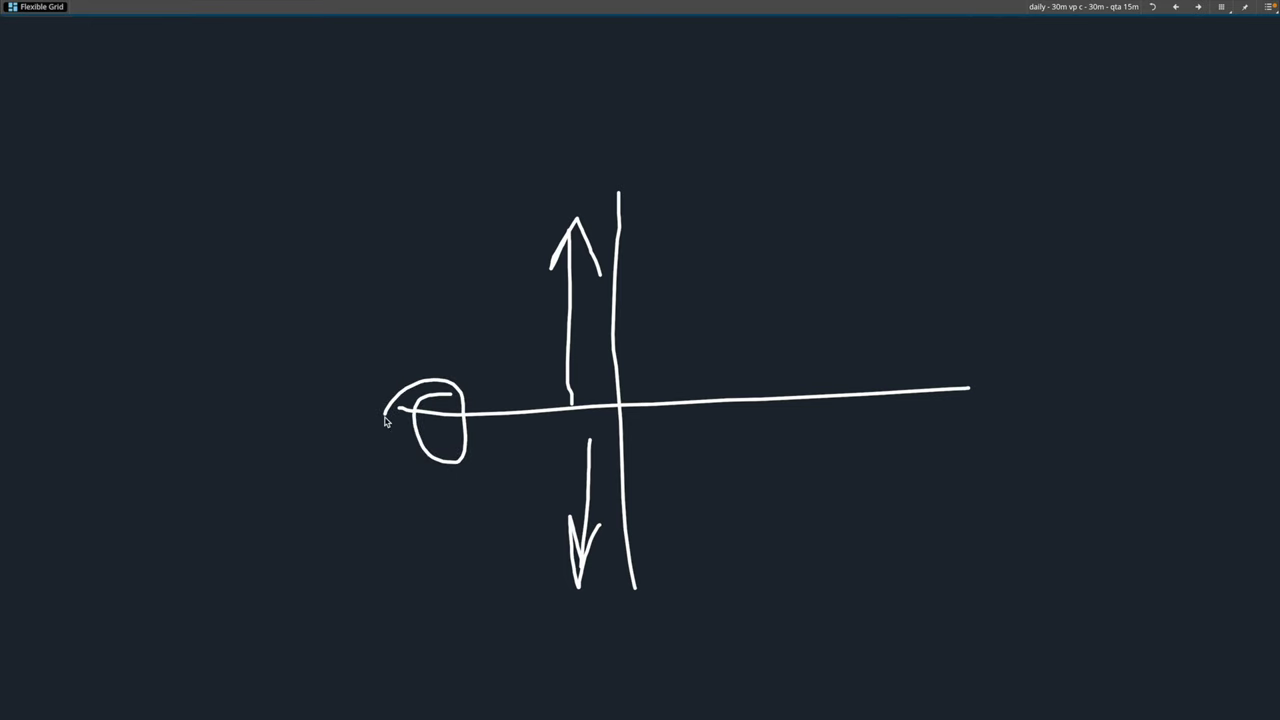
drag(898, 365, 965, 426)
drag(710, 376, 557, 432)
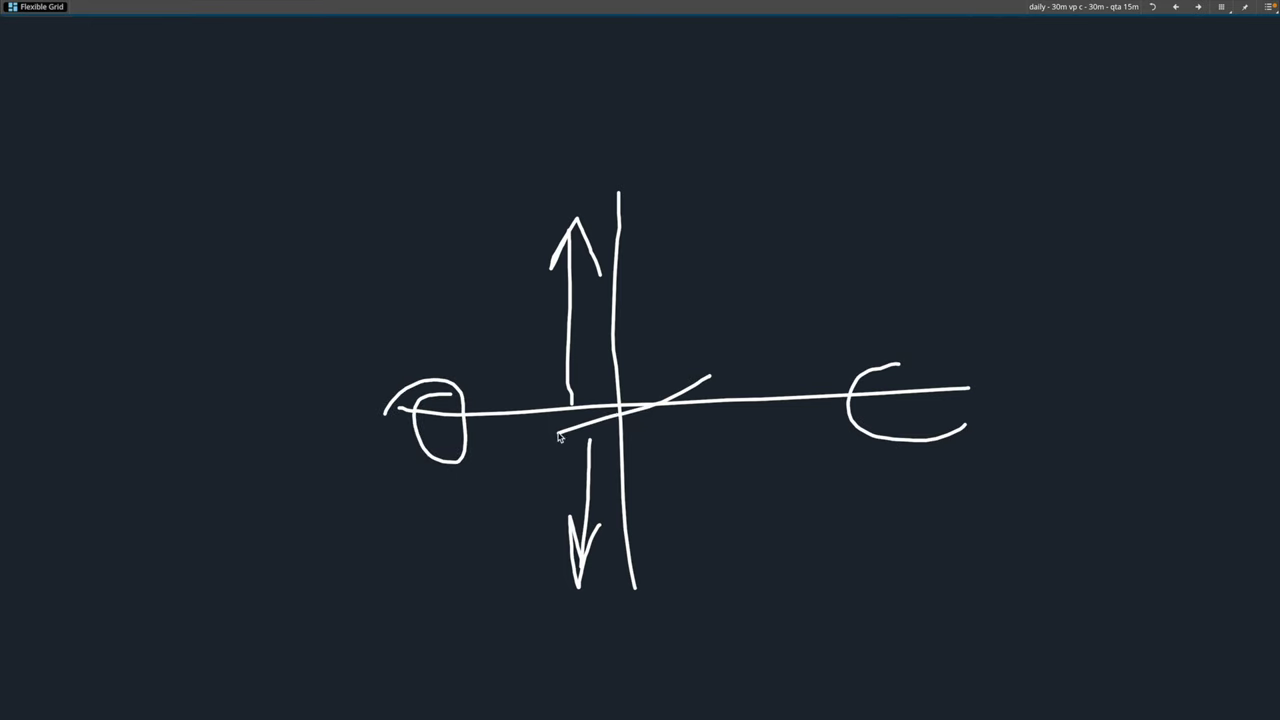
drag(571, 370, 640, 425)
mouse_move(813, 148)
mouse_down()
mouse_move(277, 331)
mouse_move(1134, 631)
mouse_move(1050, 210)
mouse_move(603, 196)
mouse_up()
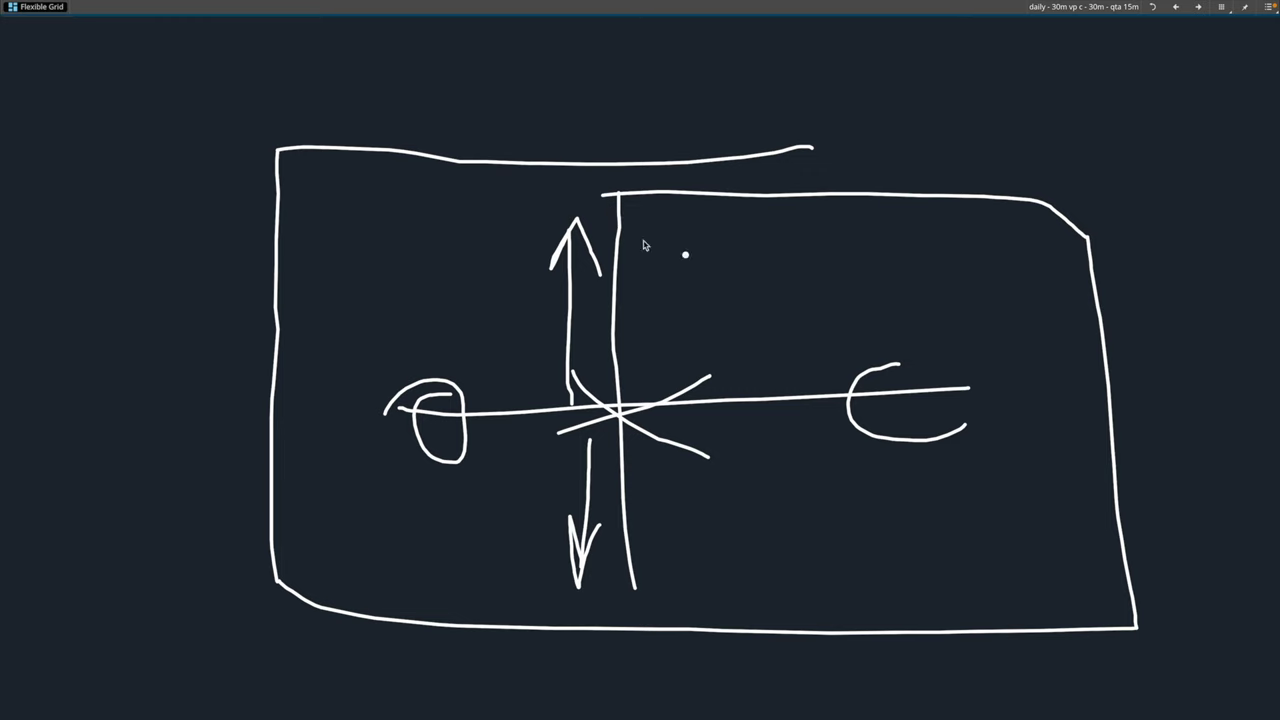
key(Escape)
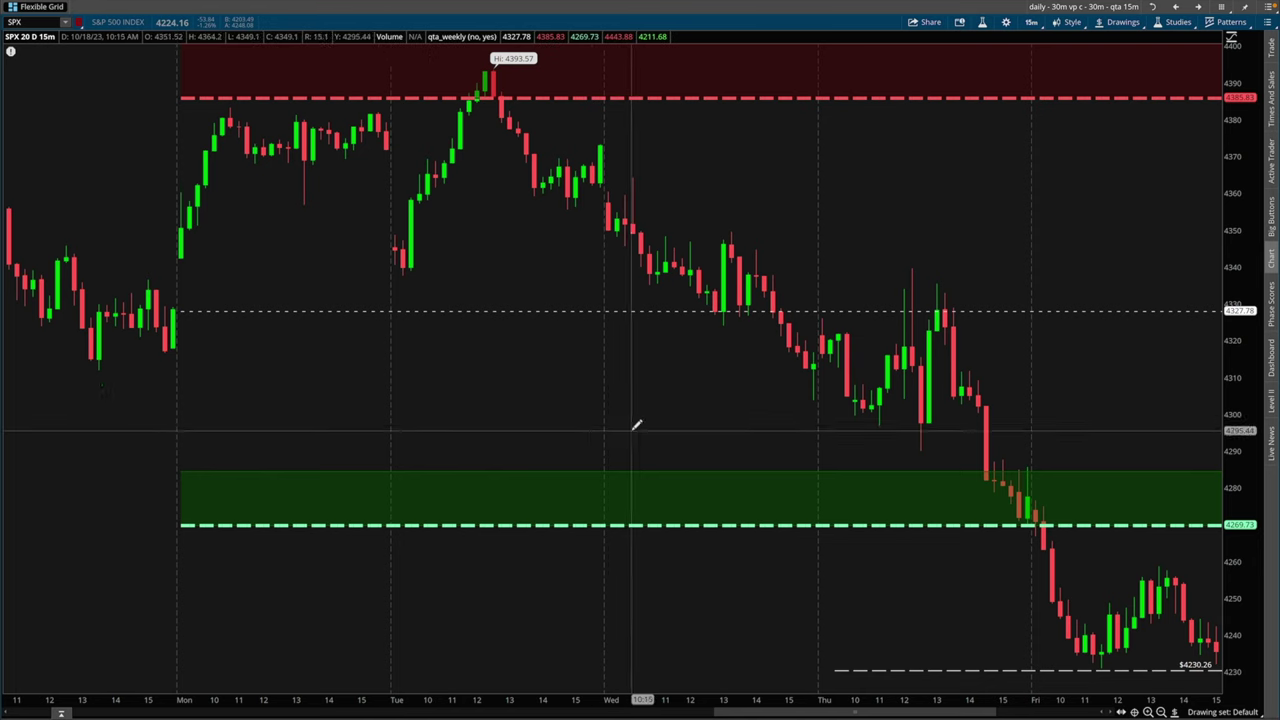
- Circle Tuesday's mid-morning pause and trace its rally, and trace the decline from Thursday's high to Friday's low
right_click(1090, 404)
click(1132, 392)
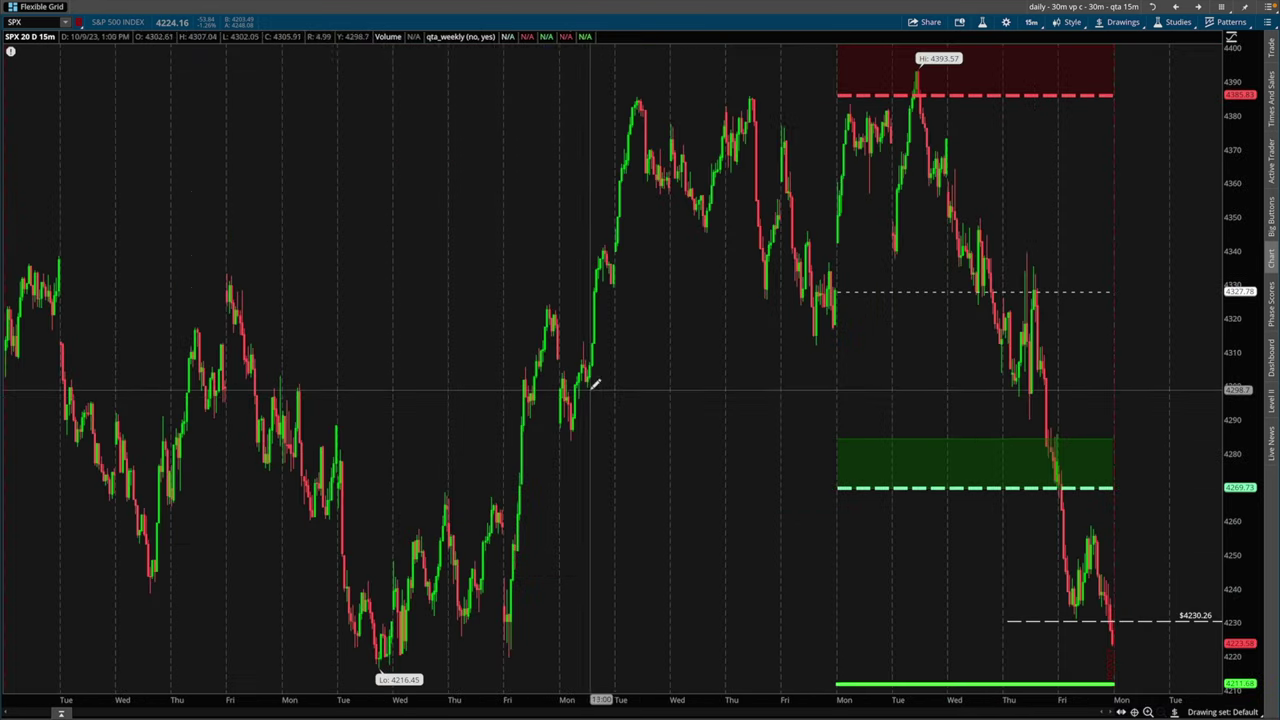
drag(594, 383, 1183, 546)
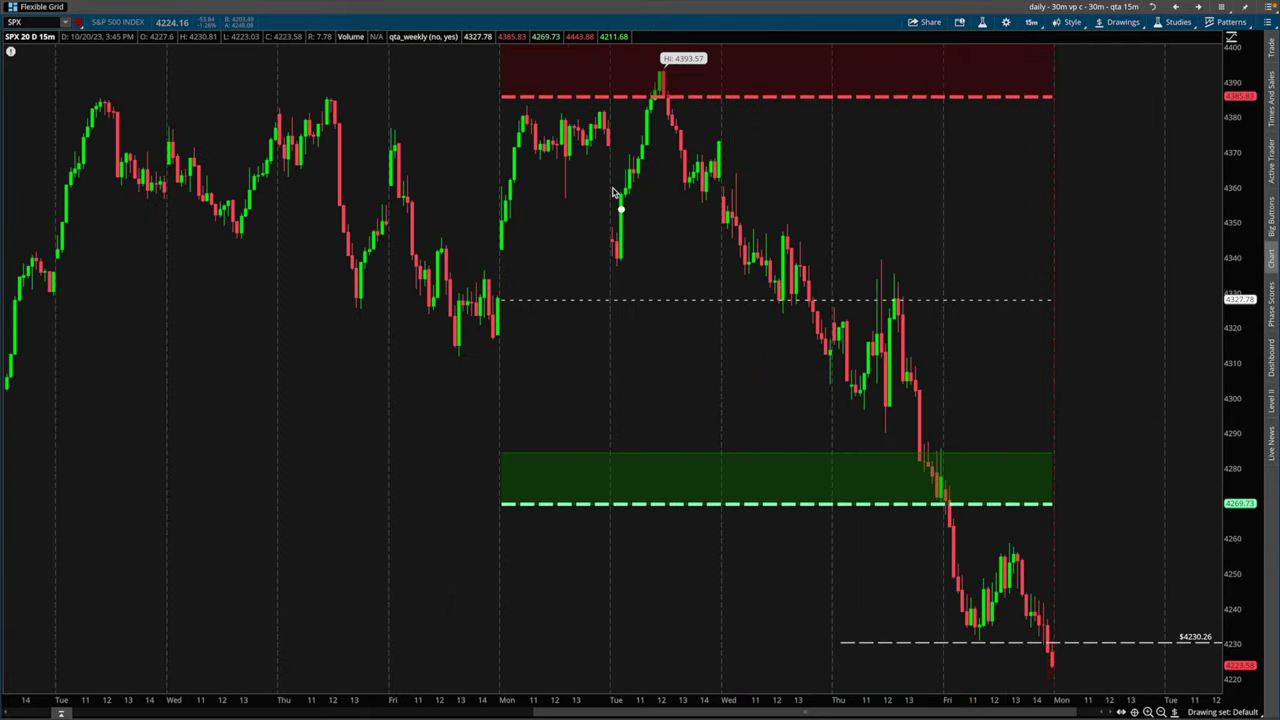
mouse_move(636, 155)
mouse_down()
mouse_move(638, 205)
mouse_move(624, 150)
mouse_up()
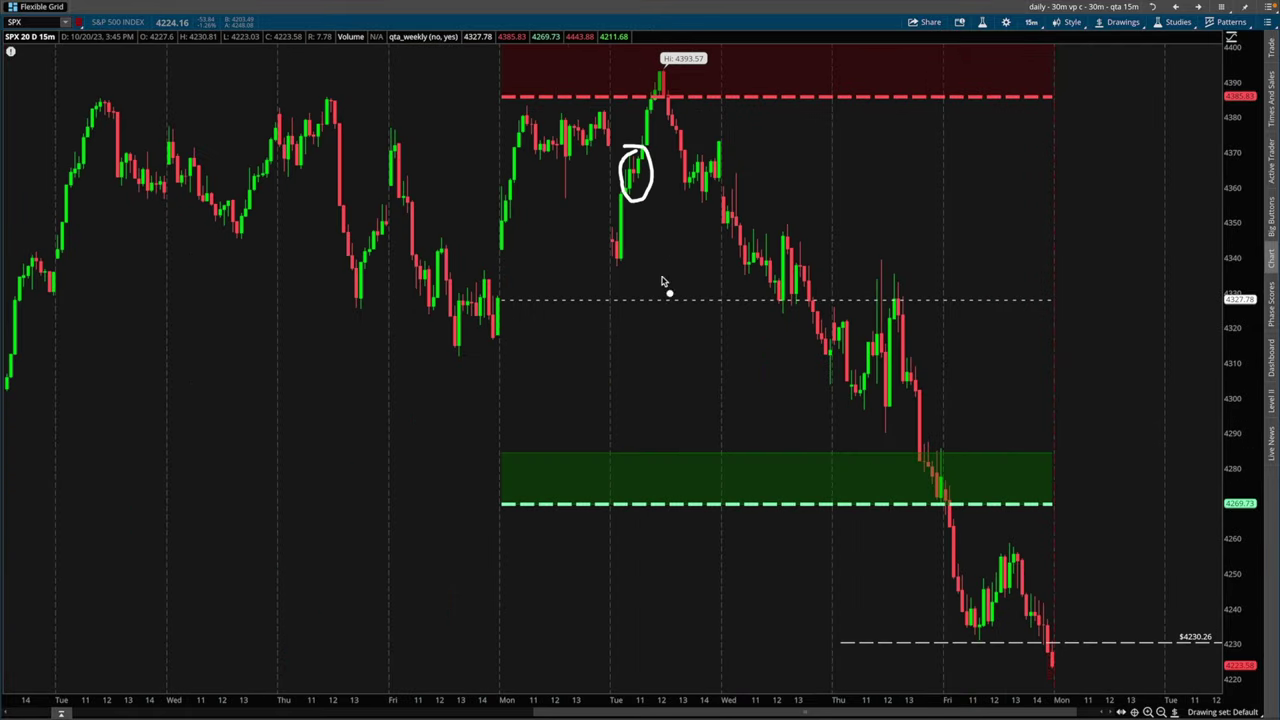
drag(621, 257, 630, 178)
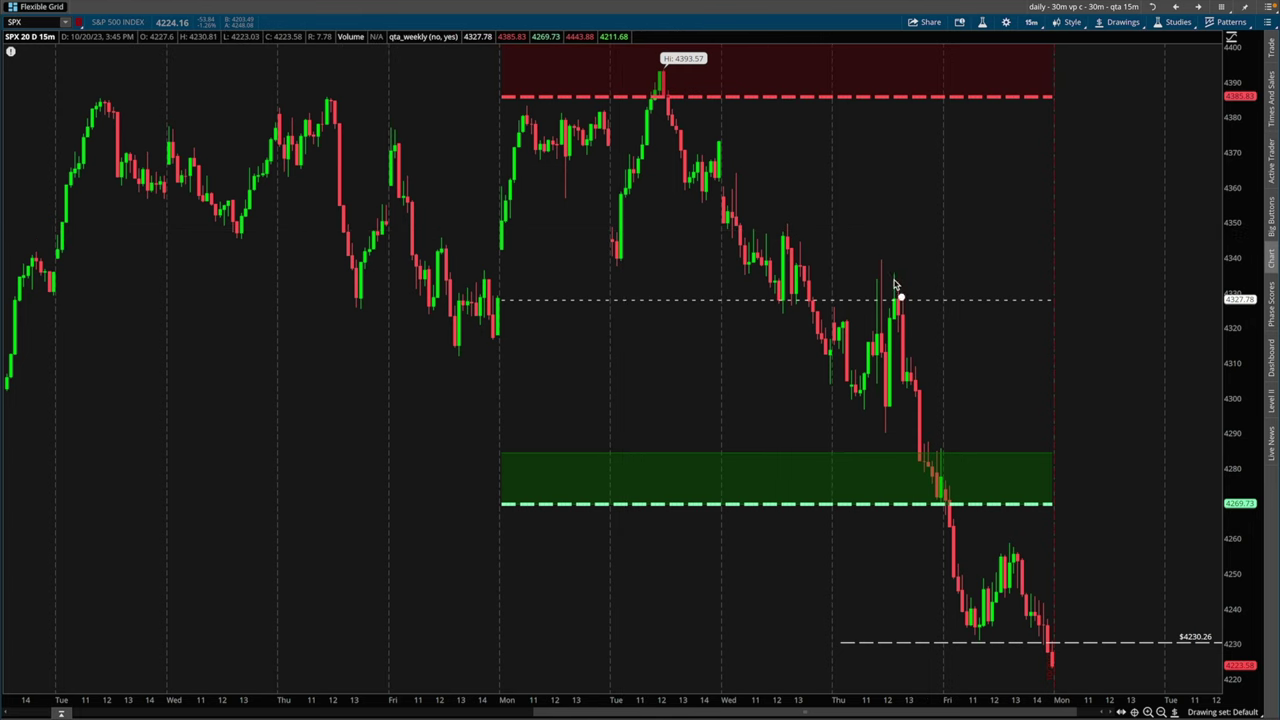
mouse_move(895, 283)
mouse_down()
mouse_move(972, 630)
mouse_move(1003, 595)
mouse_up()
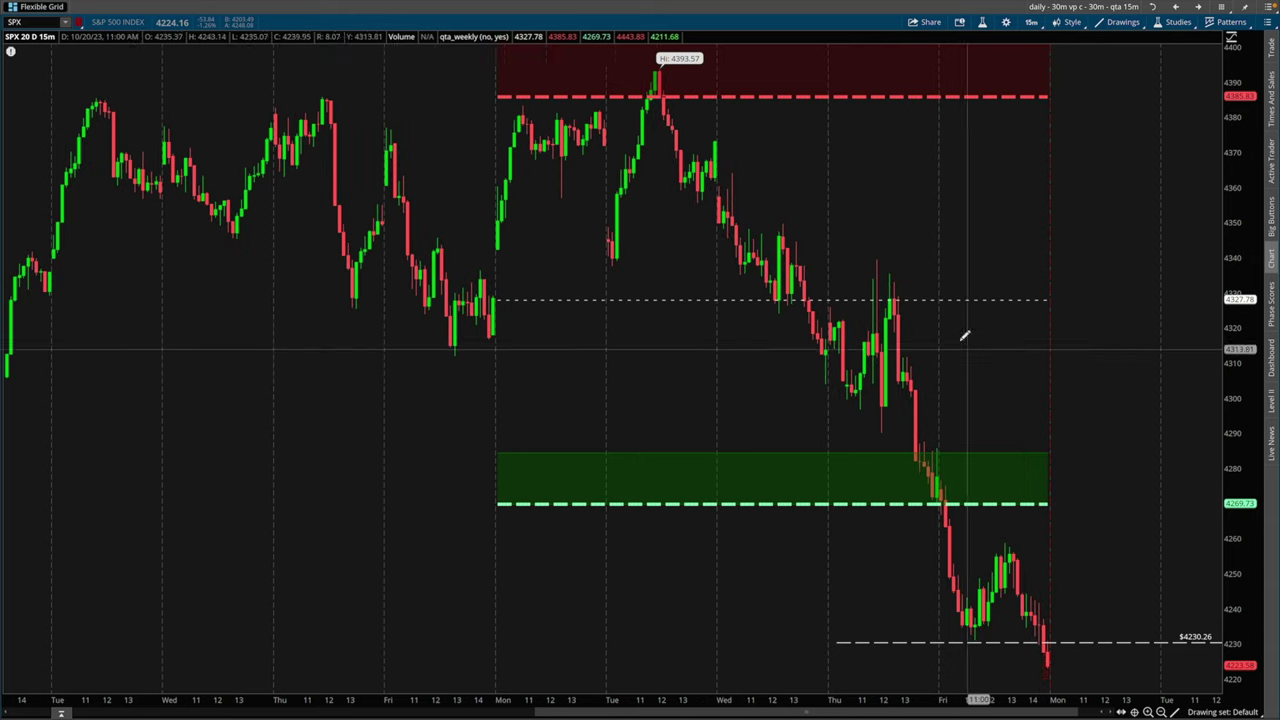
drag(894, 298, 977, 657)
- Show the full 20-day SPX range and mark the earlier double top near 4385 and Friday's low near 4230
right_click(805, 578)
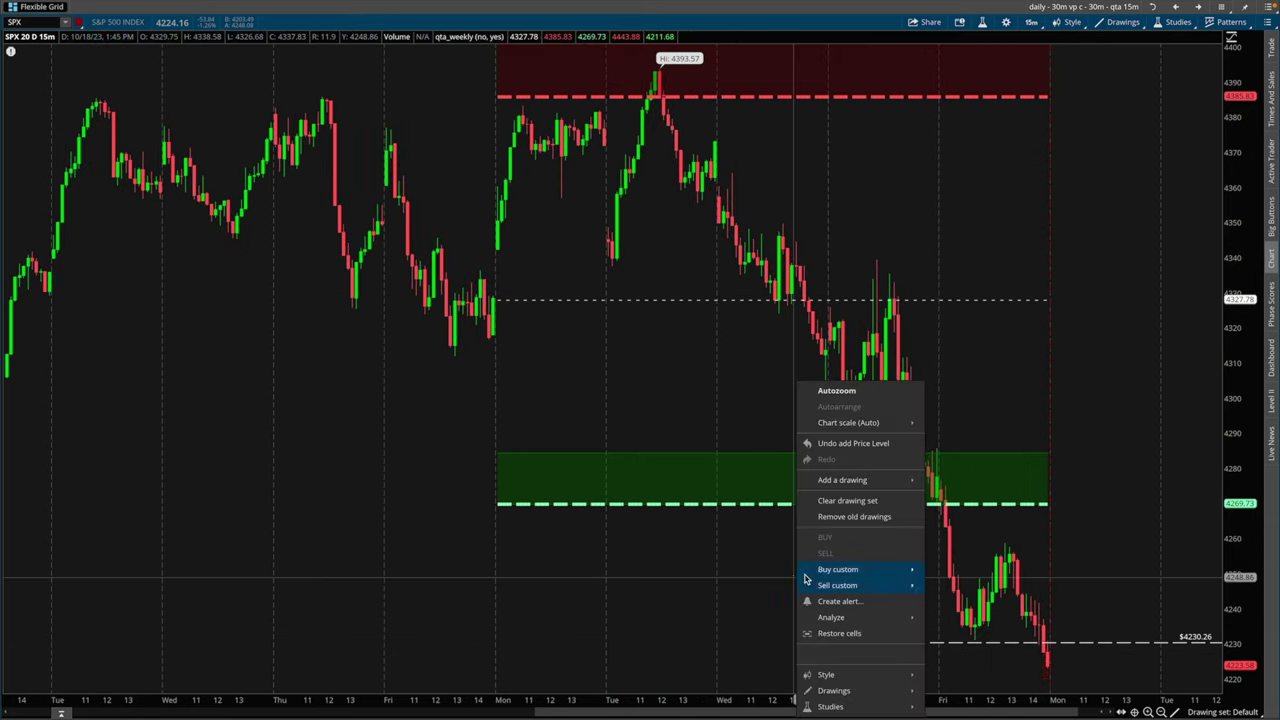
click(866, 391)
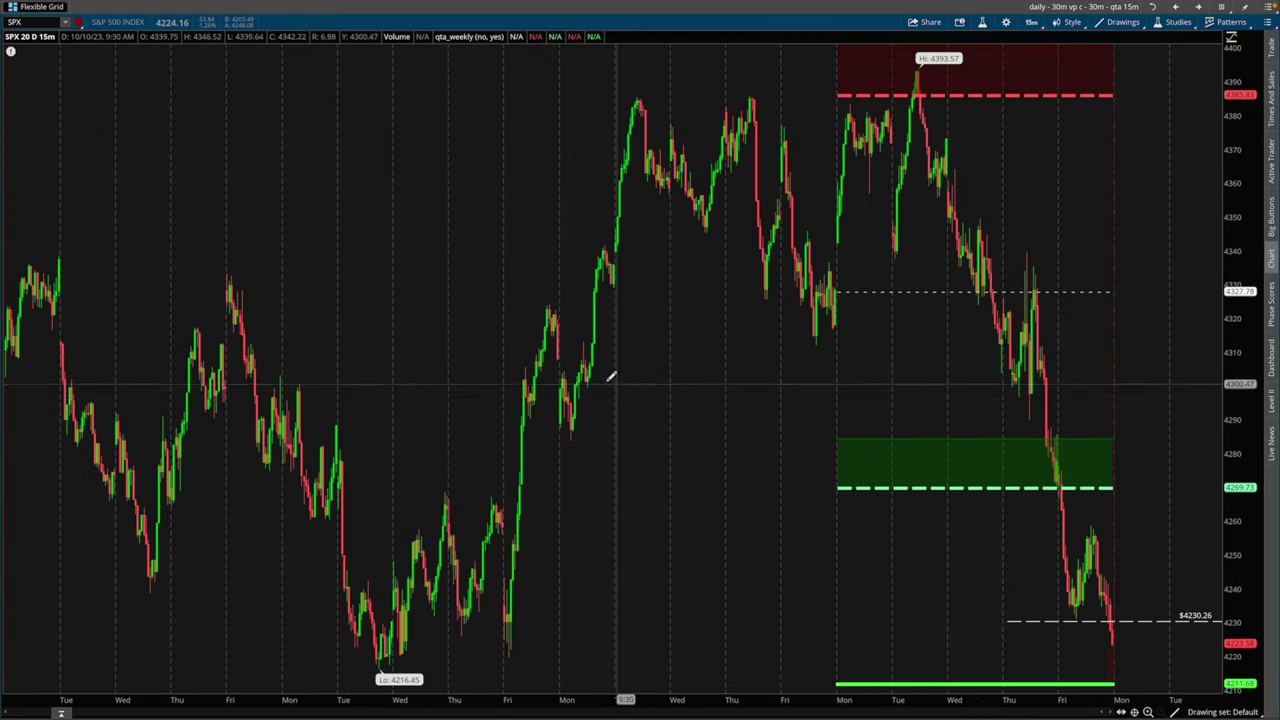
mouse_move(574, 427)
mouse_down()
mouse_move(634, 63)
mouse_move(637, 100)
mouse_up()
mouse_move(558, 100)
mouse_down()
mouse_move(729, 95)
mouse_move(694, 128)
mouse_up()
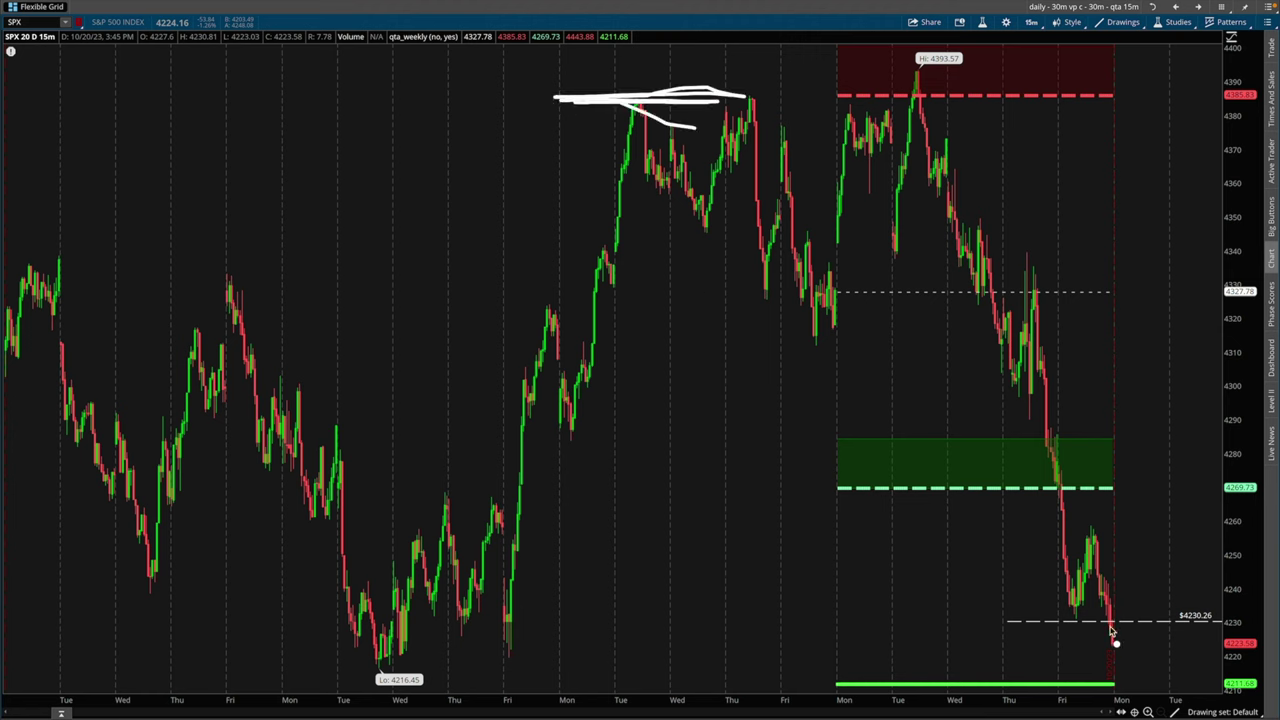
mouse_move(1112, 628)
mouse_down()
mouse_move(1142, 606)
mouse_move(936, 614)
mouse_up()
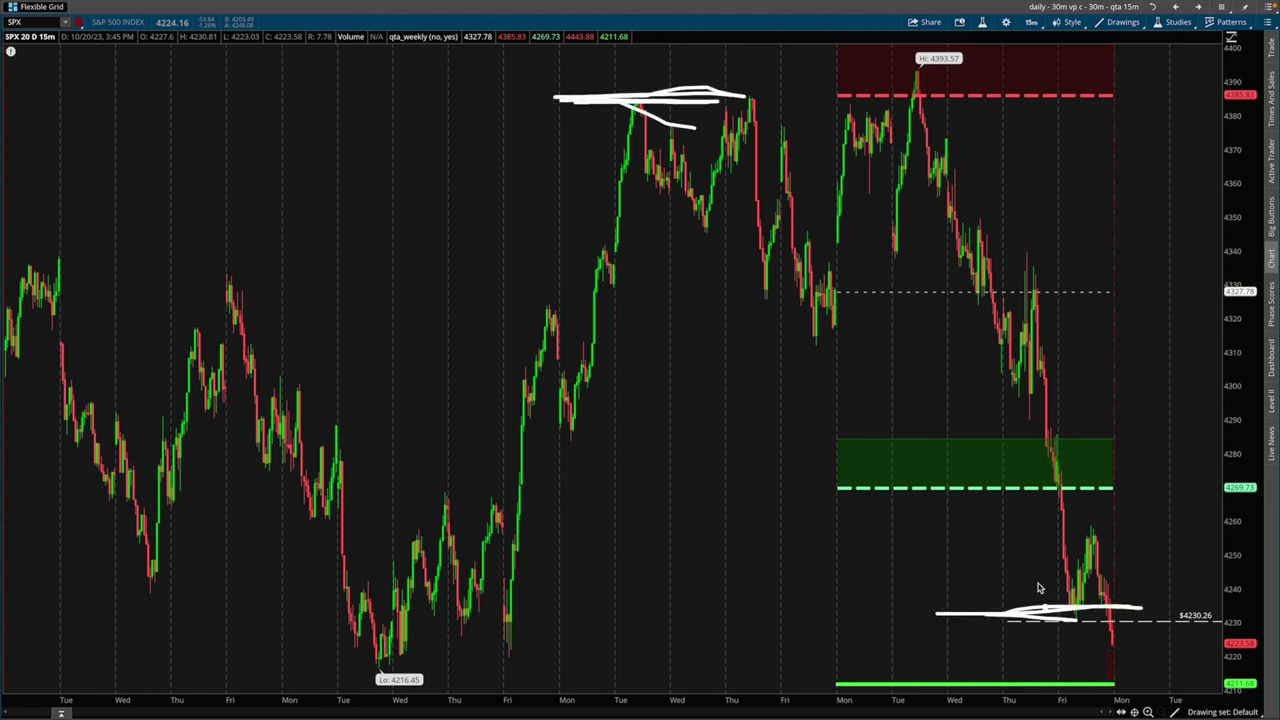
- Trace the decline from Thursday's high and draw an arrow down Friday's opening drop, and clear all the markings
mouse_move(1033, 274)
mouse_down()
mouse_move(1056, 620)
mouse_move(1083, 636)
mouse_move(1082, 588)
mouse_move(1128, 525)
mouse_up()
key(e)
key(e)
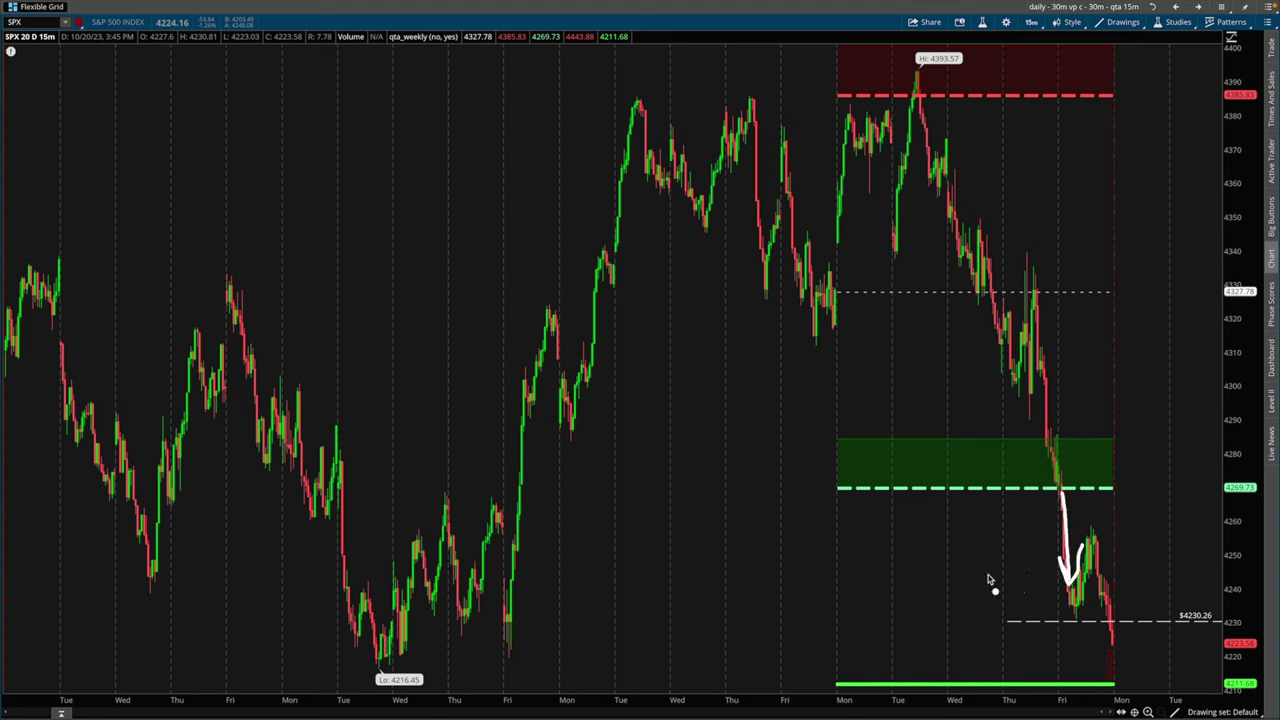
key(e)
mouse_move(931, 580)
mouse_down()
mouse_move(966, 531)
mouse_move(966, 570)
mouse_up()
key(Escape)
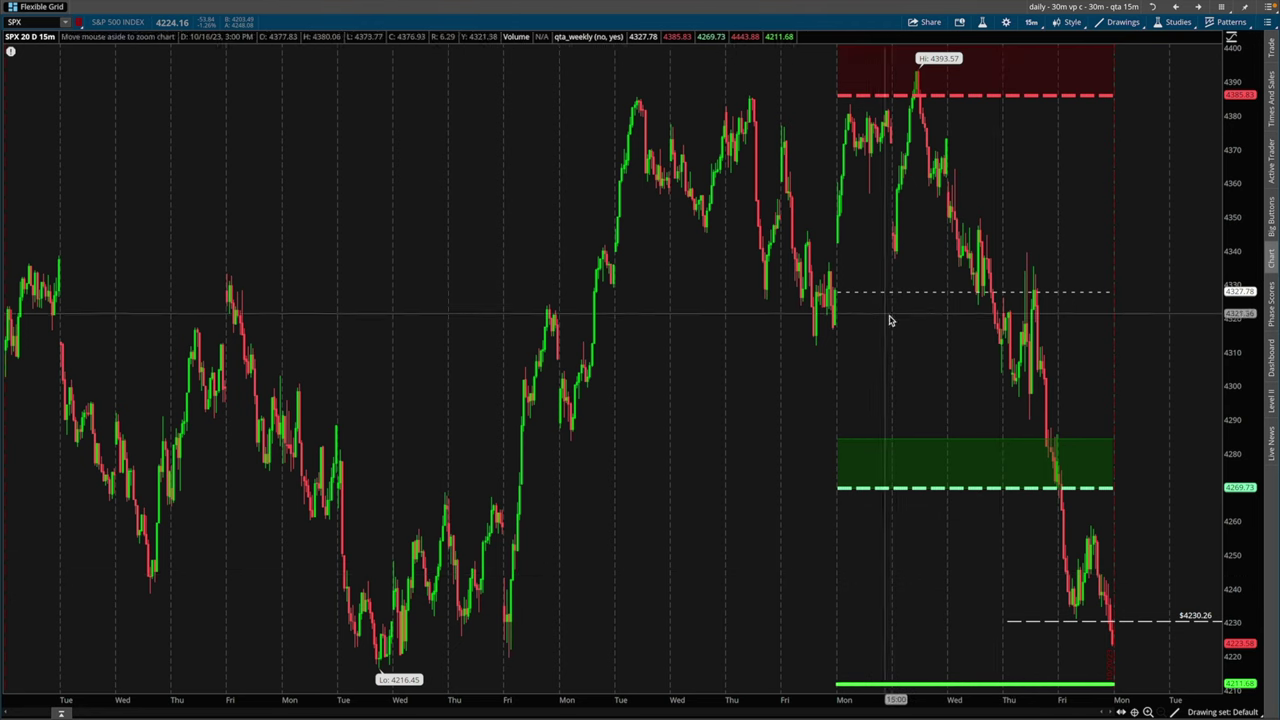
- Remove the 4230.26 price level from the SPX 15-minute chart
drag(877, 314, 1222, 563)
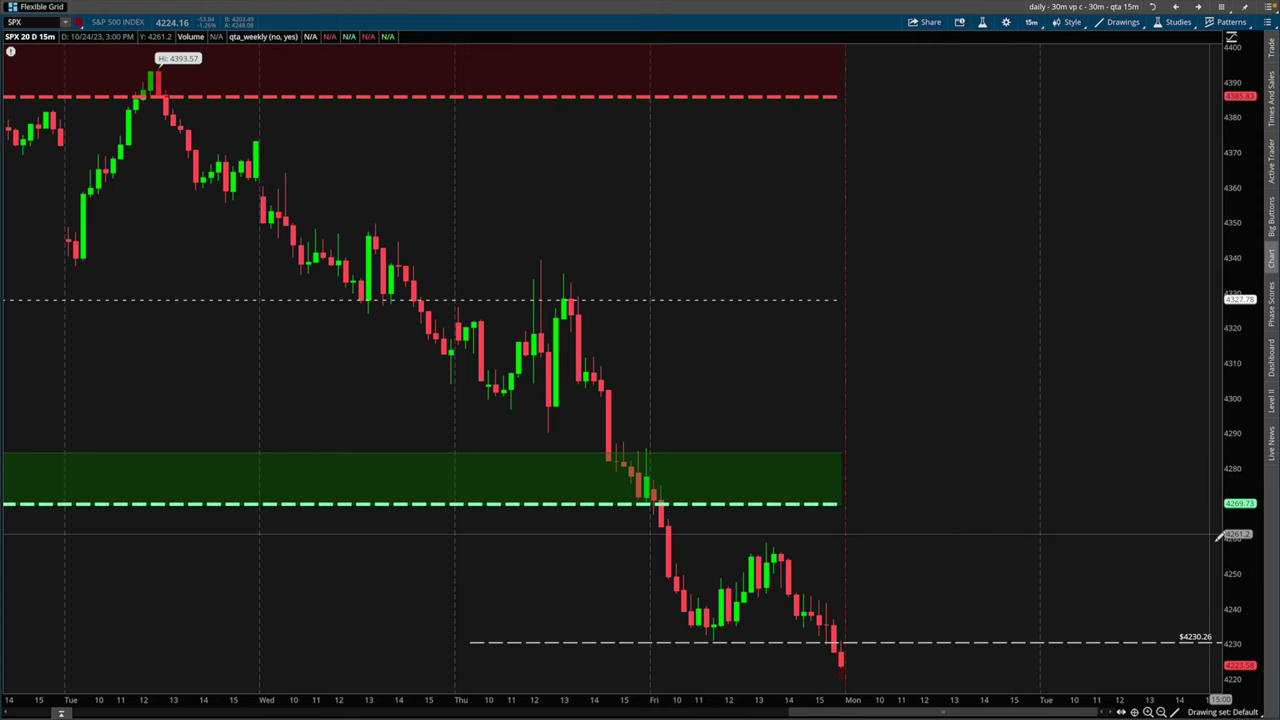
drag(1246, 531, 1236, 420)
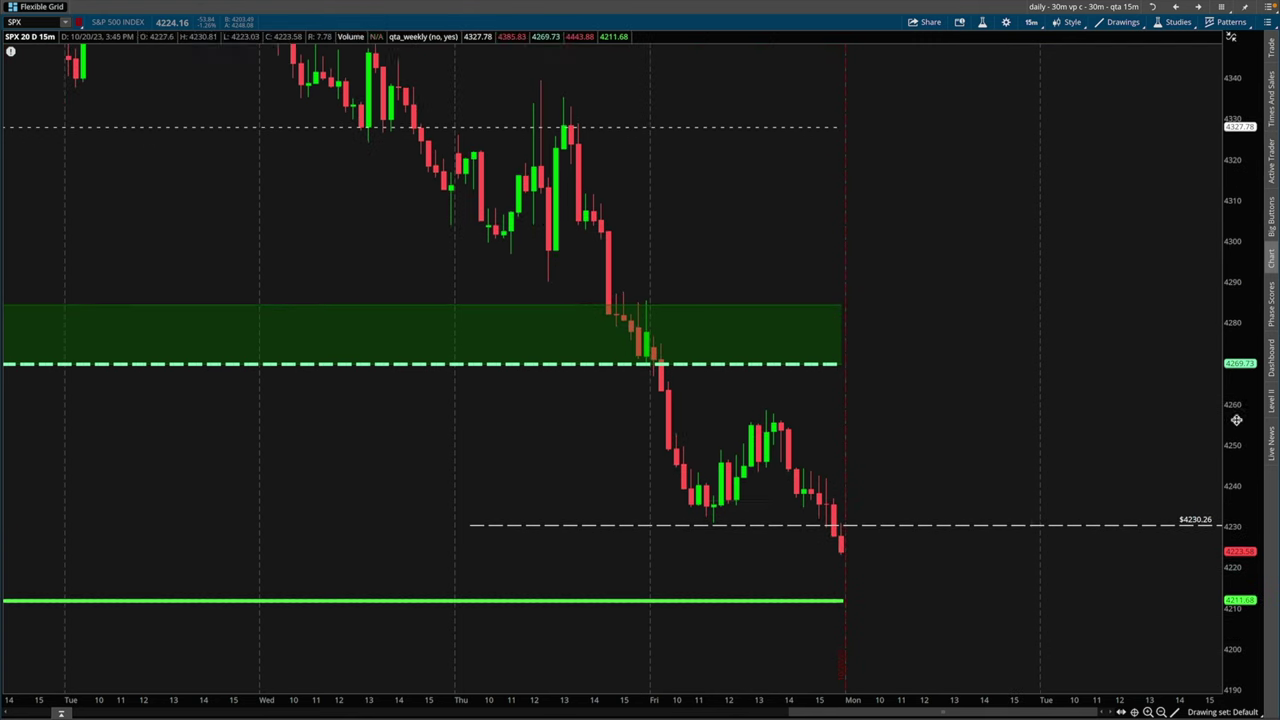
right_click(980, 525)
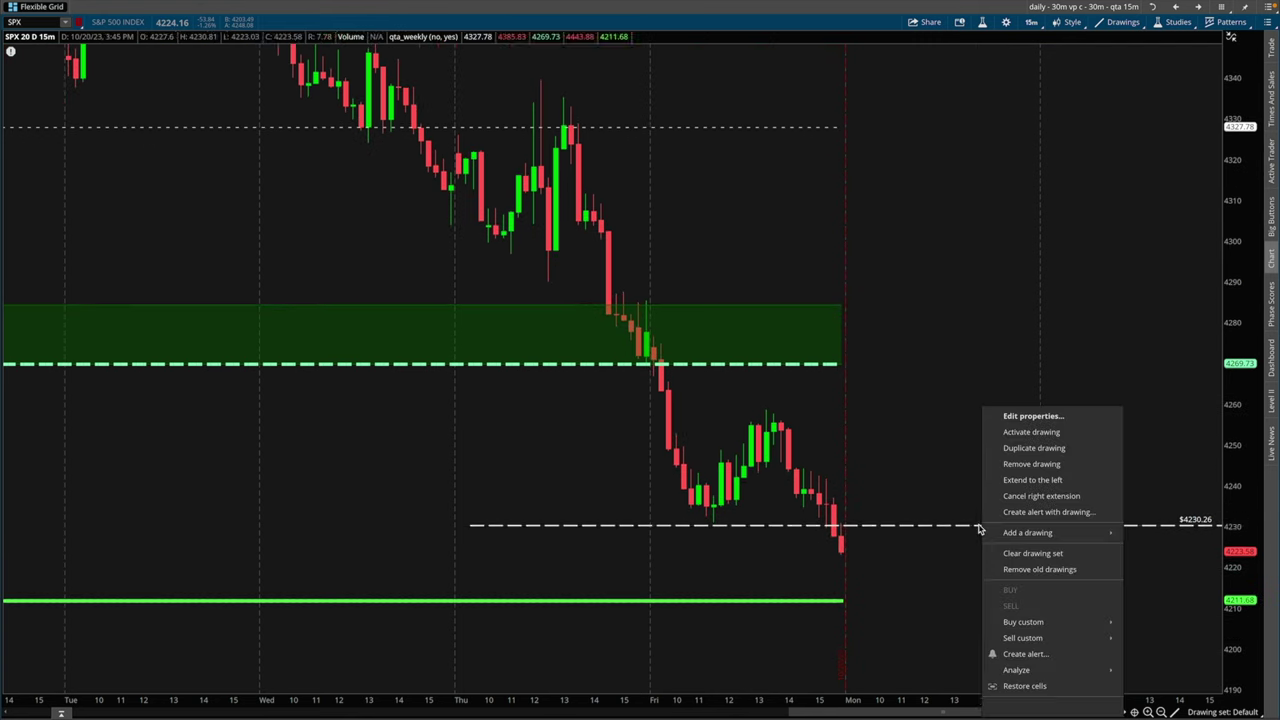
click(1011, 463)
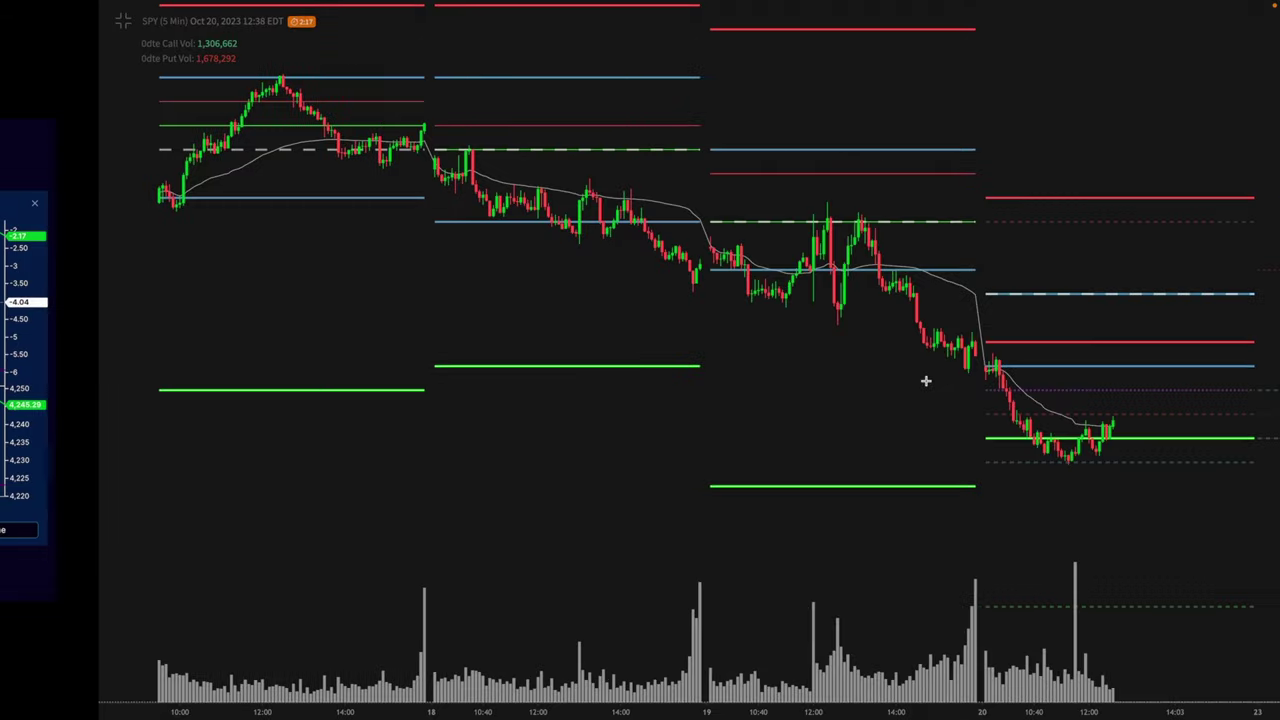